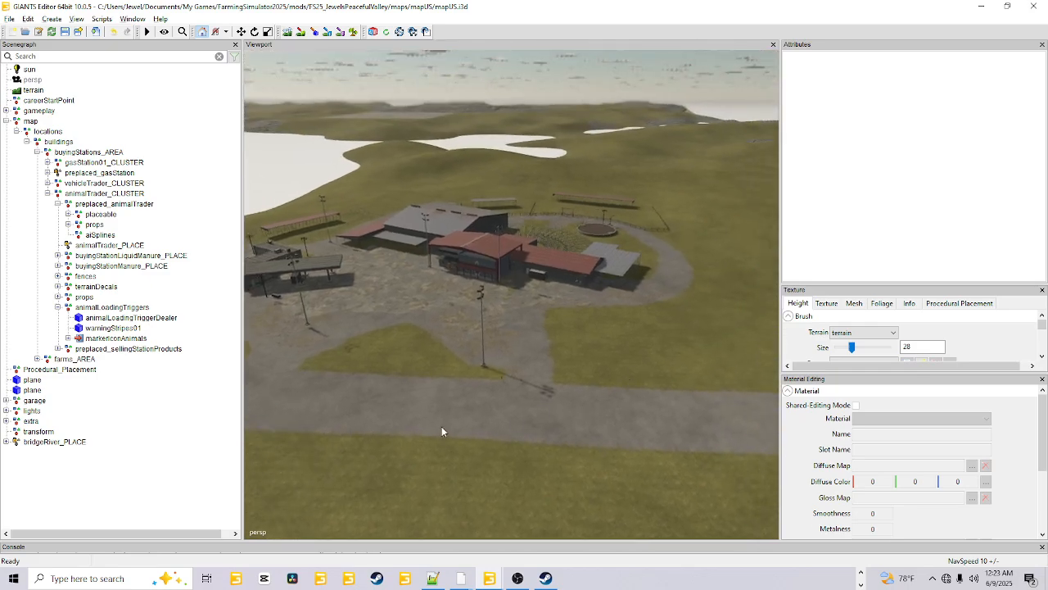
# Examine the animal trader buildings, gas station and surrounding yard from several angles in the 3D view.
pyautogui.scroll(2, 611, 285)
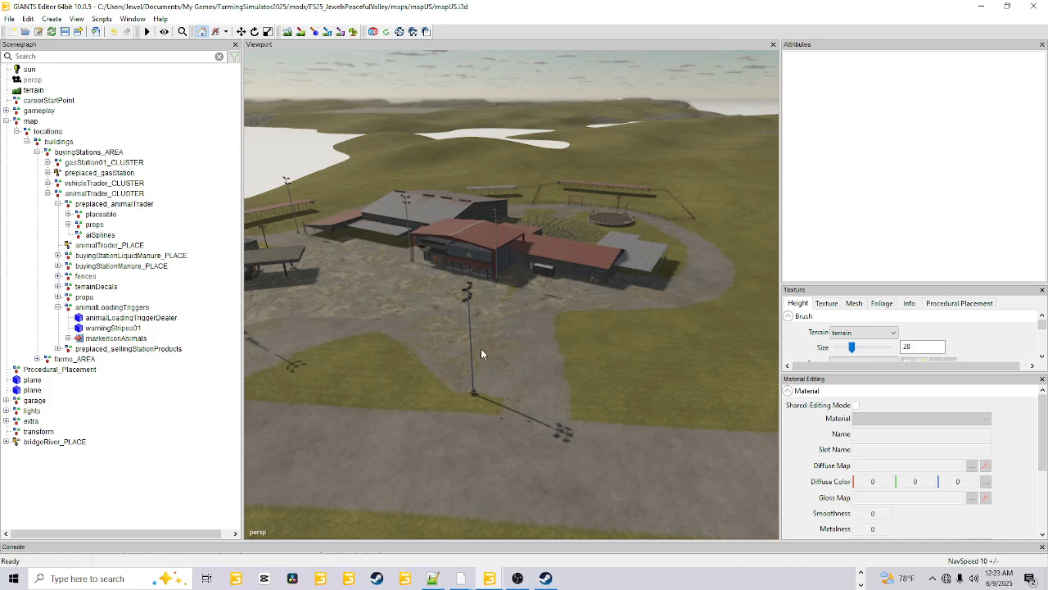
pyautogui.keyDown('alt'); pyautogui.moveTo(481, 349); pyautogui.dragTo(492, 367); pyautogui.keyUp('alt')
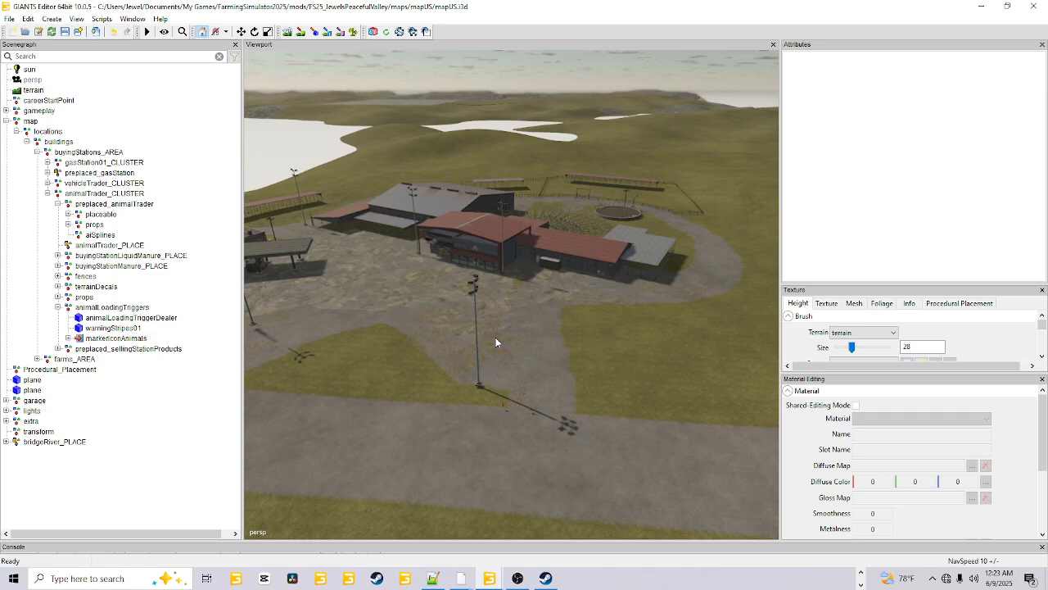
pyautogui.keyDown('alt'); pyautogui.moveTo(448, 410); pyautogui.dragTo(534, 343); pyautogui.keyUp('alt')
pyautogui.scroll(3, 577, 257)
pyautogui.keyDown('alt'); pyautogui.moveTo(576, 257); pyautogui.dragTo(401, 489); pyautogui.keyUp('alt')
pyautogui.scroll(-3, 402, 489)
pyautogui.keyDown('alt'); pyautogui.moveTo(491, 190); pyautogui.dragTo(438, 308); pyautogui.keyUp('alt')
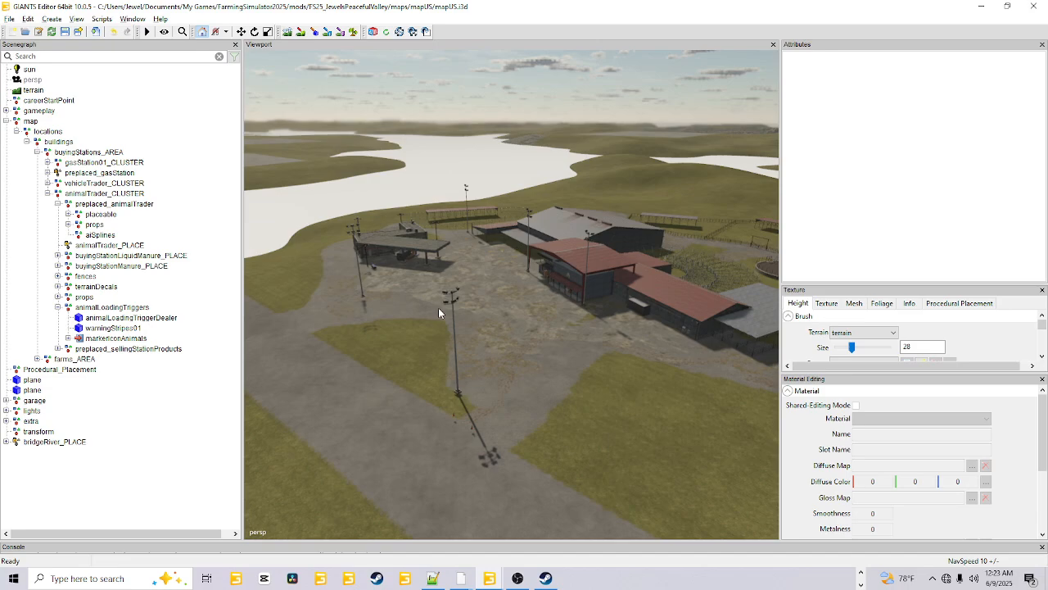
pyautogui.scroll(3, 438, 307)
pyautogui.scroll(2, 583, 253)
pyautogui.keyDown('alt'); pyautogui.moveTo(583, 253); pyautogui.dragTo(272, 386); pyautogui.keyUp('alt')
pyautogui.scroll(-5, 273, 391)
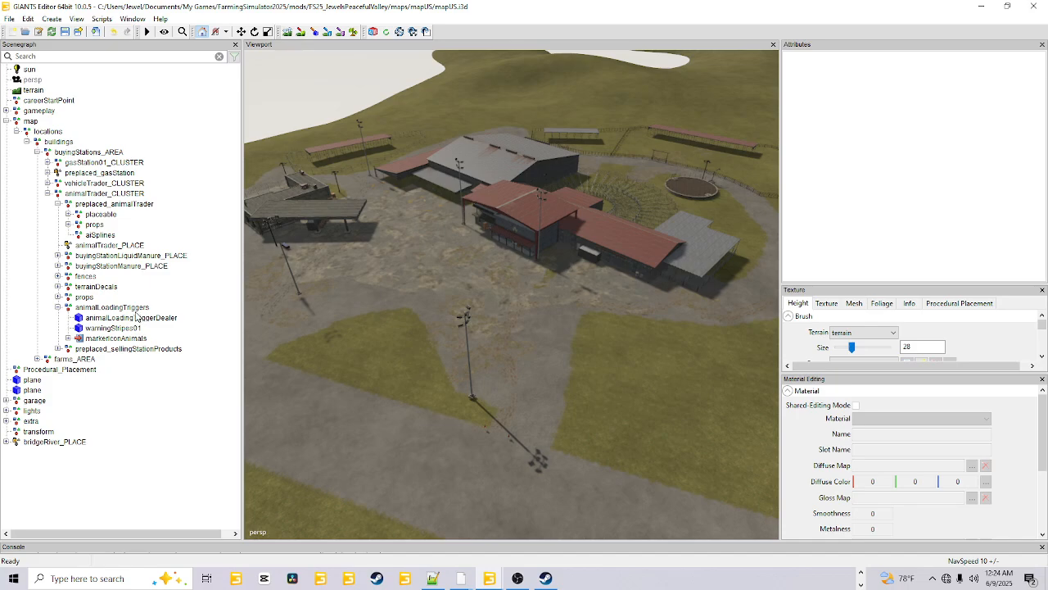
# Locate the liquid manure station, the manure station and preplaced_sellingStationProducts of the animal trader cluster in the scene.
pyautogui.click(136, 256)
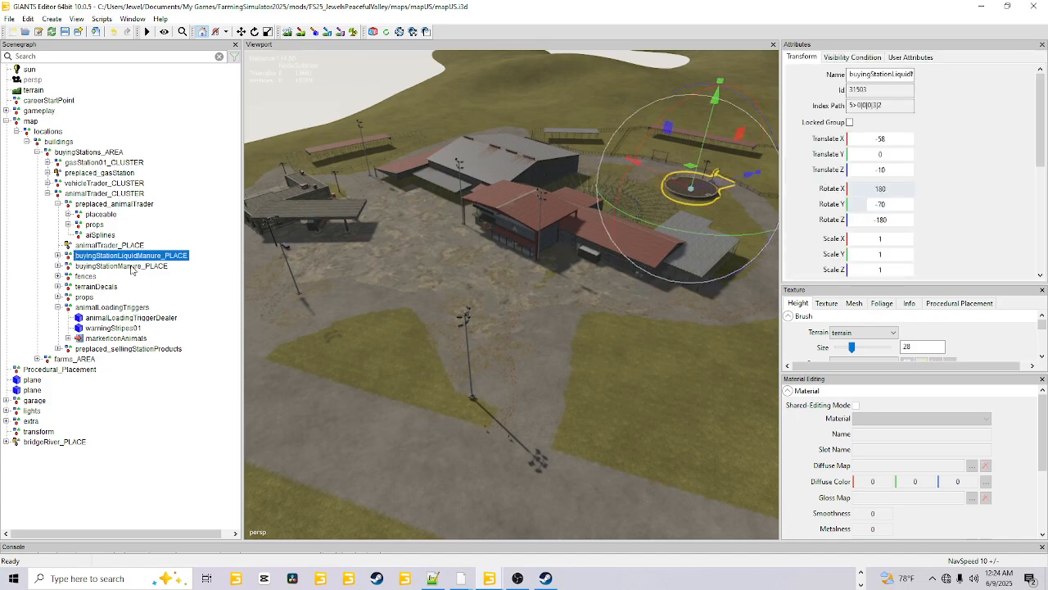
pyautogui.click(129, 266)
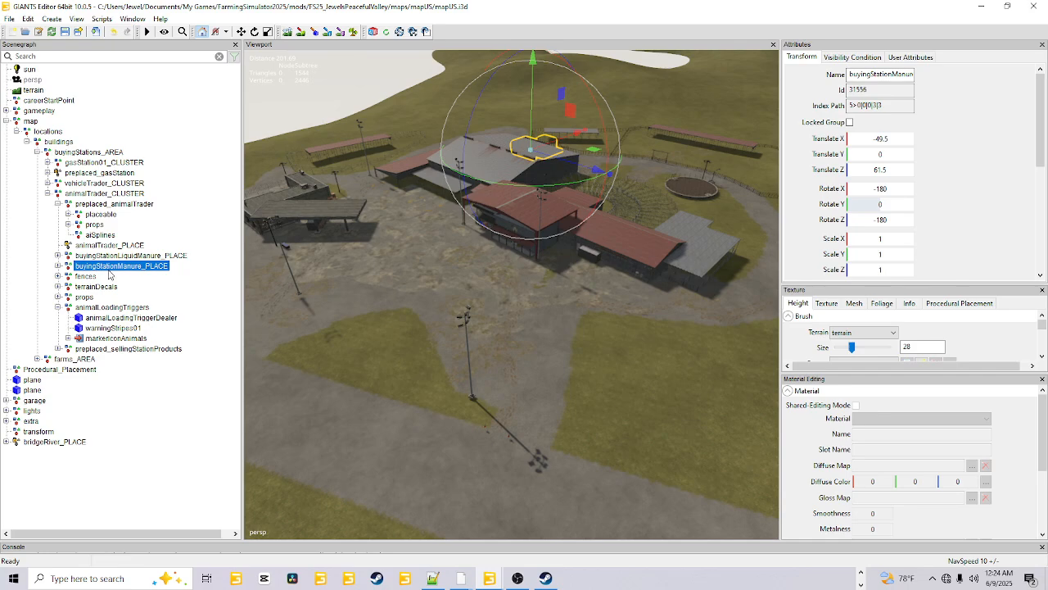
pyautogui.click(122, 256)
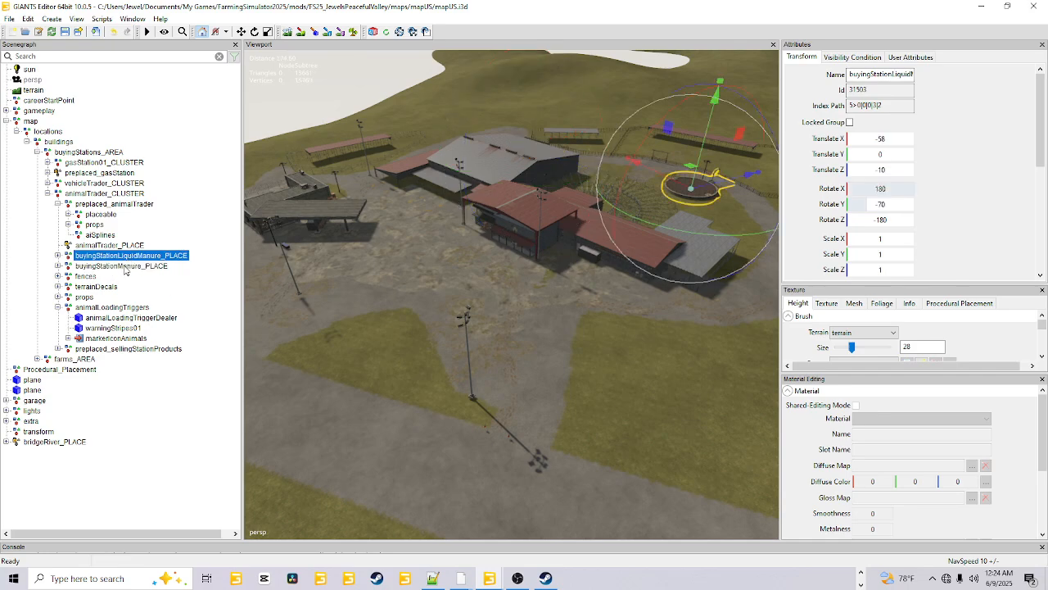
pyautogui.click(127, 358)
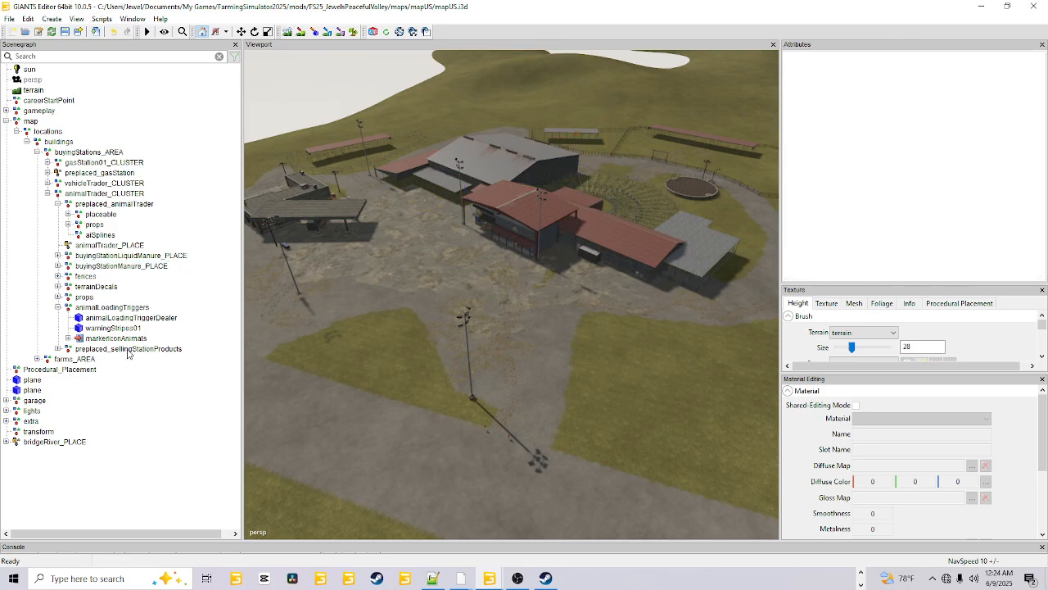
pyautogui.click(127, 350)
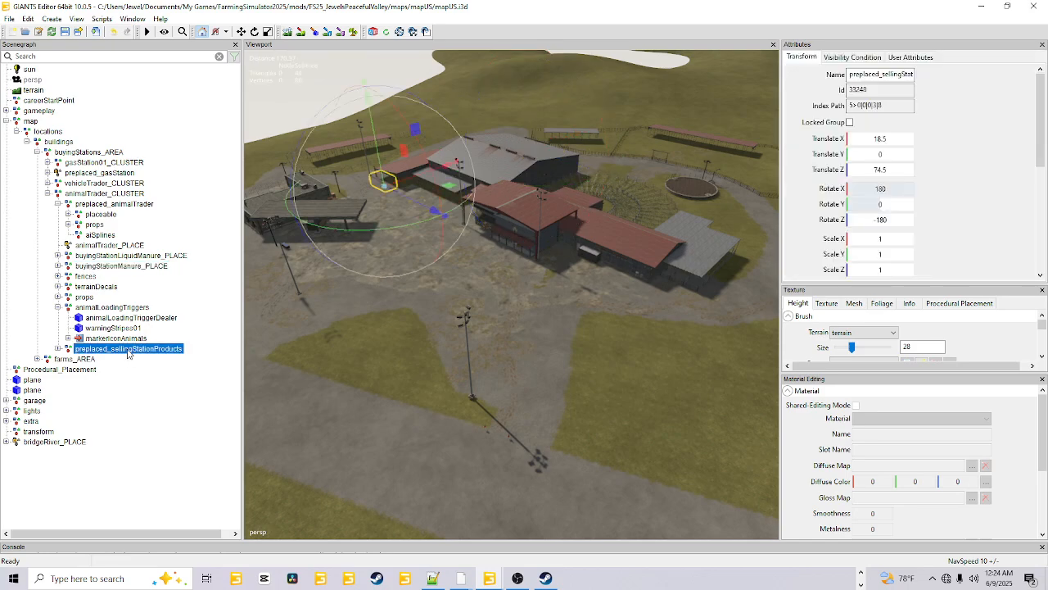
# Check which scene objects belong to animalTrader_CLUSTER, preplaced_animalTrader and animalLoadingTriggers.
pyautogui.click(115, 194)
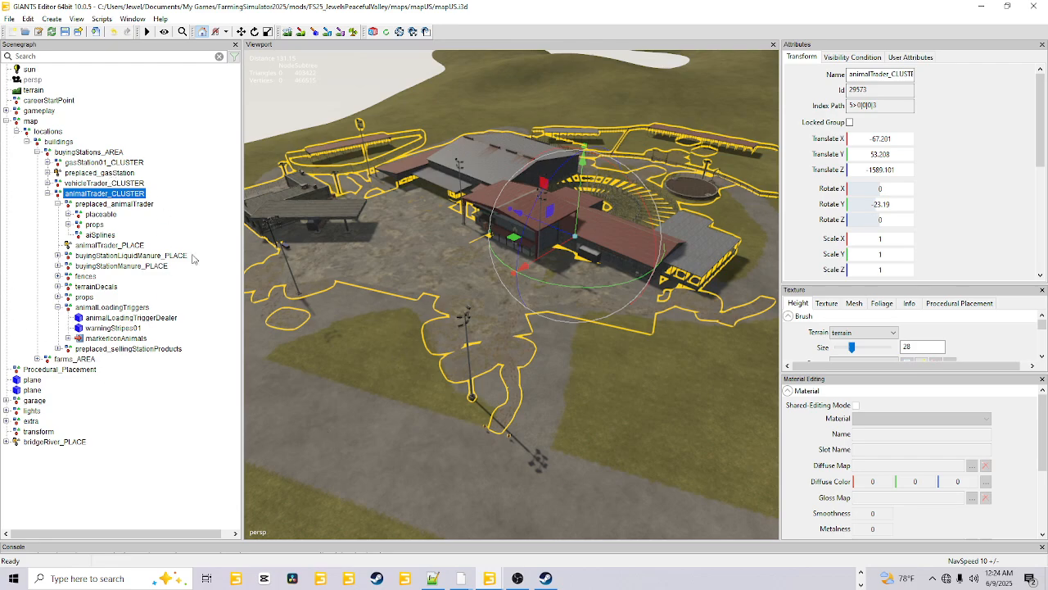
pyautogui.click(107, 204)
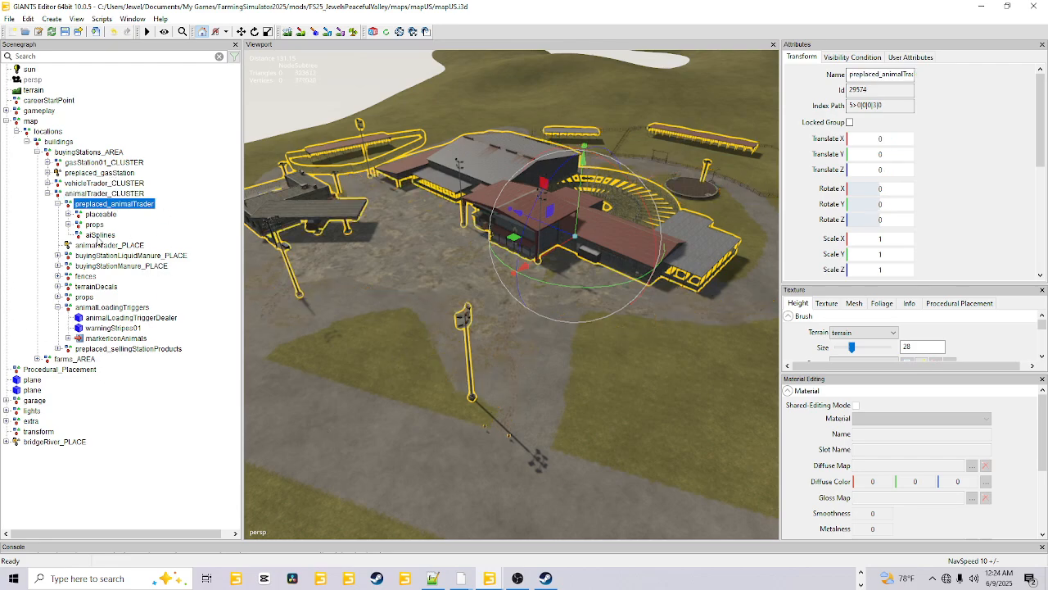
pyautogui.click(111, 307)
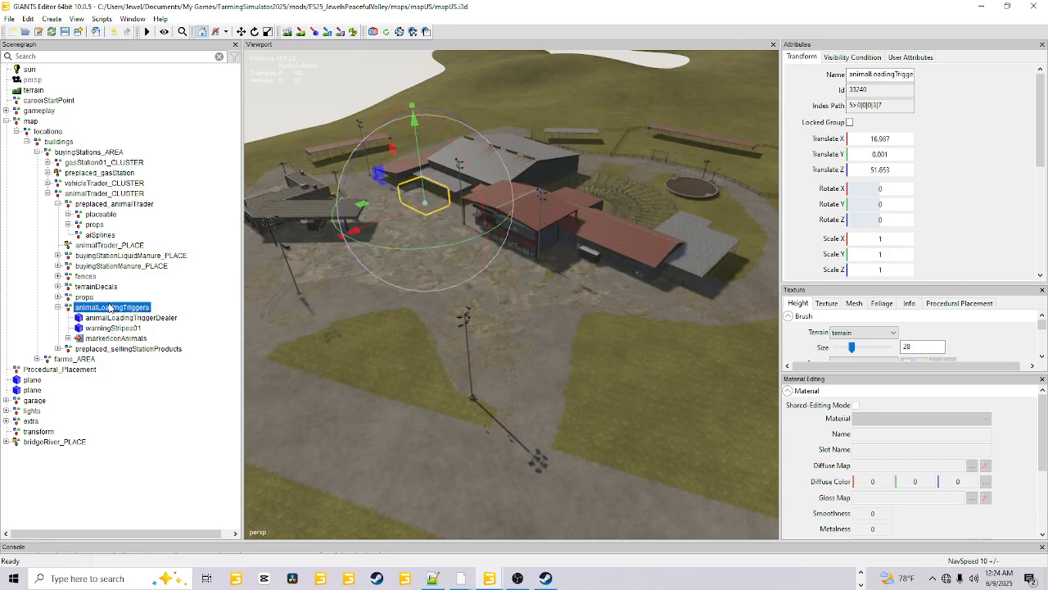
pyautogui.click(103, 204)
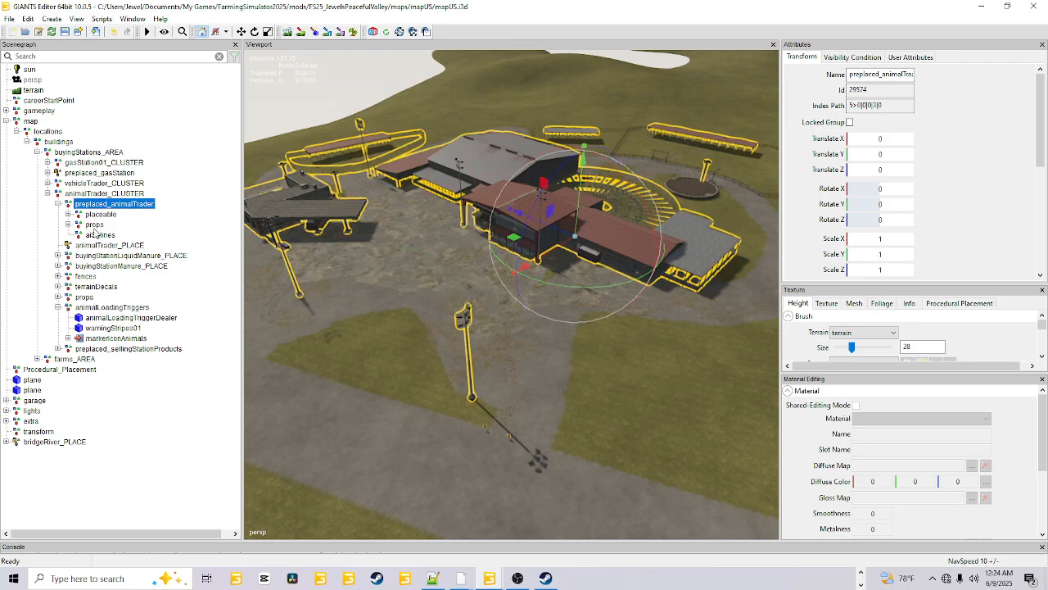
pyautogui.click(110, 307)
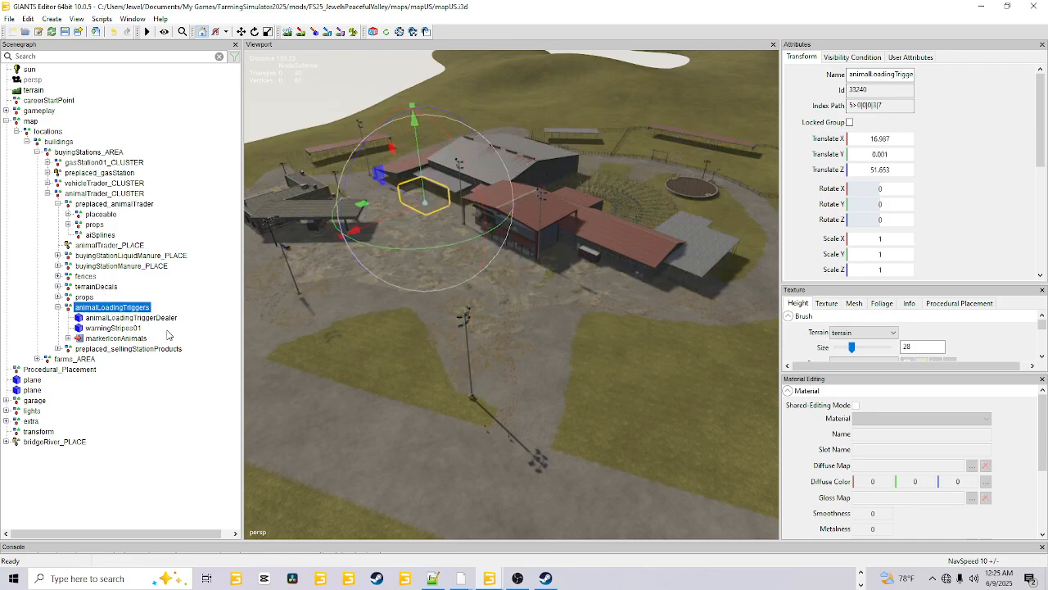
# Compare the placement of buyingStationLiquidManure_PLACE and buyingStationManure_PLACE, and clear the selection.
pyautogui.click(137, 257)
pyautogui.click(123, 267)
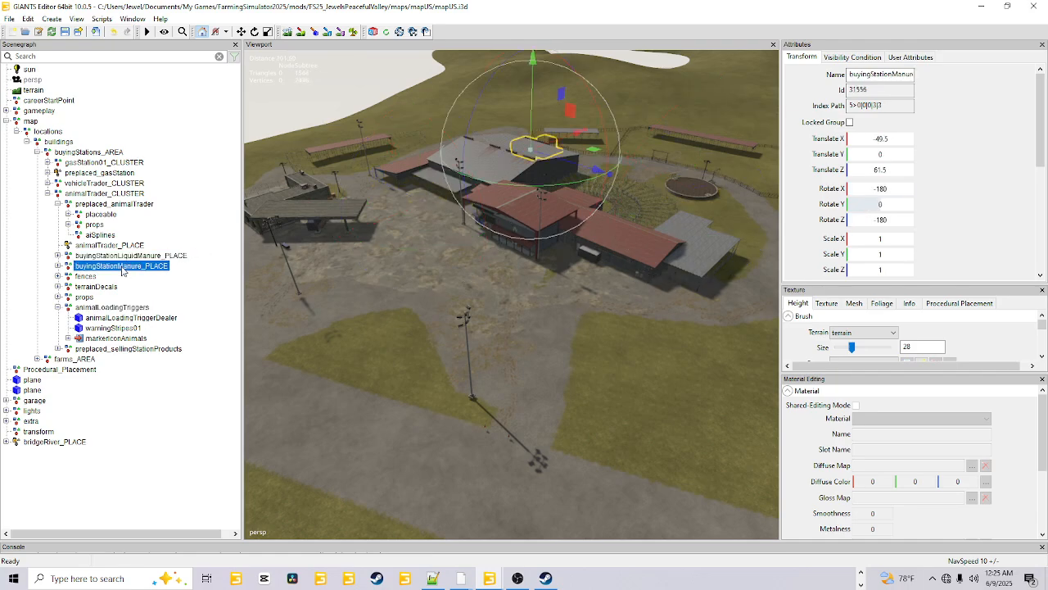
pyautogui.click(127, 257)
pyautogui.click(128, 267)
pyautogui.click(131, 256)
pyautogui.click(131, 266)
pyautogui.click(135, 255)
pyautogui.click(131, 268)
pyautogui.click(131, 257)
pyautogui.click(129, 269)
pyautogui.click(139, 255)
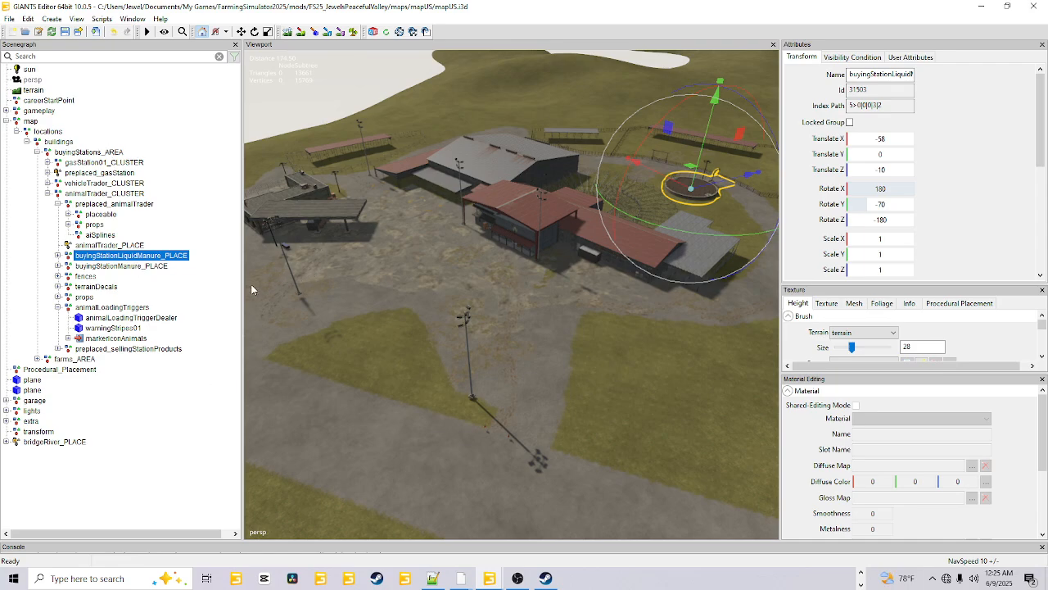
pyautogui.click(212, 230)
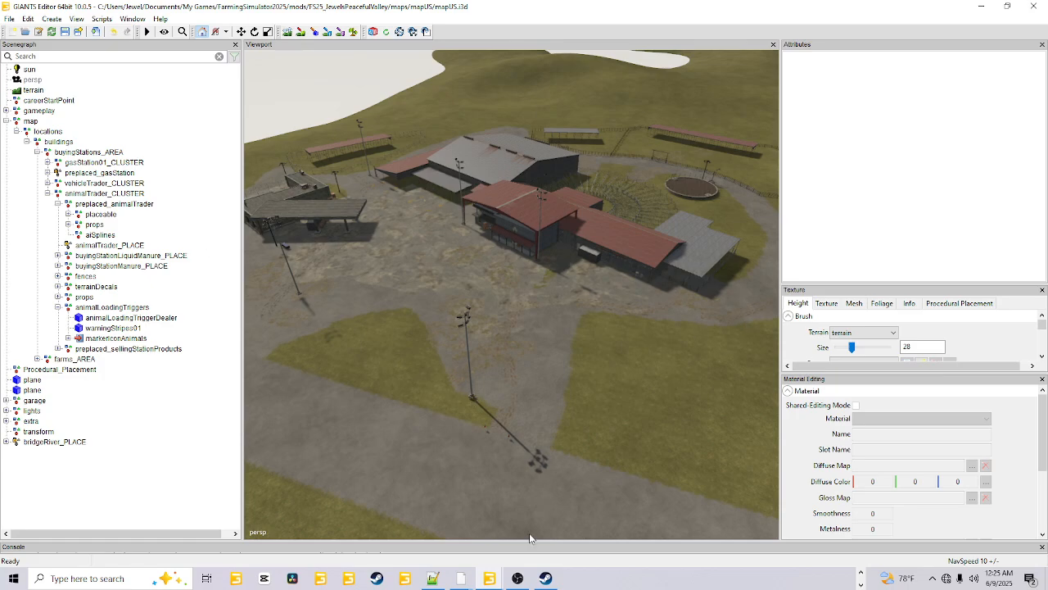
# Switch to the File Explorer window that shows the base game's mapUS folder.
pyautogui.click(861, 573)
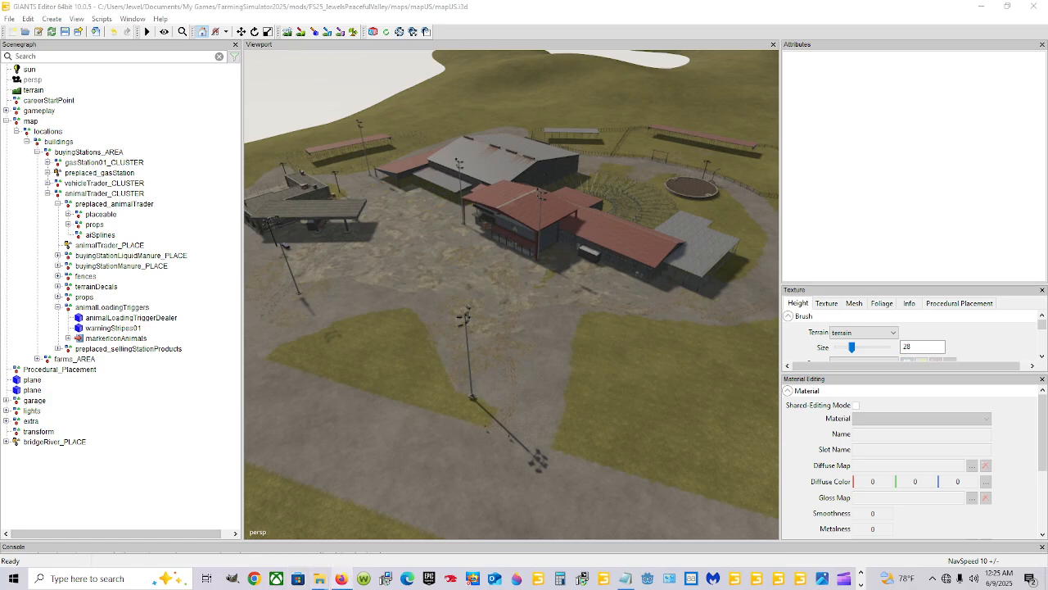
pyautogui.moveTo(321, 578)
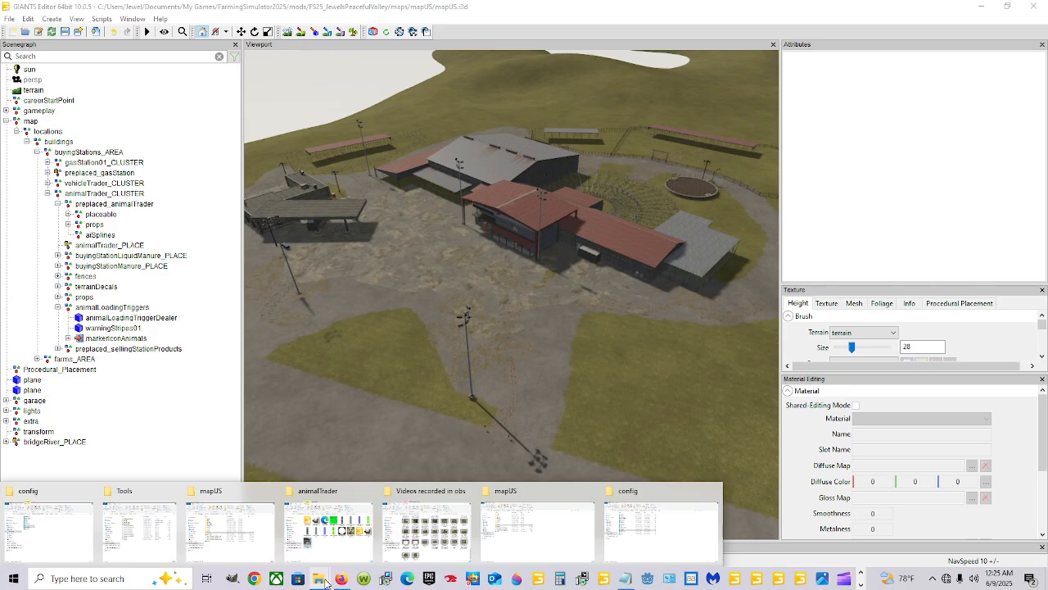
pyautogui.click(233, 508)
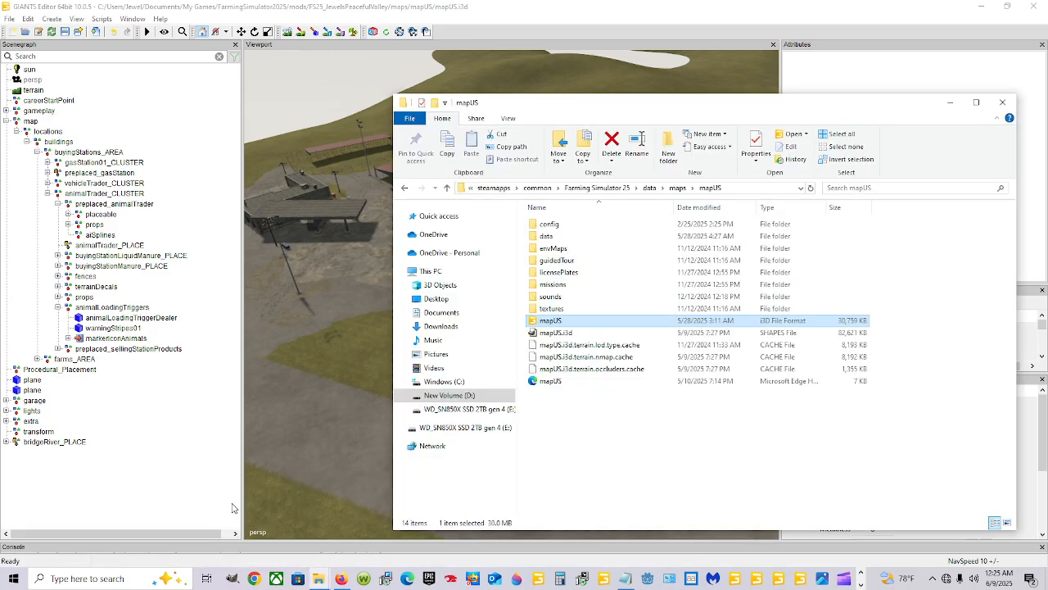
# Look for the Farming Simulator installation in Steam's steamapps\common folder under Program Files (x86) on drive C.
pyautogui.click(483, 395)
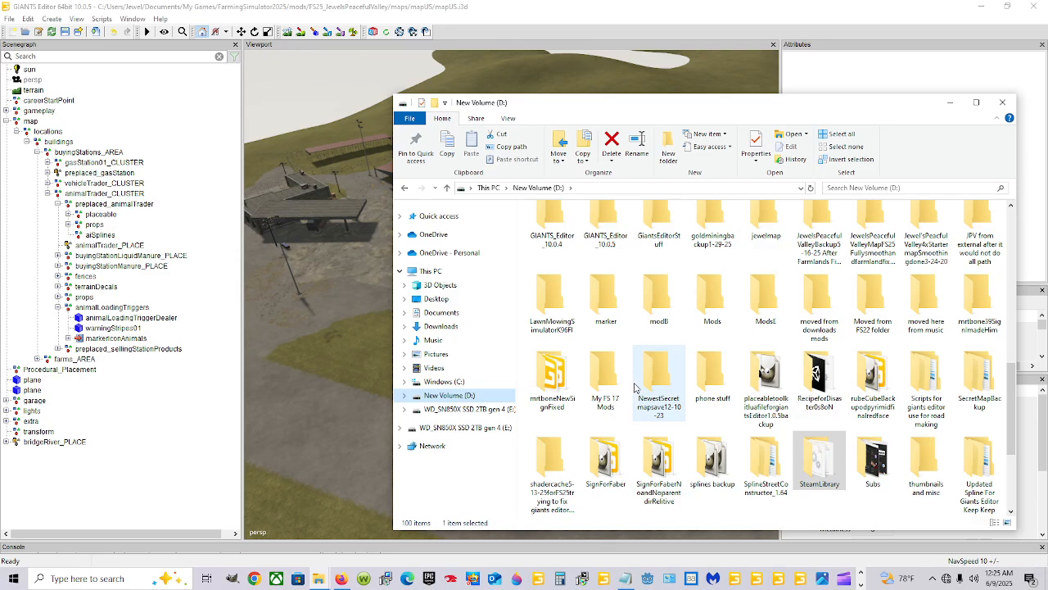
pyautogui.click(493, 381)
pyautogui.doubleClick(567, 280)
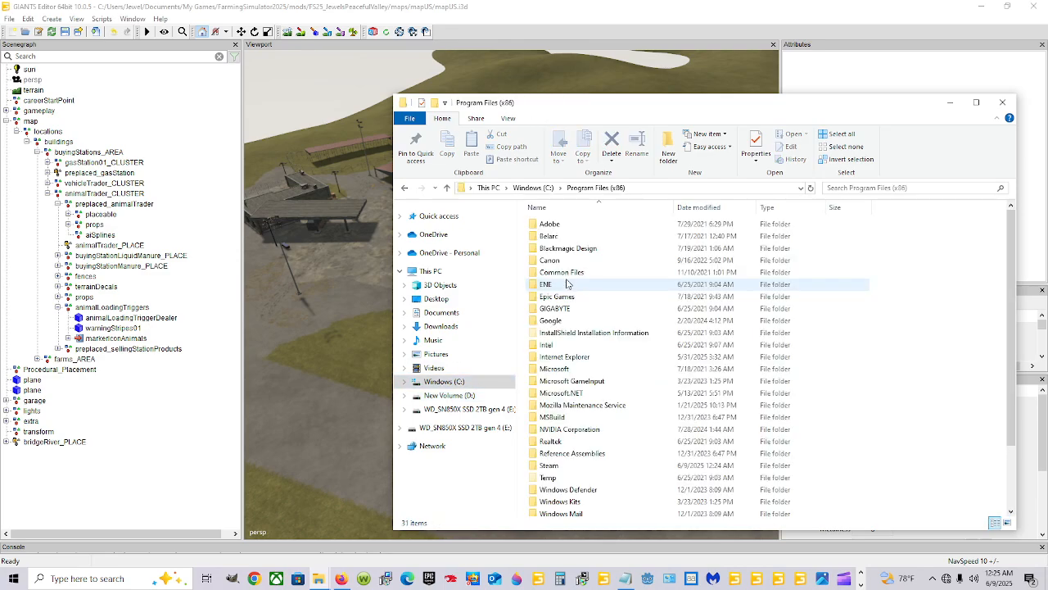
pyautogui.doubleClick(564, 464)
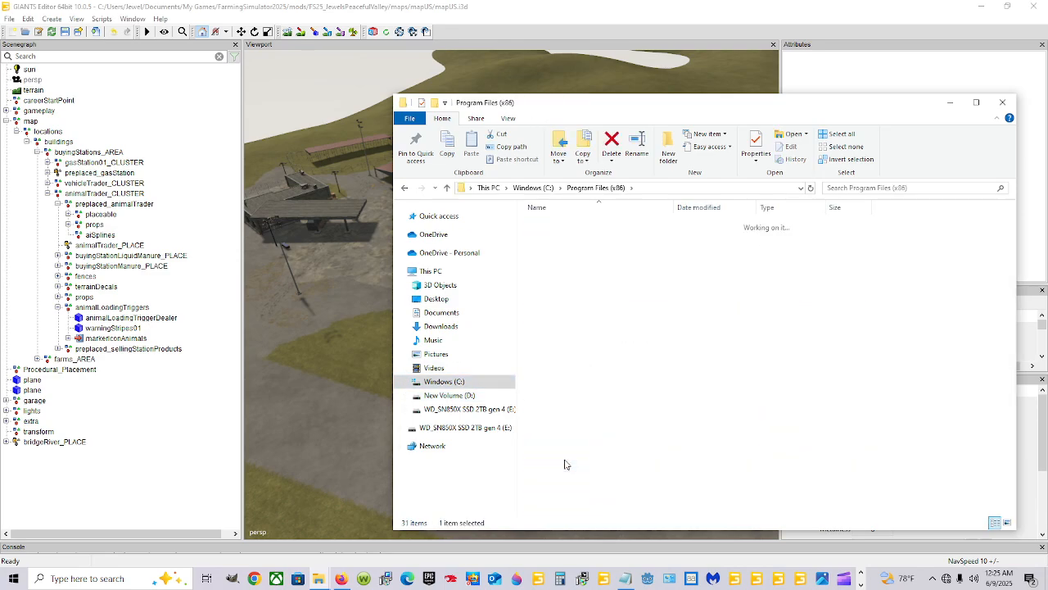
pyautogui.doubleClick(563, 417)
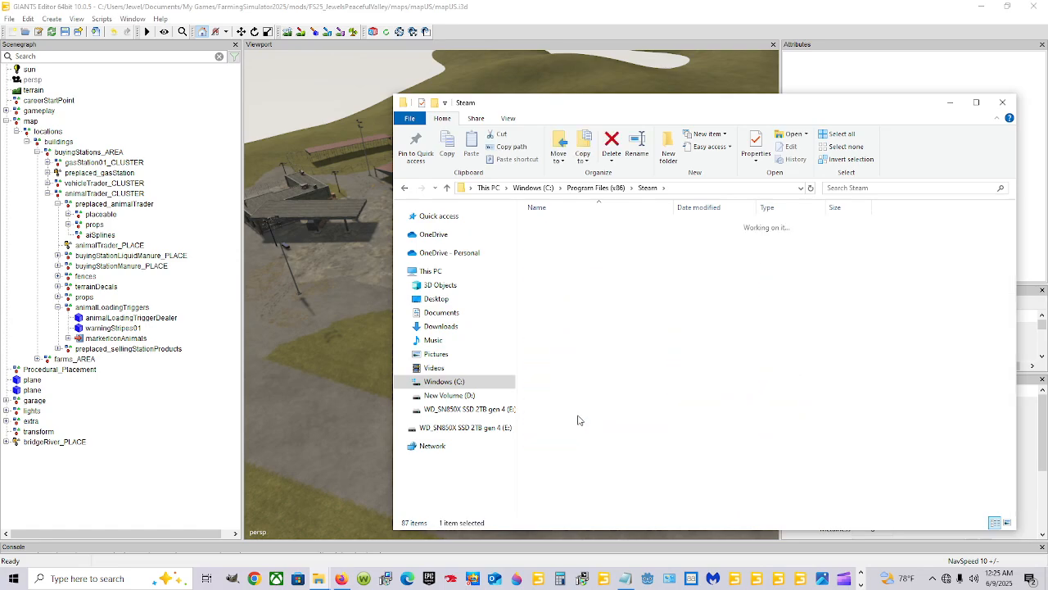
pyautogui.doubleClick(570, 230)
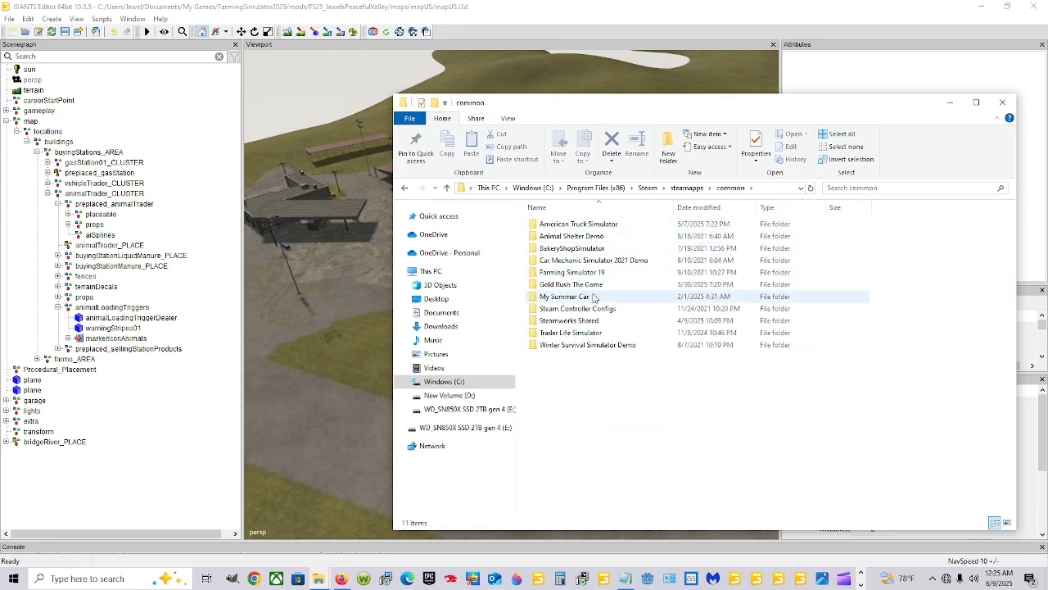
pyautogui.click(598, 274)
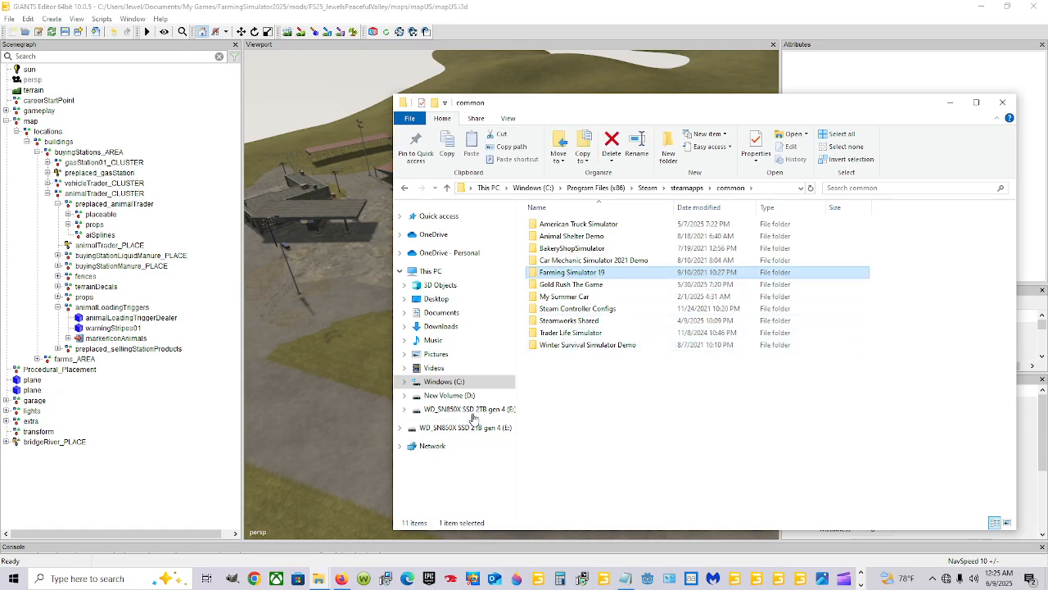
# Browse drive D to SteamLibrary\steamapps\common\Farming Simulator 25\data\maps\mapUS.
pyautogui.click(449, 394)
pyautogui.scroll(-8, 574, 379)
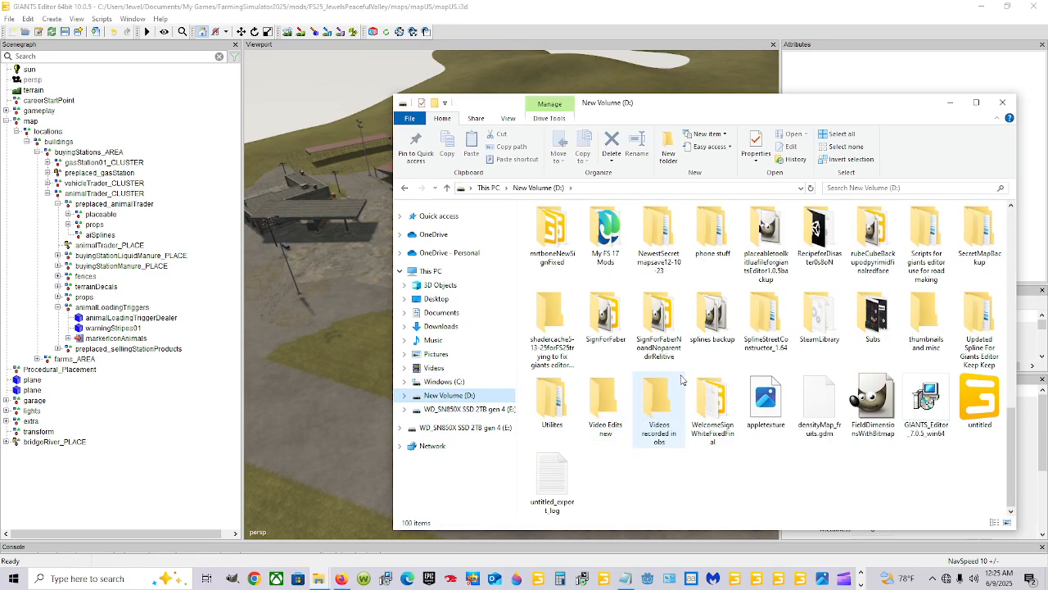
pyautogui.doubleClick(819, 315)
pyautogui.doubleClick(557, 223)
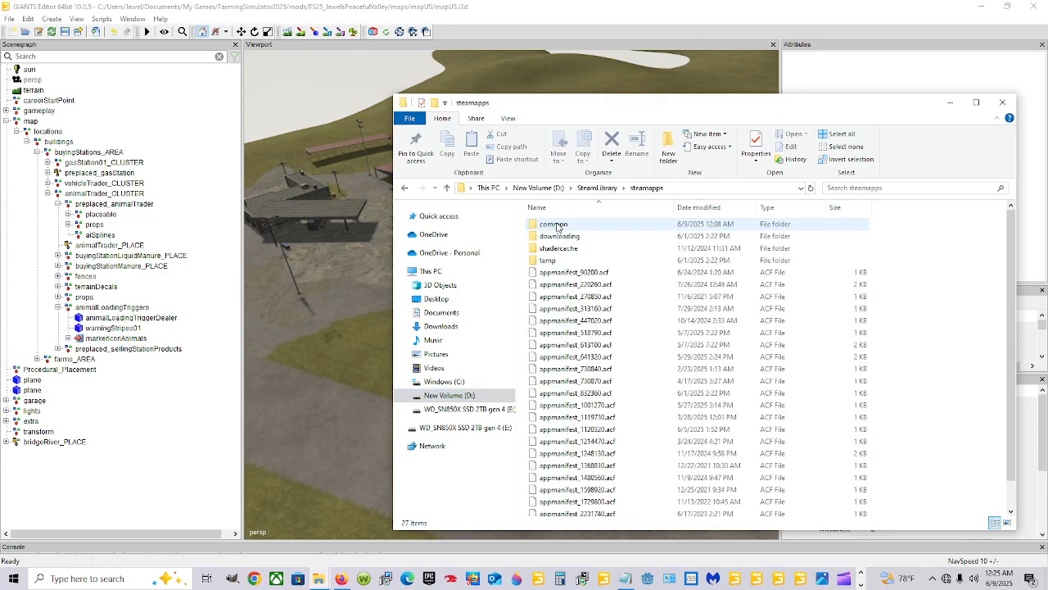
pyautogui.click(564, 224)
pyautogui.doubleClick(565, 224)
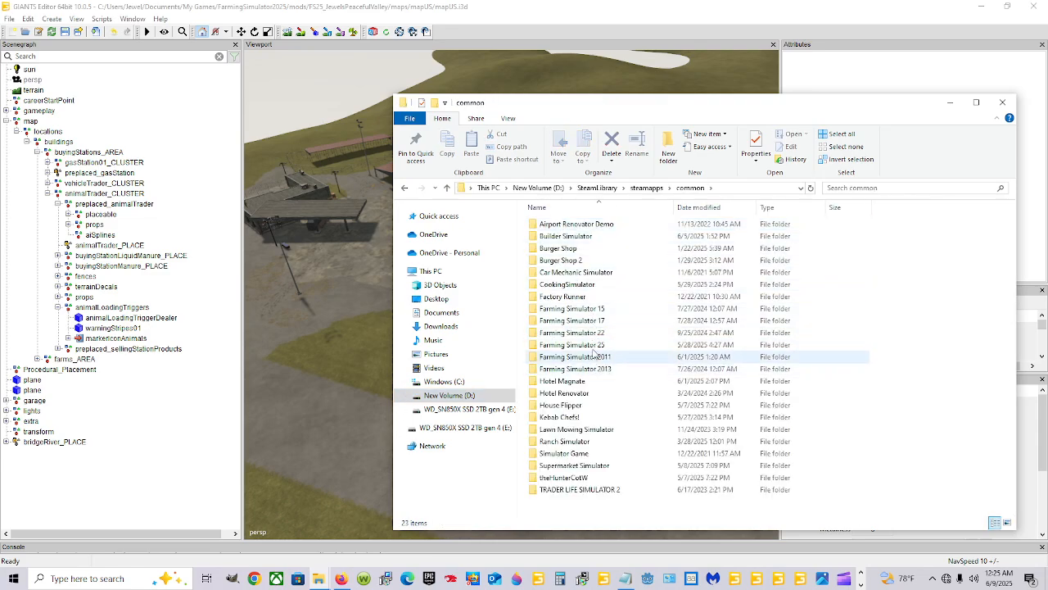
pyautogui.doubleClick(590, 333)
pyautogui.doubleClick(546, 224)
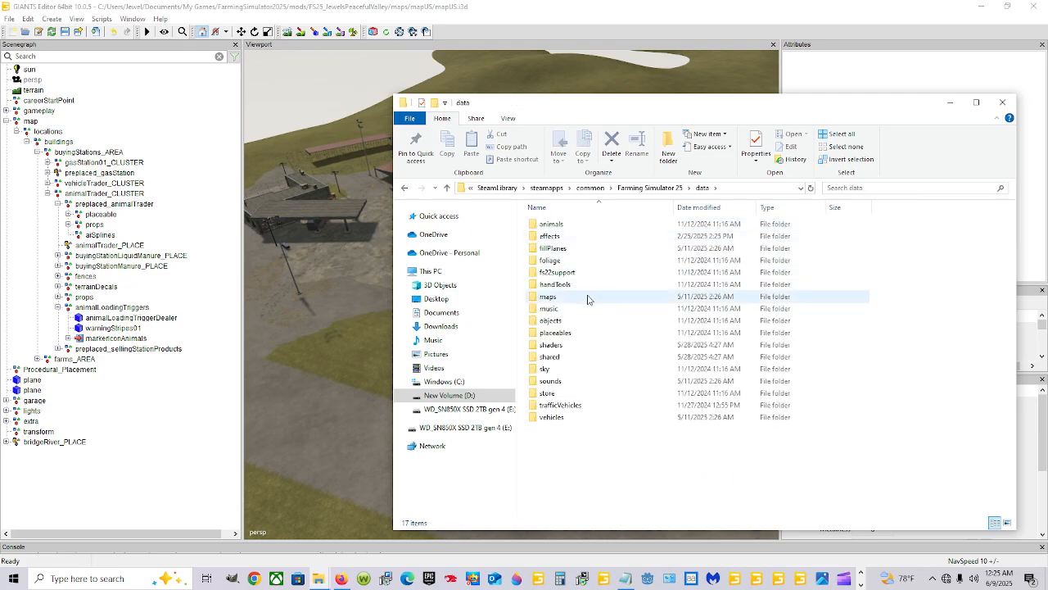
pyautogui.doubleClick(569, 297)
pyautogui.doubleClick(573, 248)
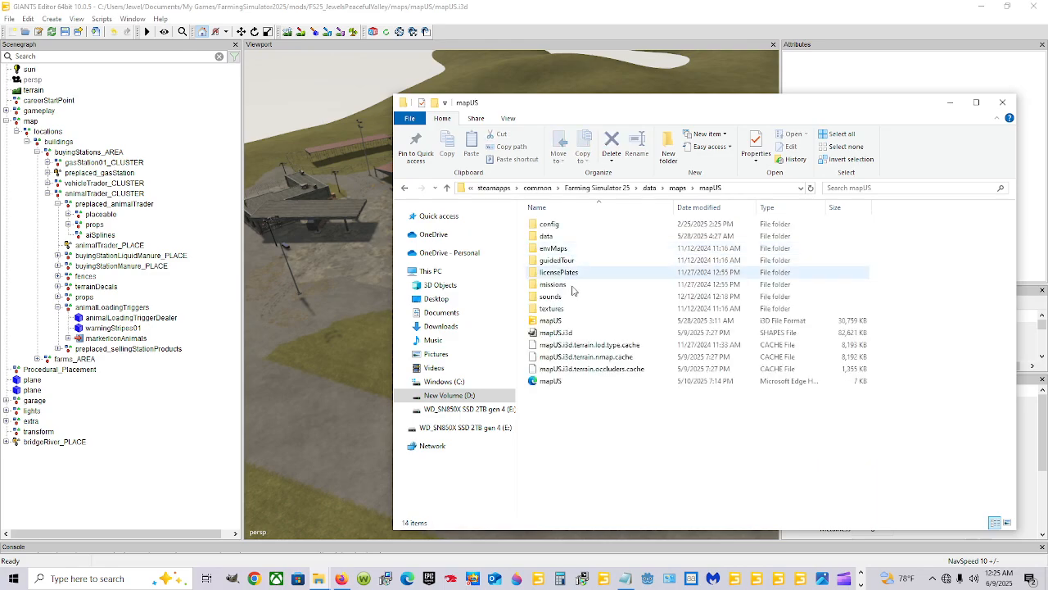
# Cancel opening the mapUS i3d file in a new editor and switch to the GIANTS Editor window holding the base-game mapUS.
pyautogui.doubleClick(551, 320)
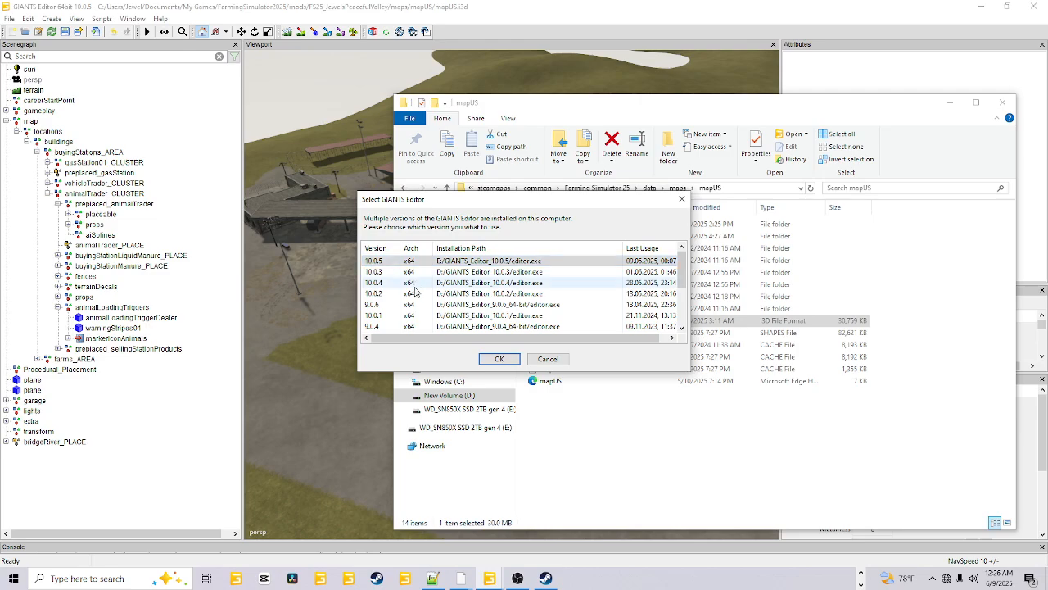
pyautogui.click(546, 359)
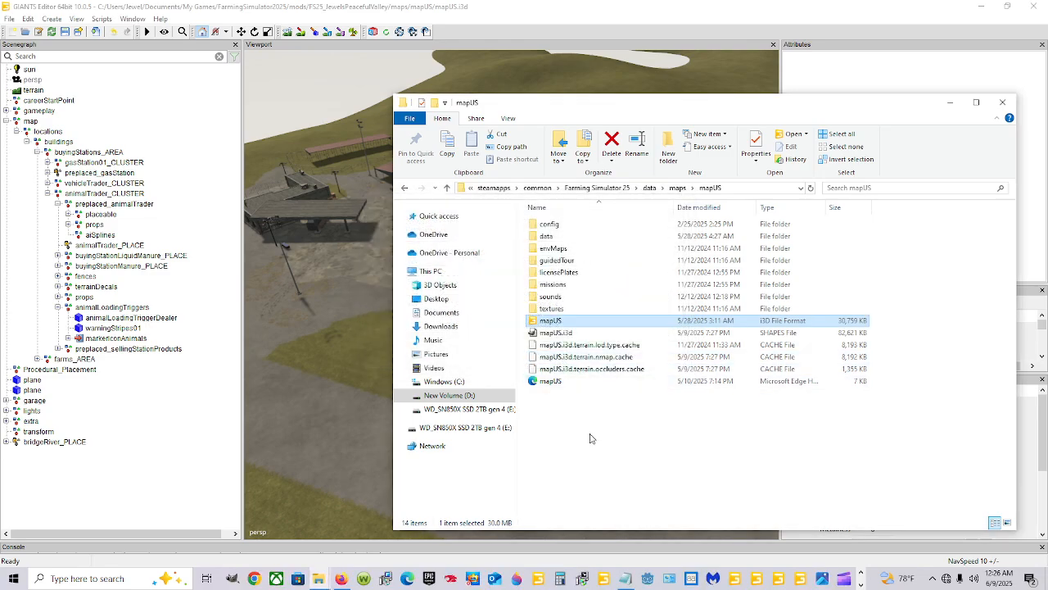
pyautogui.click(860, 583)
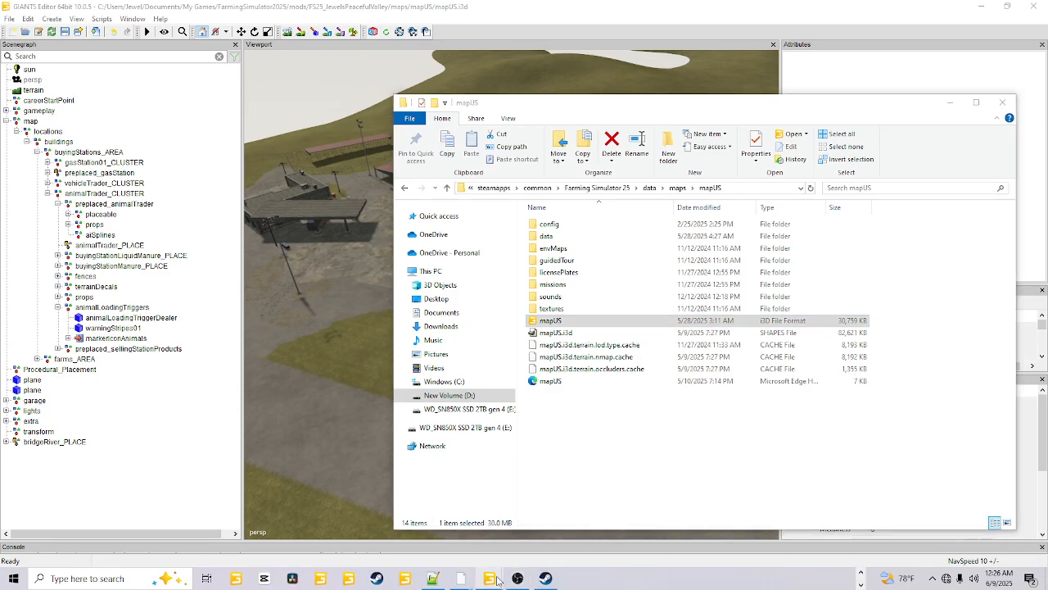
pyautogui.moveTo(490, 578)
pyautogui.click(549, 522)
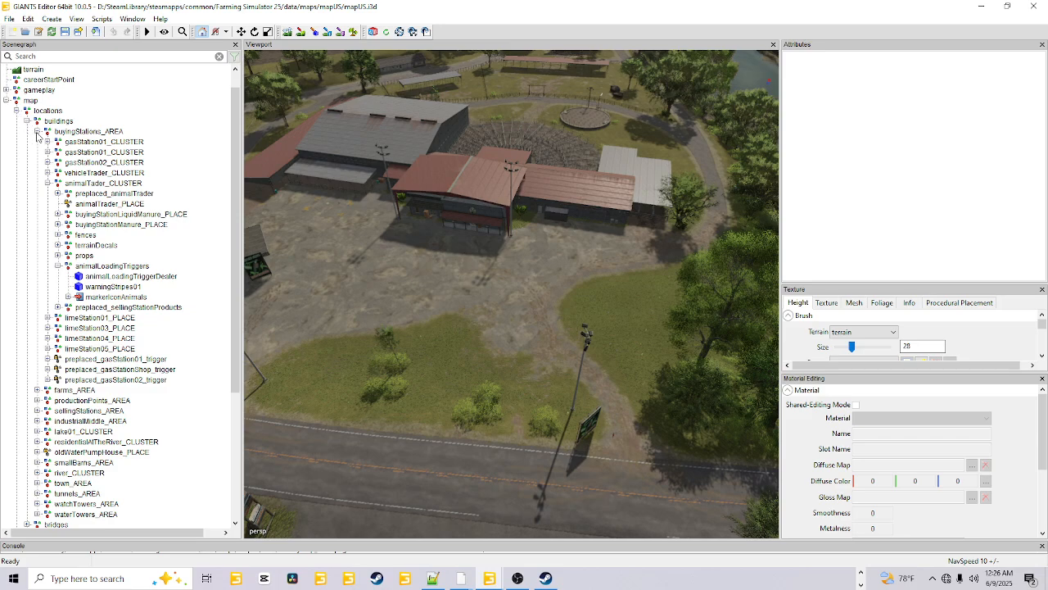
# Compare which objects animalTader_CLUSTER and its preplaced_animalTrader group cover around the animal trader site.
pyautogui.click(85, 184)
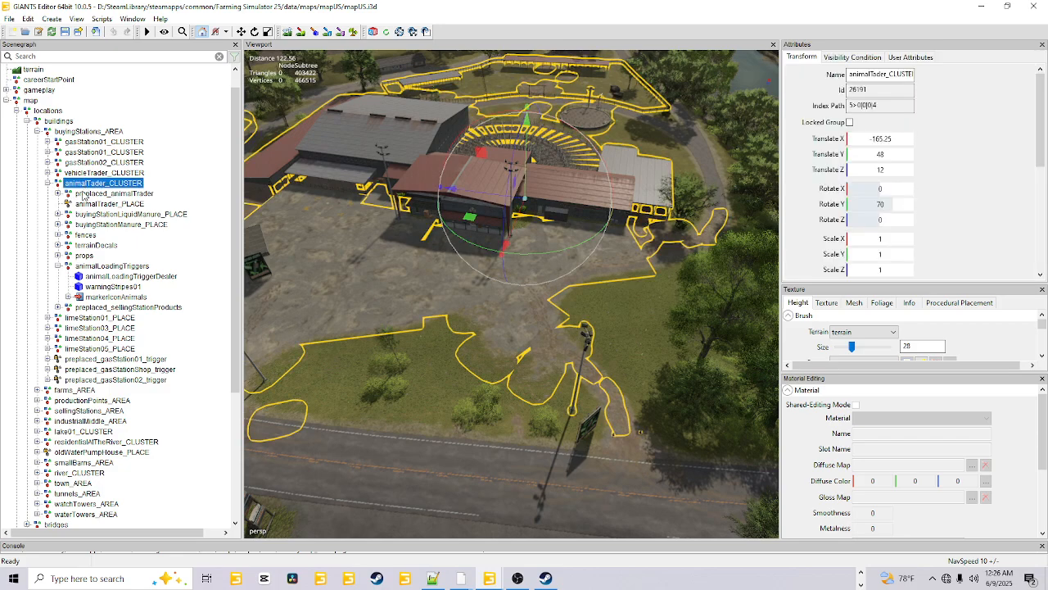
pyautogui.click(84, 194)
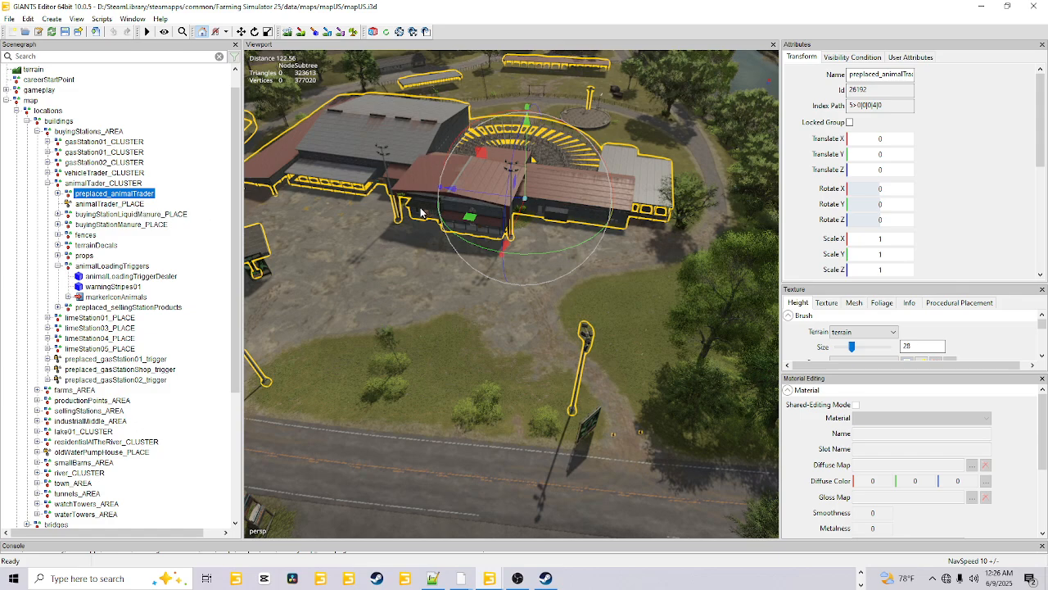
pyautogui.keyDown('alt'); pyautogui.moveTo(533, 317); pyautogui.dragTo(435, 401); pyautogui.keyUp('alt')
pyautogui.scroll(-2, 442, 397)
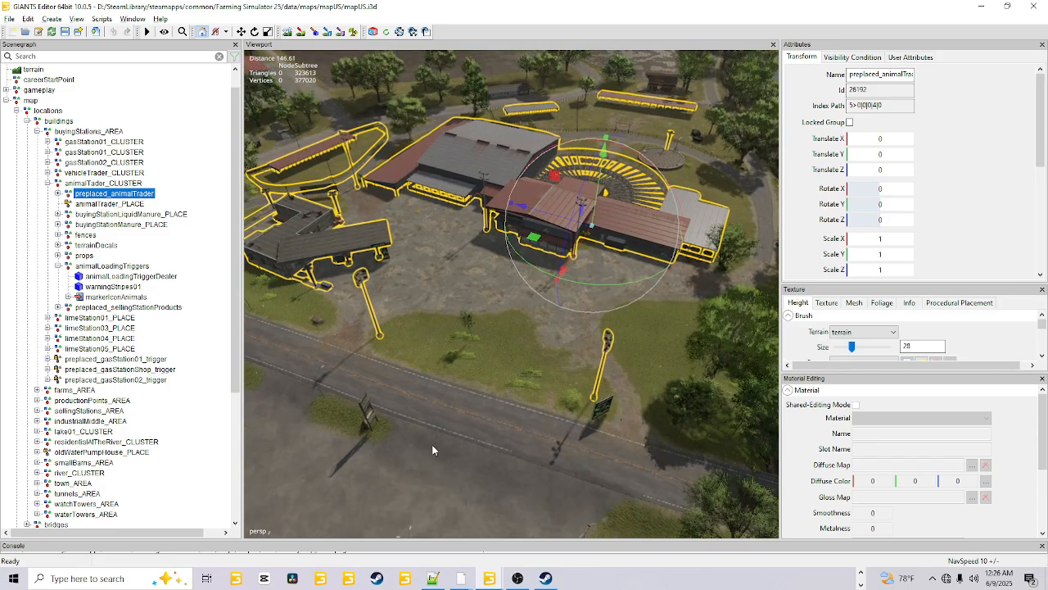
pyautogui.keyDown('alt'); pyautogui.moveTo(433, 446); pyautogui.dragTo(437, 153); pyautogui.keyUp('alt')
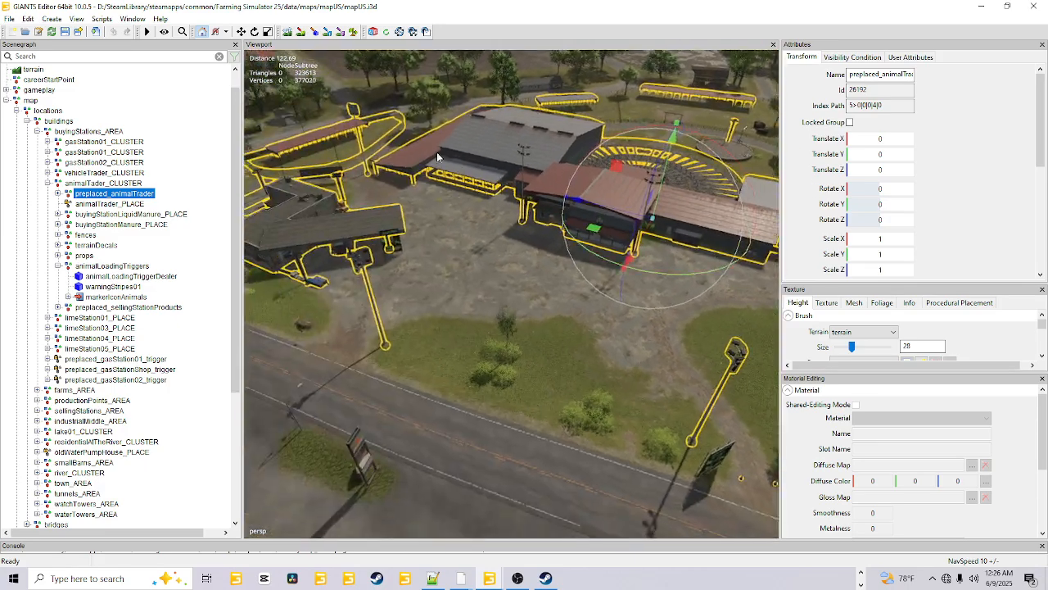
pyautogui.keyDown('alt'); pyautogui.moveTo(354, 365); pyautogui.dragTo(414, 381); pyautogui.keyUp('alt')
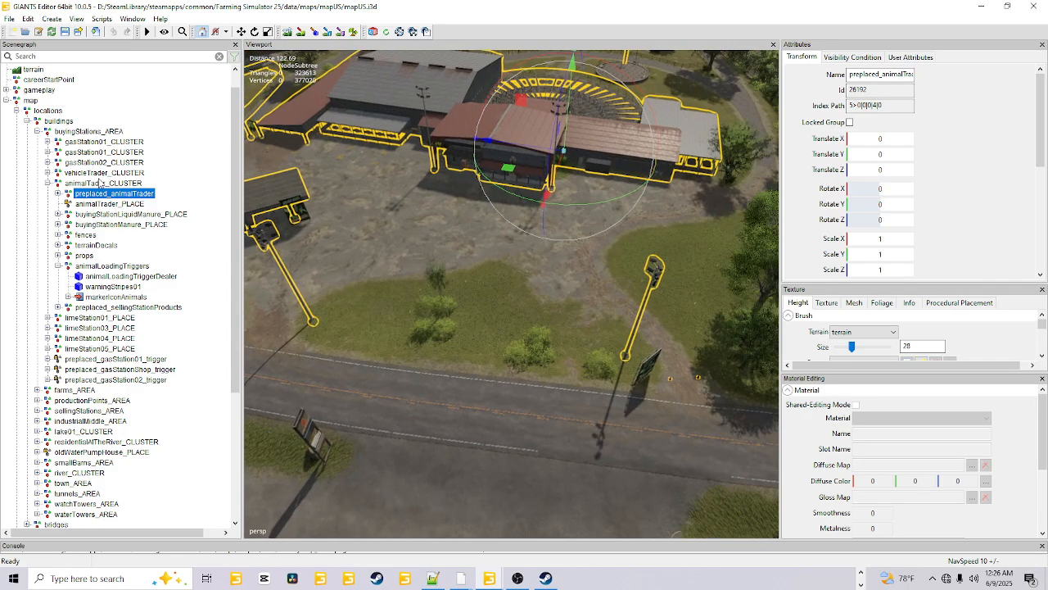
# Select the whole animalTader_CLUSTER group, view its full extent, and collapse it in the scenegraph.
pyautogui.click(94, 185)
pyautogui.keyDown('alt'); pyautogui.moveTo(543, 276); pyautogui.dragTo(523, 288); pyautogui.keyUp('alt')
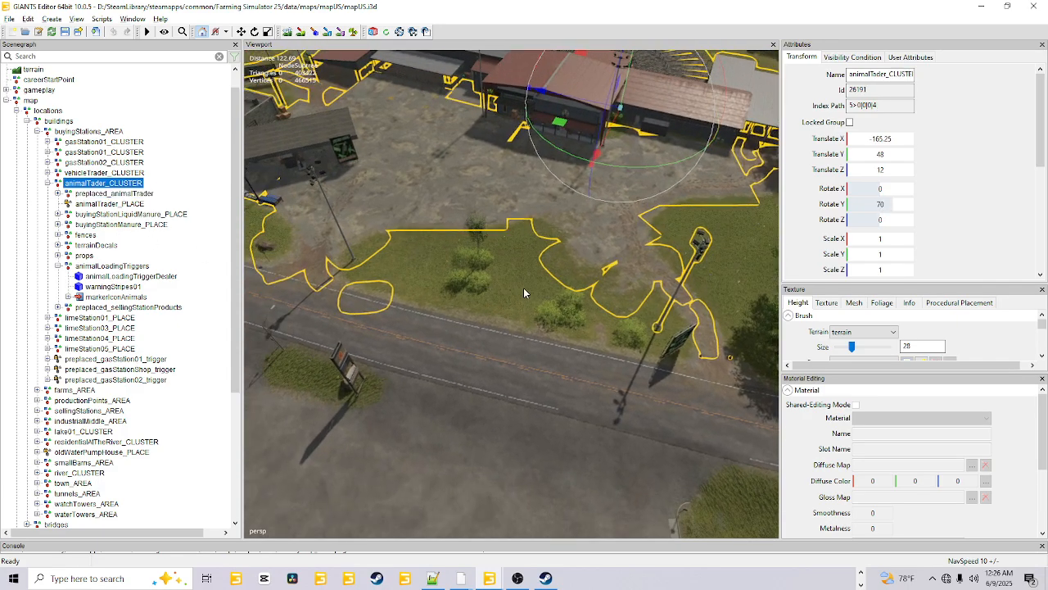
pyautogui.scroll(-4, 383, 395)
pyautogui.keyDown('alt'); pyautogui.moveTo(382, 395); pyautogui.dragTo(415, 359); pyautogui.keyUp('alt')
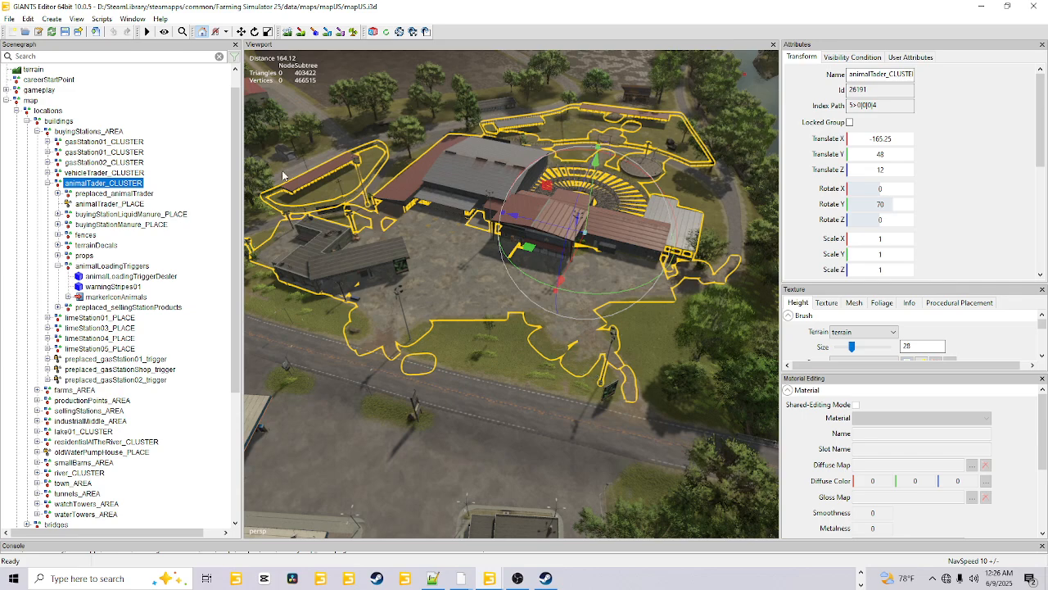
pyautogui.click(47, 184)
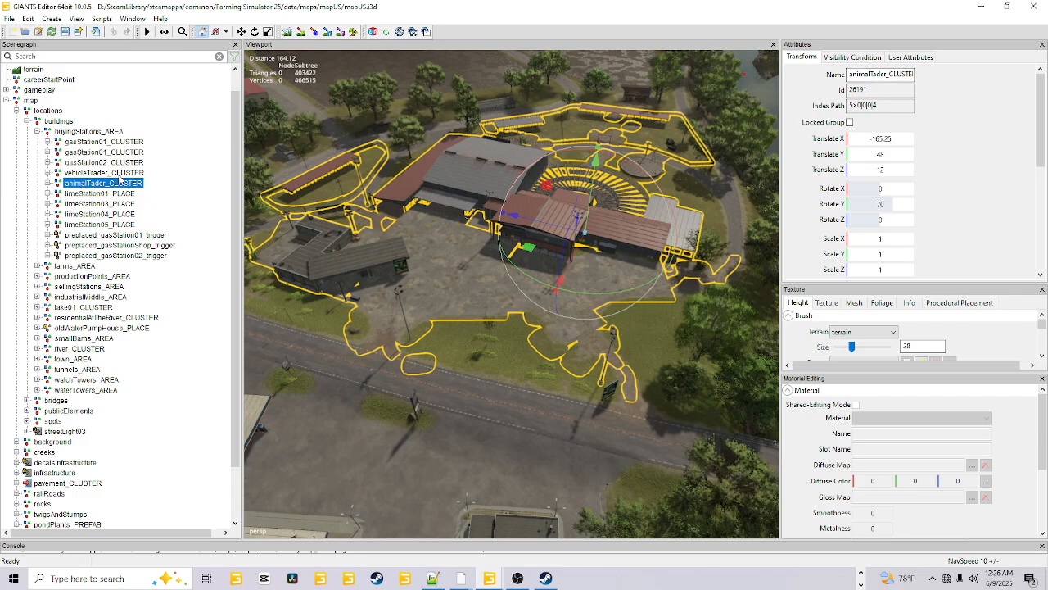
# Start exporting the selection with files and browse from Documents\My Games\FarmingSimulator2025\mods to the Peaceful Valley map's maps\mapUS folder.
pyautogui.click(10, 18)
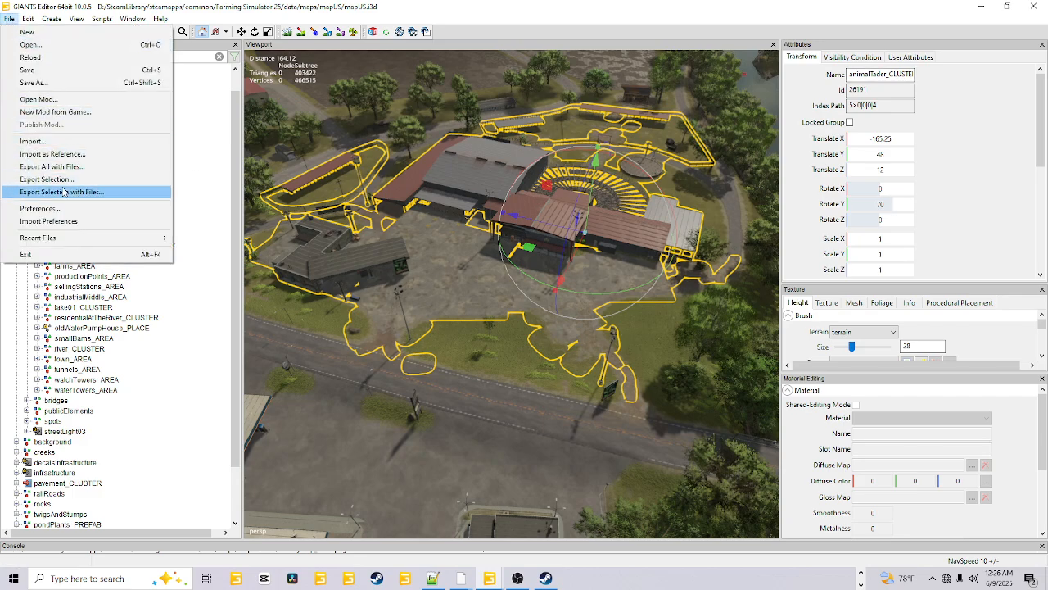
pyautogui.click(60, 193)
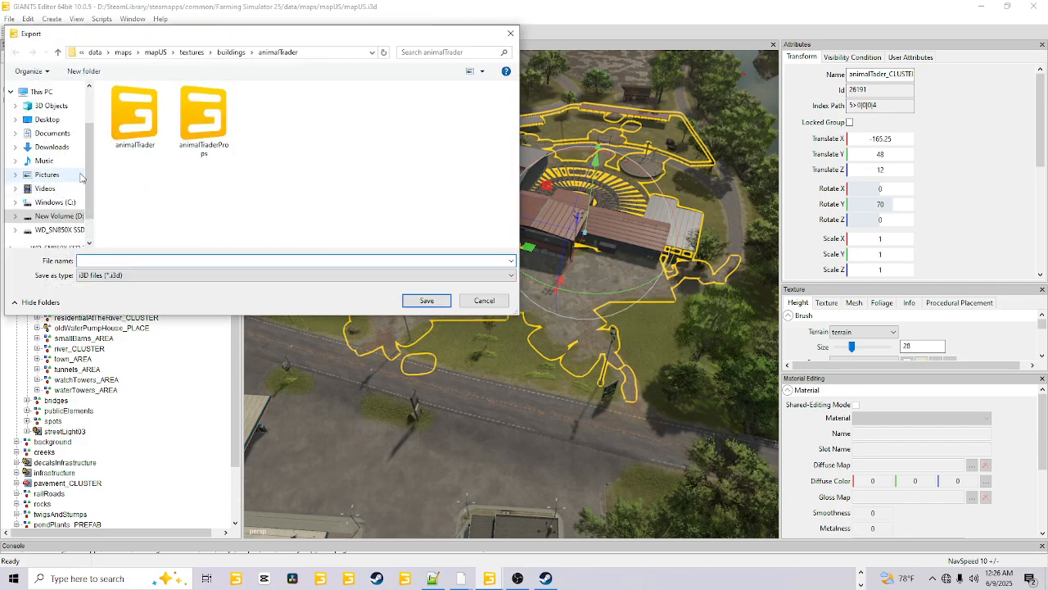
pyautogui.click(51, 134)
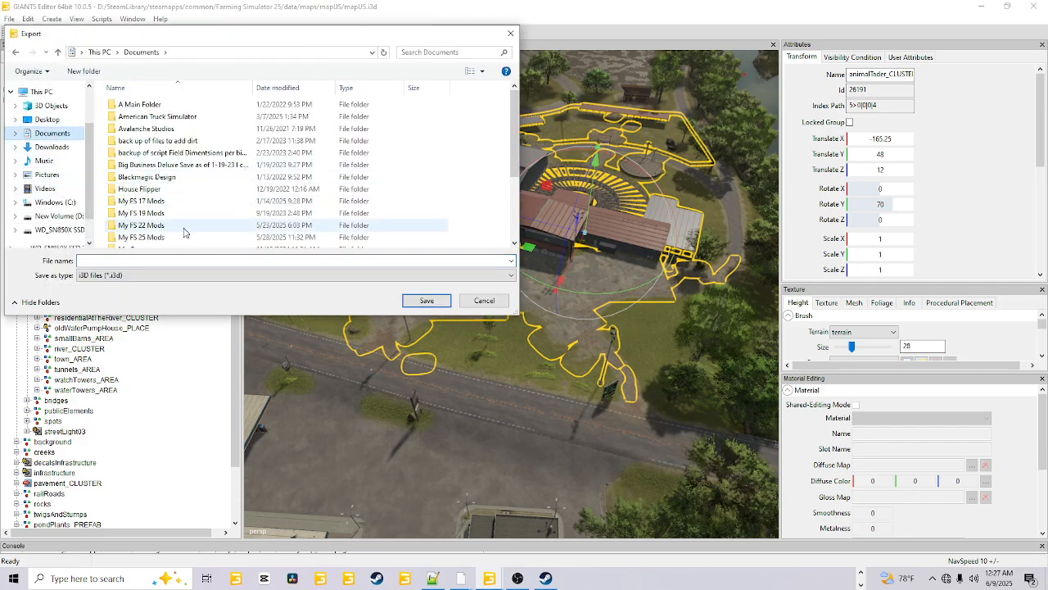
pyautogui.scroll(-1, 155, 217)
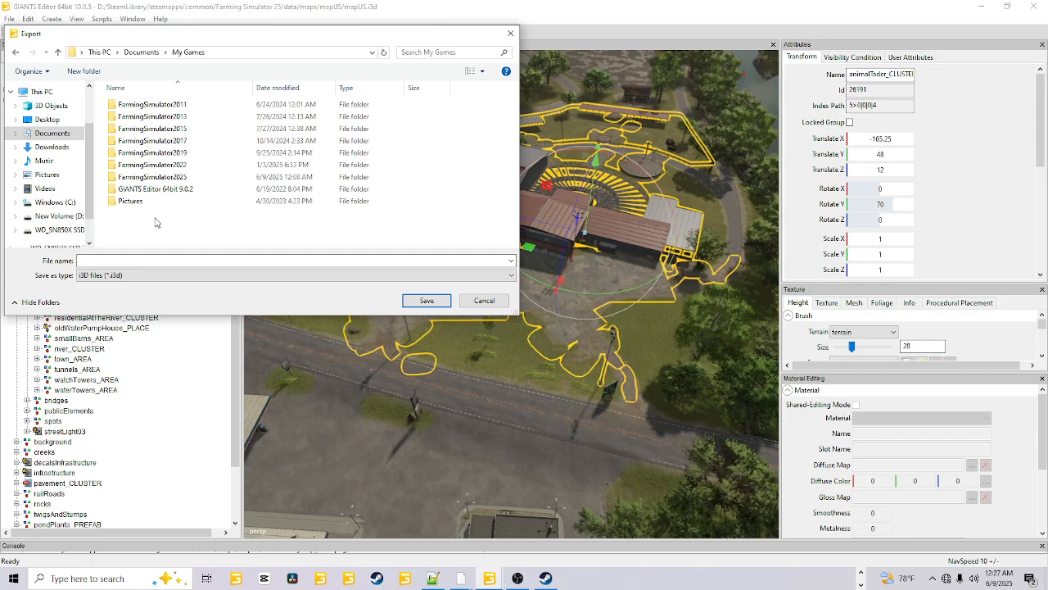
pyautogui.doubleClick(160, 176)
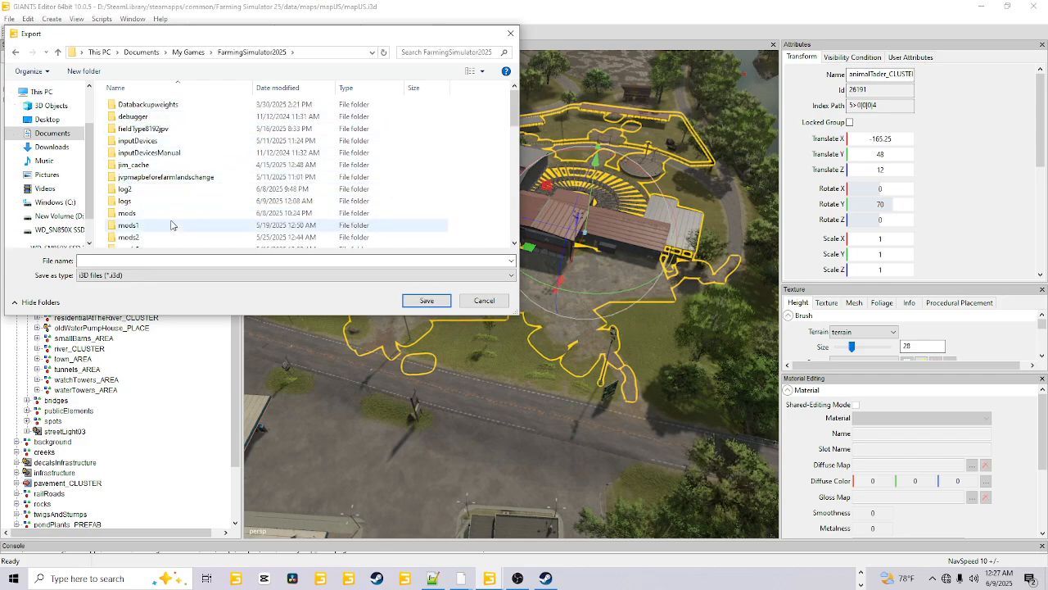
pyautogui.doubleClick(127, 212)
pyautogui.doubleClick(152, 104)
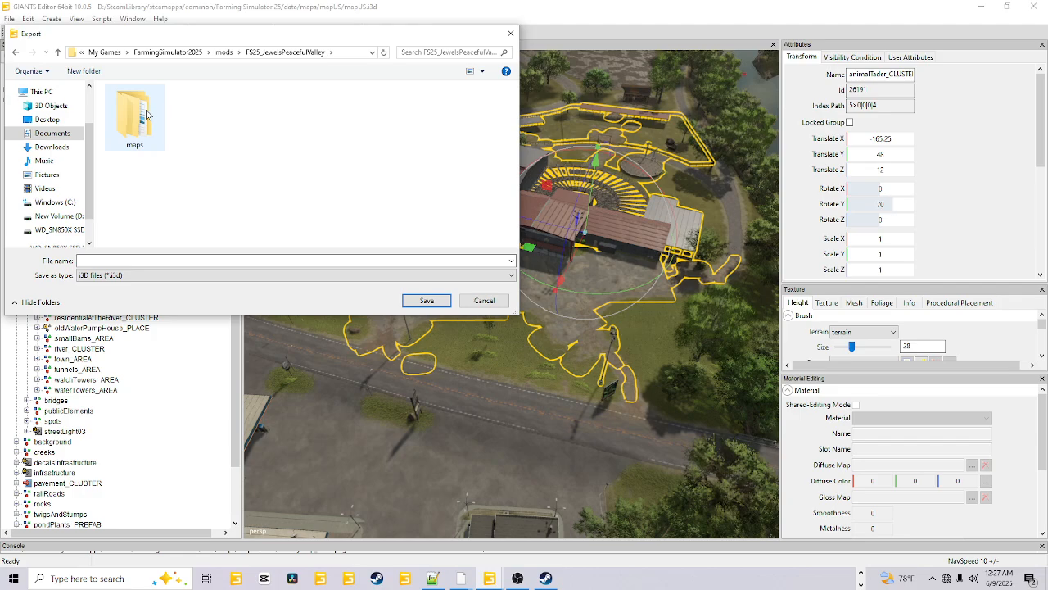
pyautogui.doubleClick(153, 111)
pyautogui.doubleClick(146, 106)
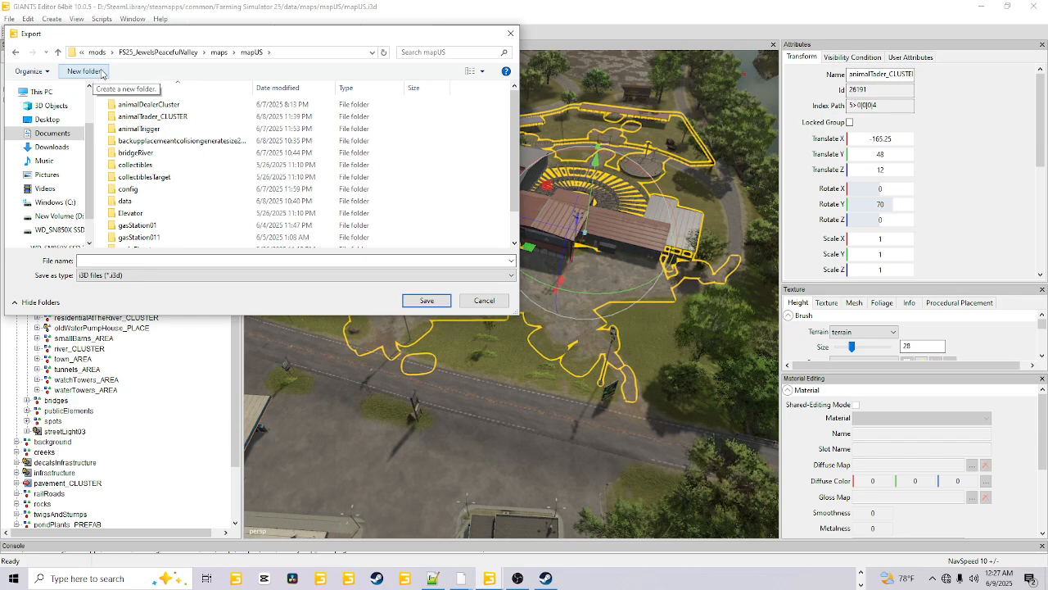
# Create a new folder in mapUS, try to name it animalTrader_CLUSTER, and decline merging it with the existing folder.
pyautogui.click(101, 73)
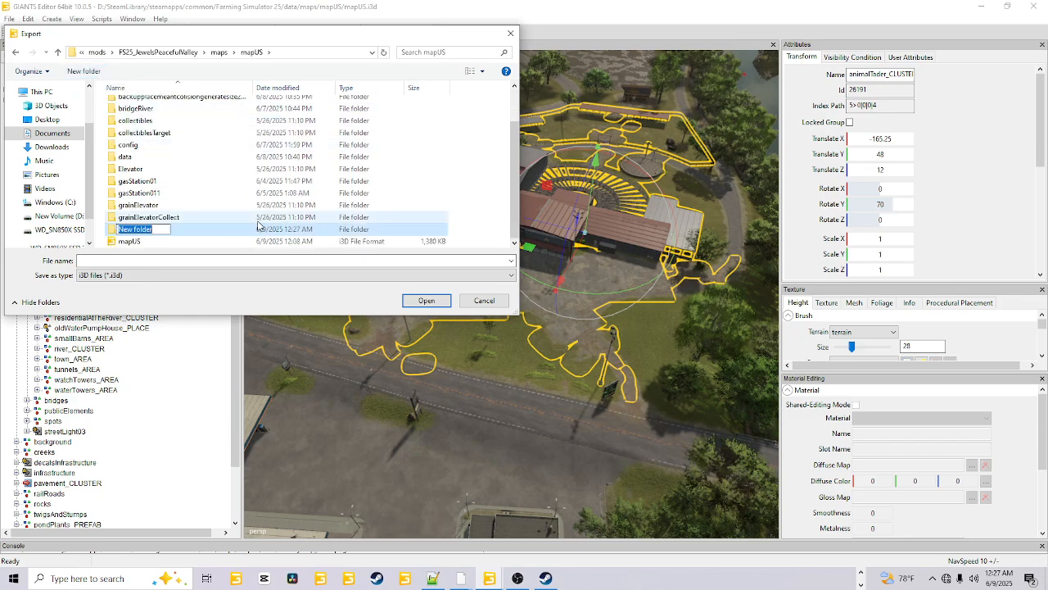
pyautogui.write('anim')
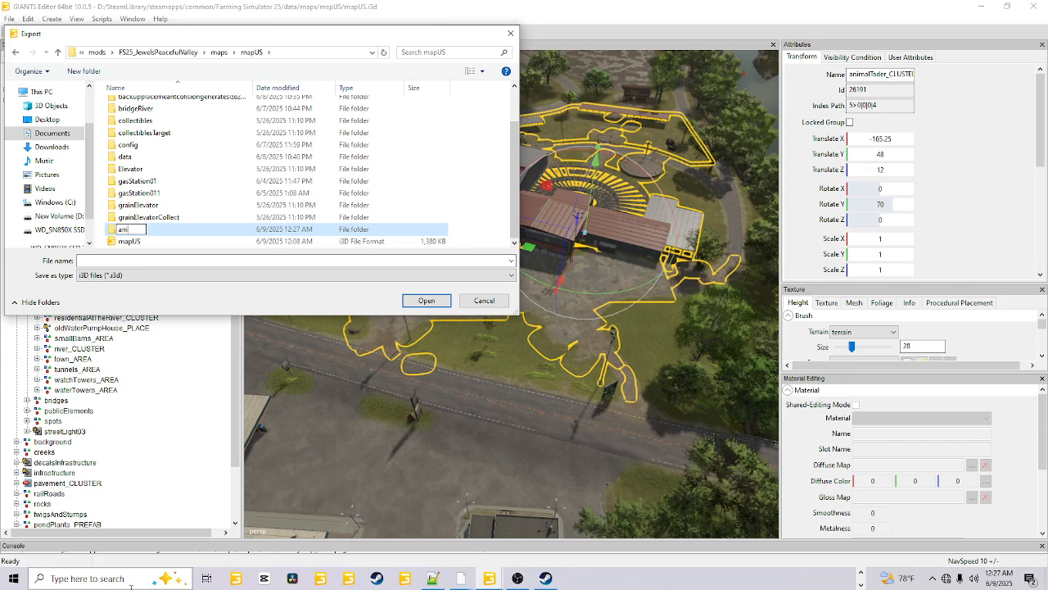
pyautogui.write('alTrader')
pyautogui.write('_CLUSTER')
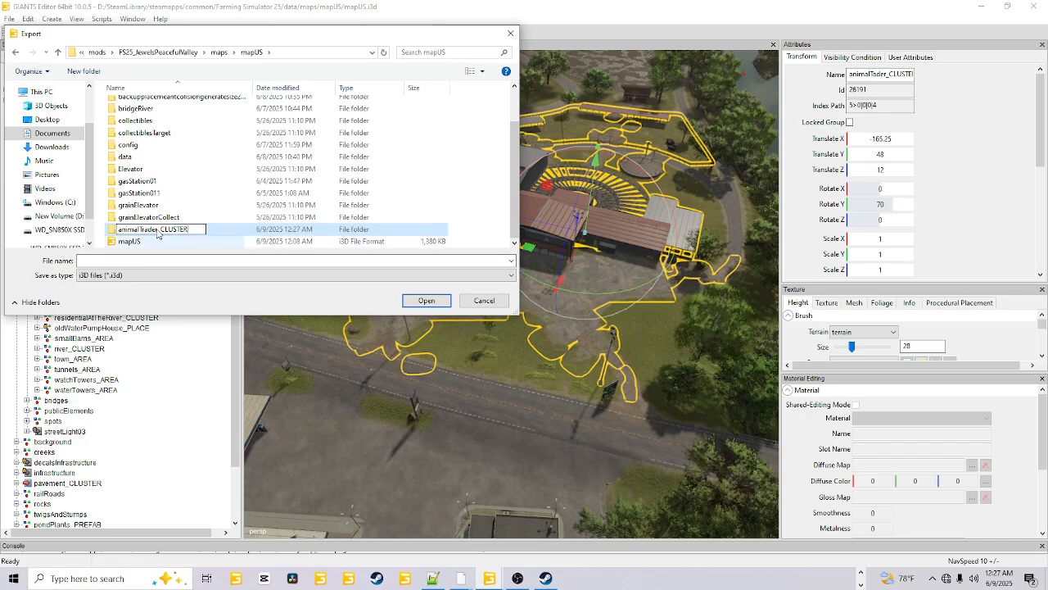
pyautogui.click(215, 232)
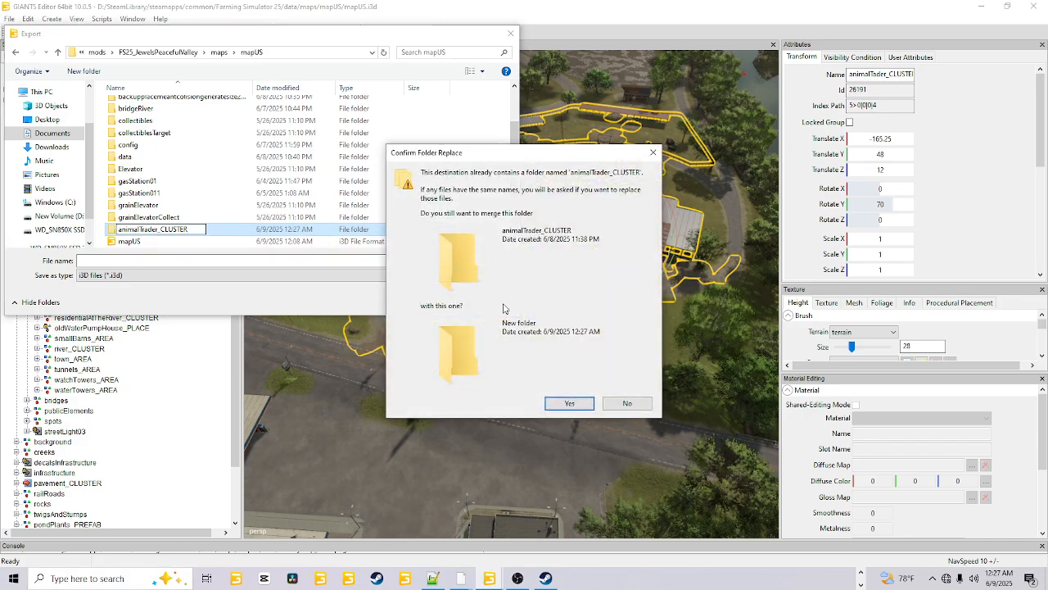
pyautogui.click(625, 403)
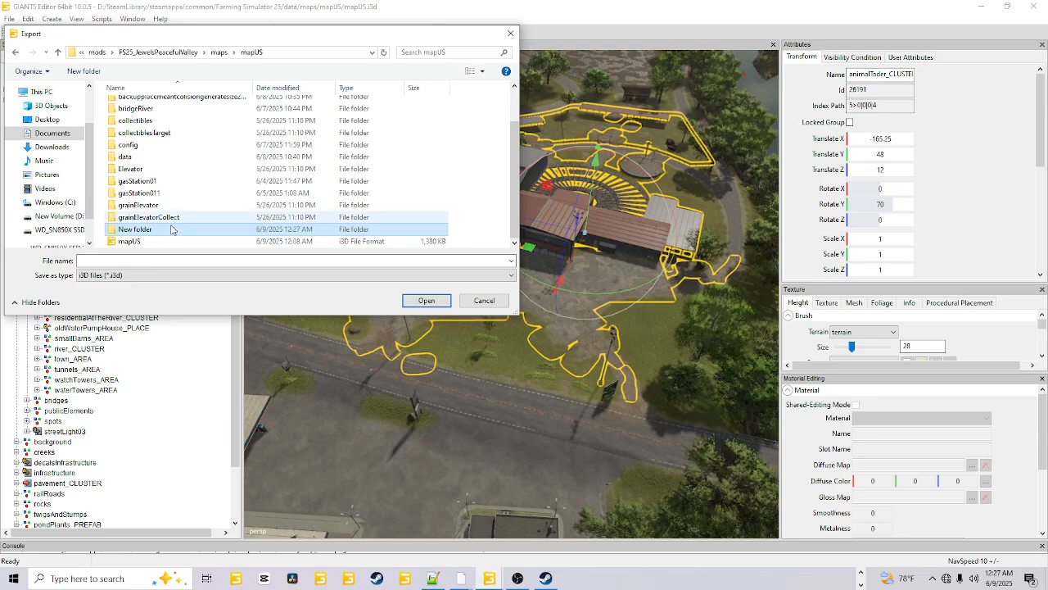
# Rename the new folder to animal2 and open it as the export destination.
pyautogui.press('F2')
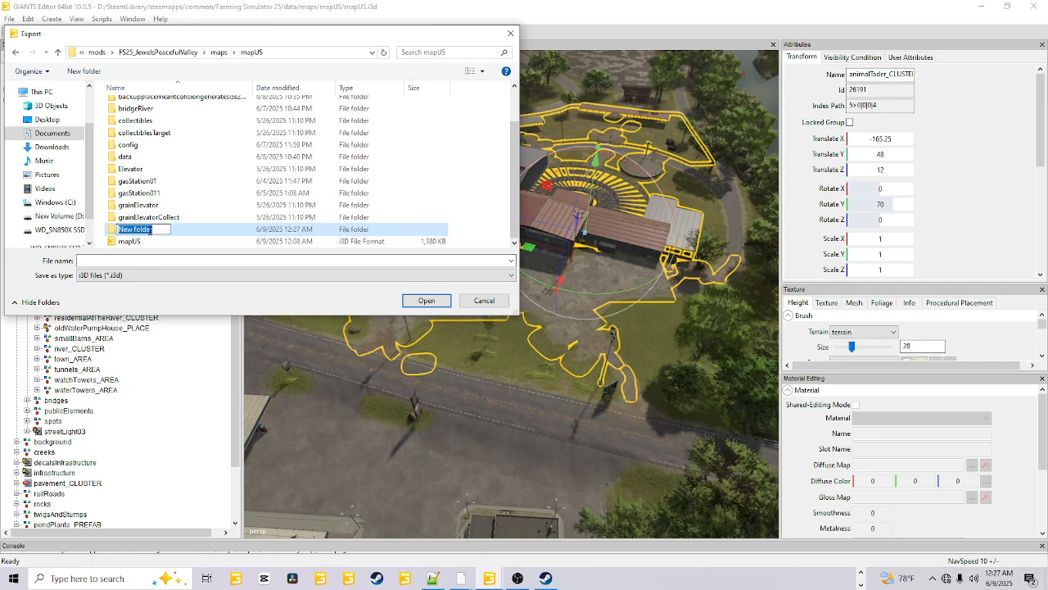
pyautogui.write('art')
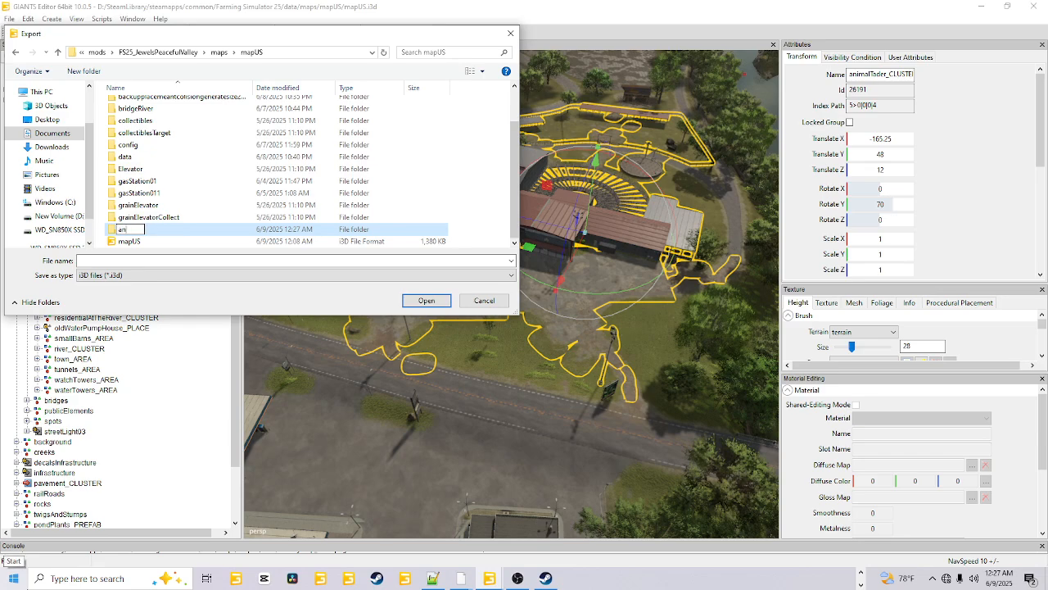
pyautogui.write('mal2')
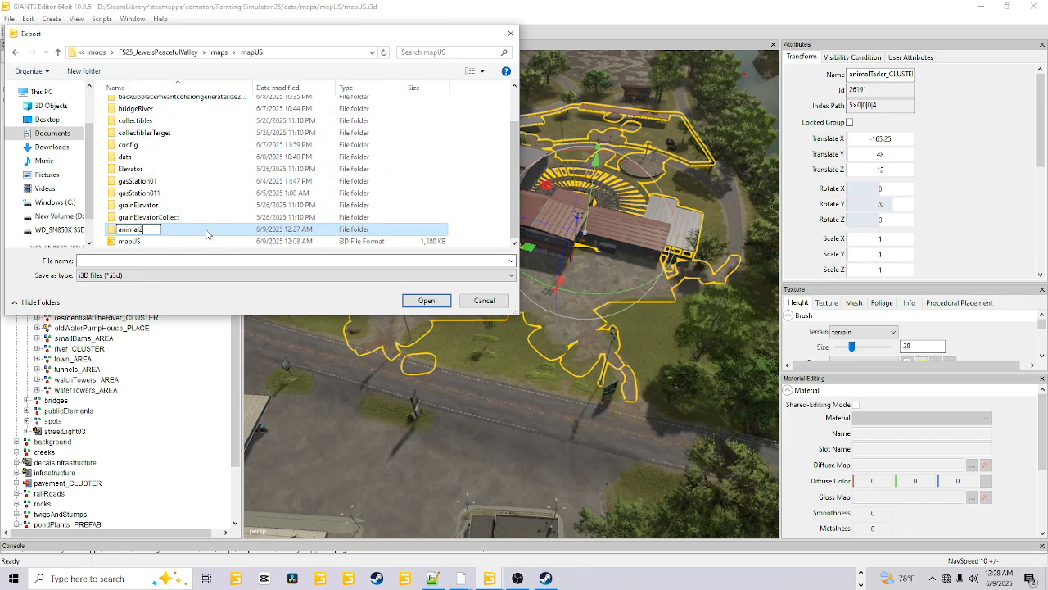
pyautogui.press('Return')
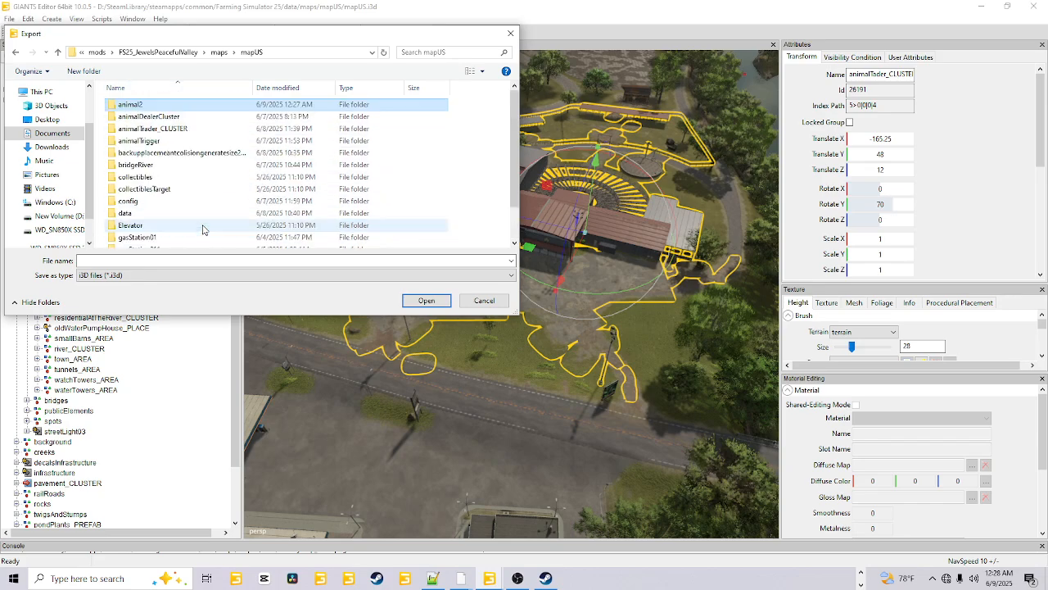
pyautogui.doubleClick(192, 102)
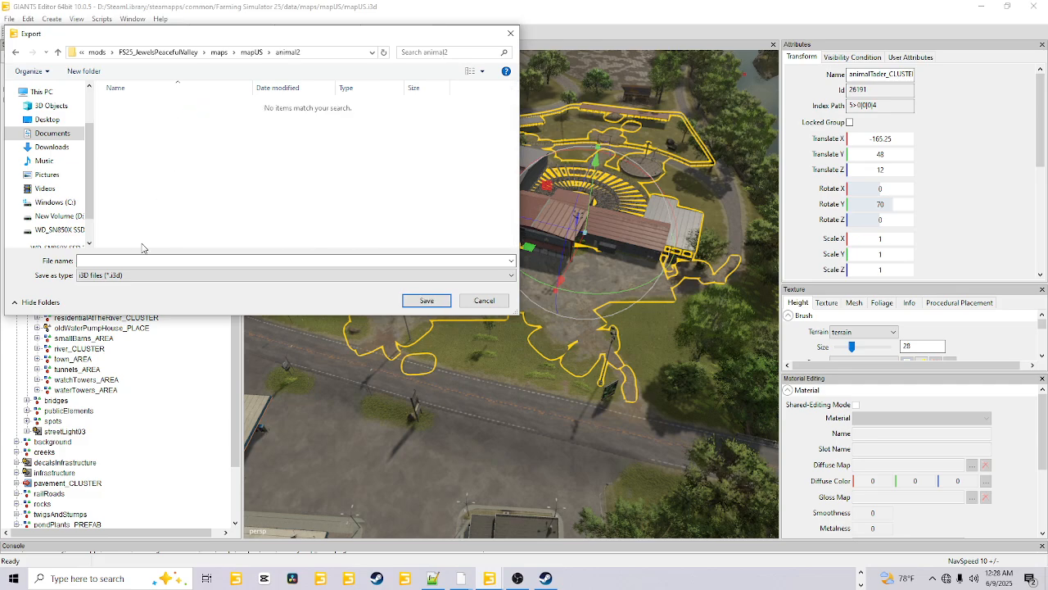
# Export the cluster as animalTrader_CLUSTER, including the parent directory structure and keeping game relative paths, and clear the selection.
pyautogui.click(155, 260)
pyautogui.write('animalTrader')
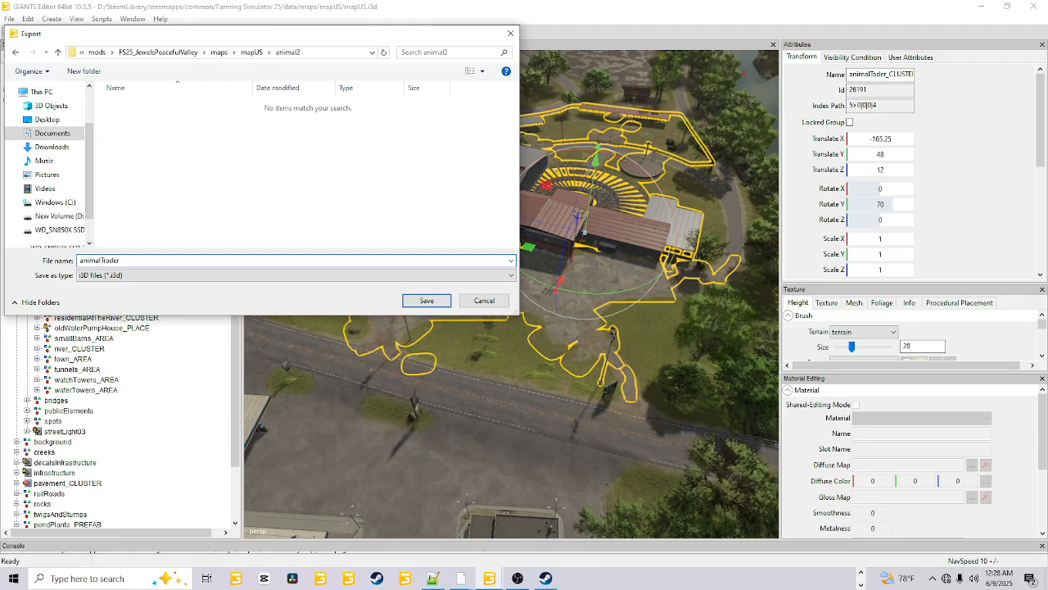
pyautogui.write('_CLUSTER')
pyautogui.click(426, 300)
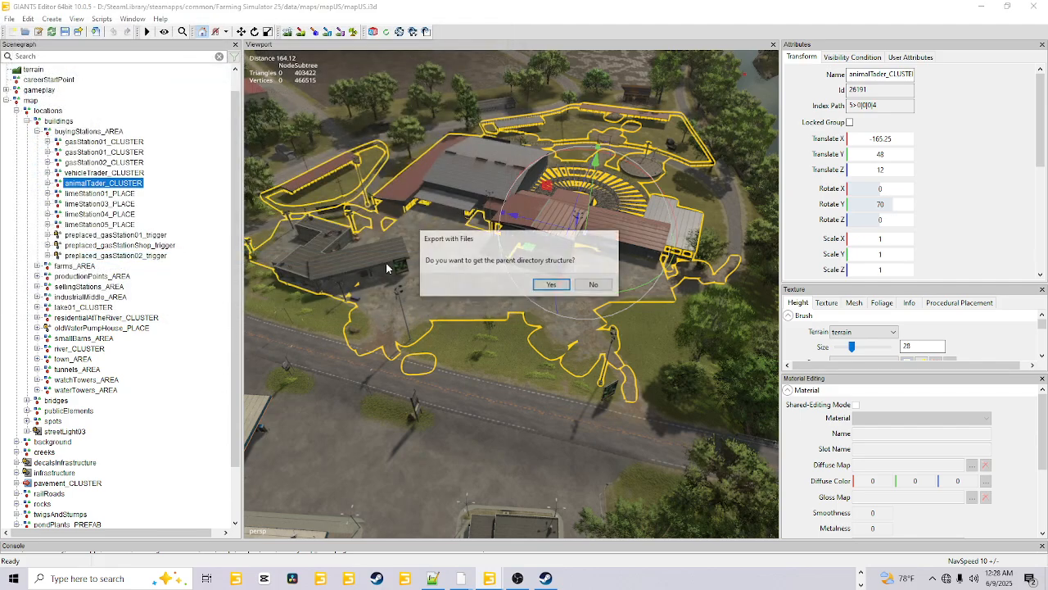
pyautogui.click(550, 286)
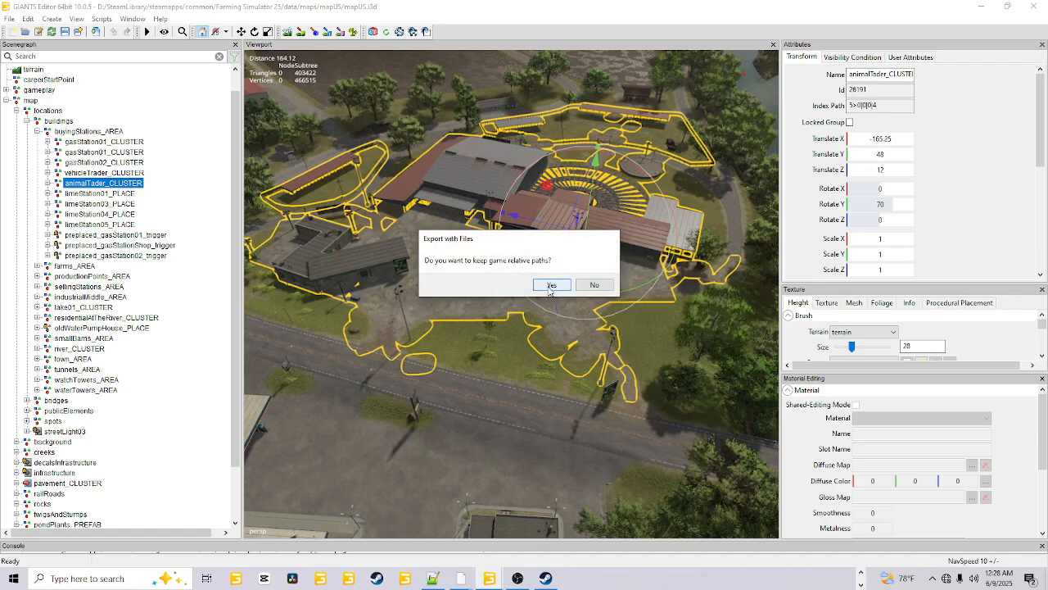
pyautogui.click(550, 285)
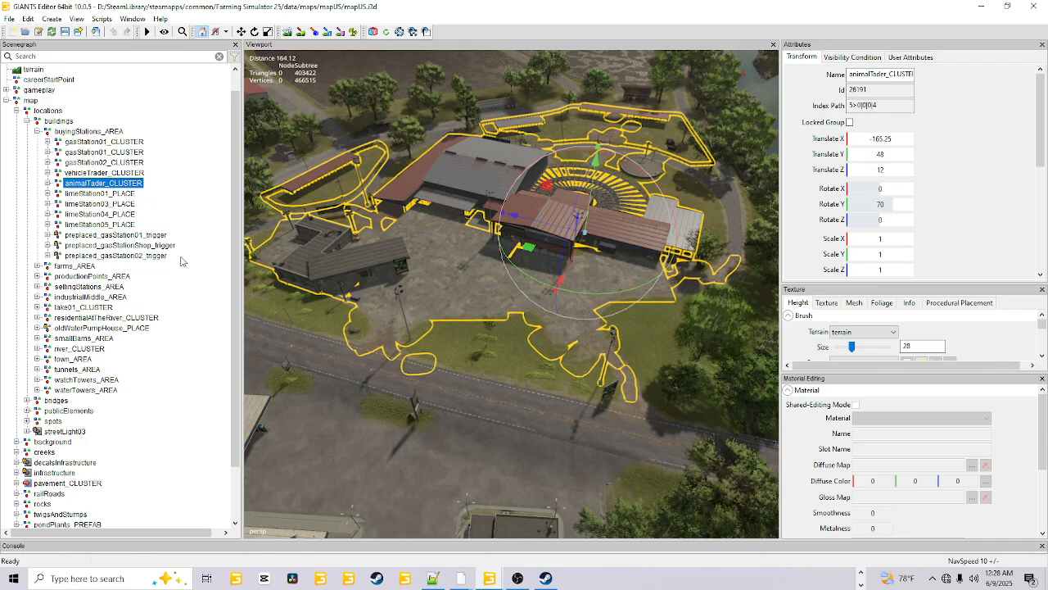
pyautogui.click(190, 280)
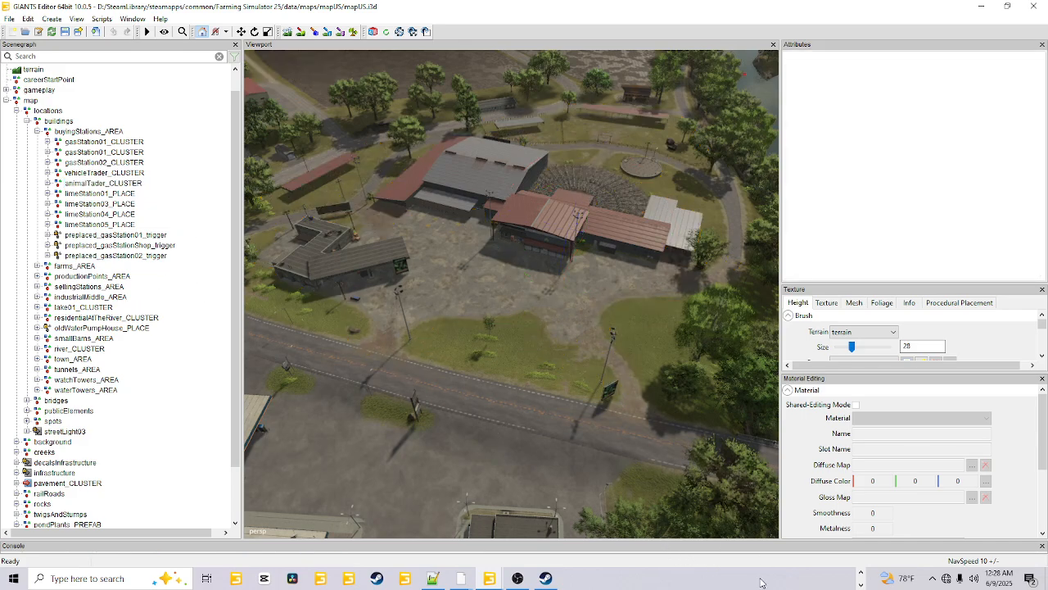
# Switch to the editor window holding the custom Peaceful Valley map and import animalTrader_CLUSTER from the animal2 folder.
pyautogui.moveTo(491, 578)
pyautogui.click(367, 526)
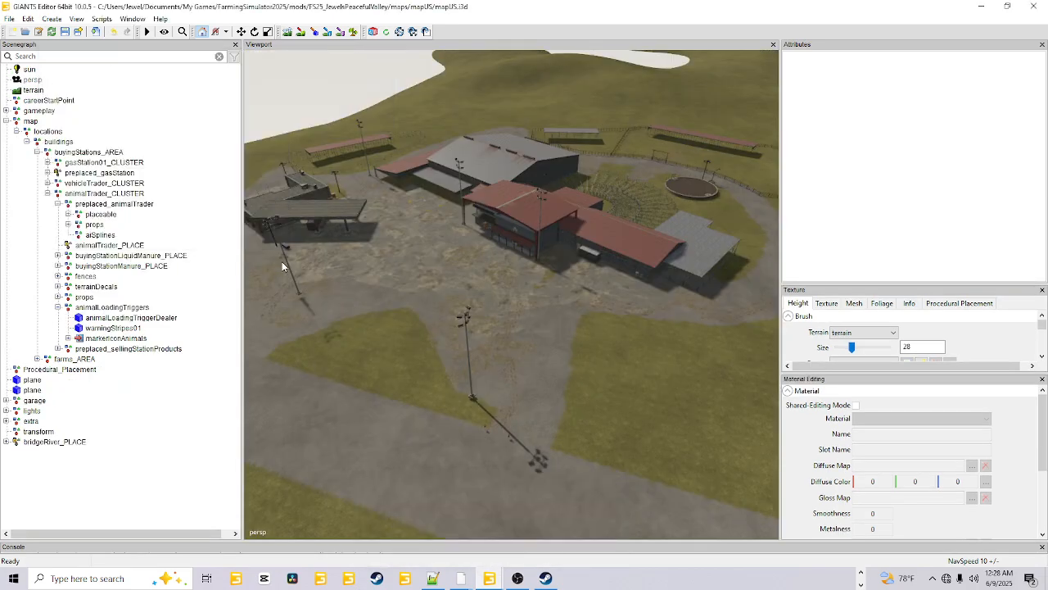
pyautogui.click(9, 18)
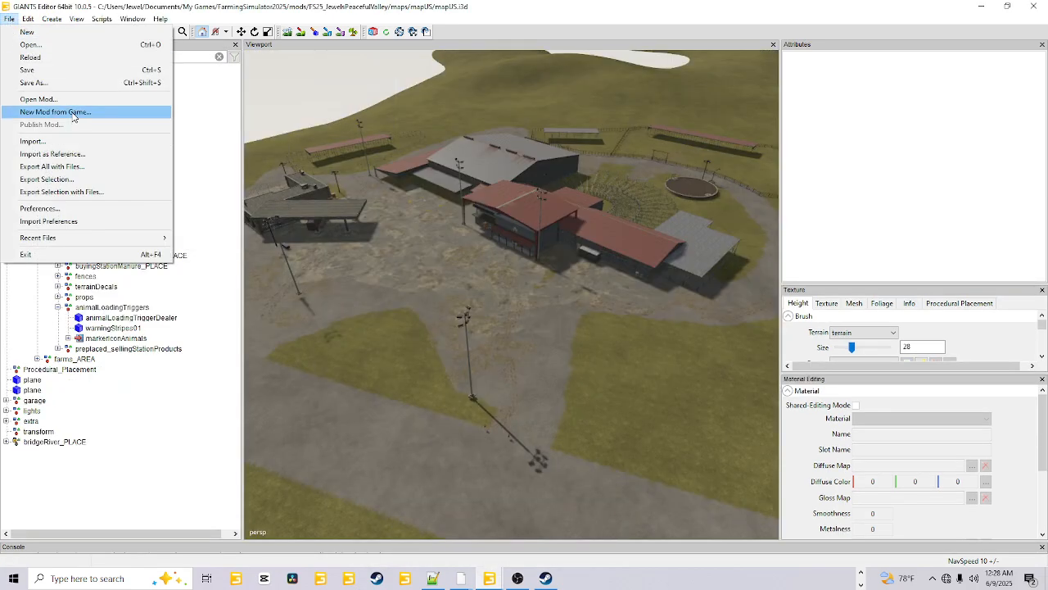
pyautogui.click(41, 141)
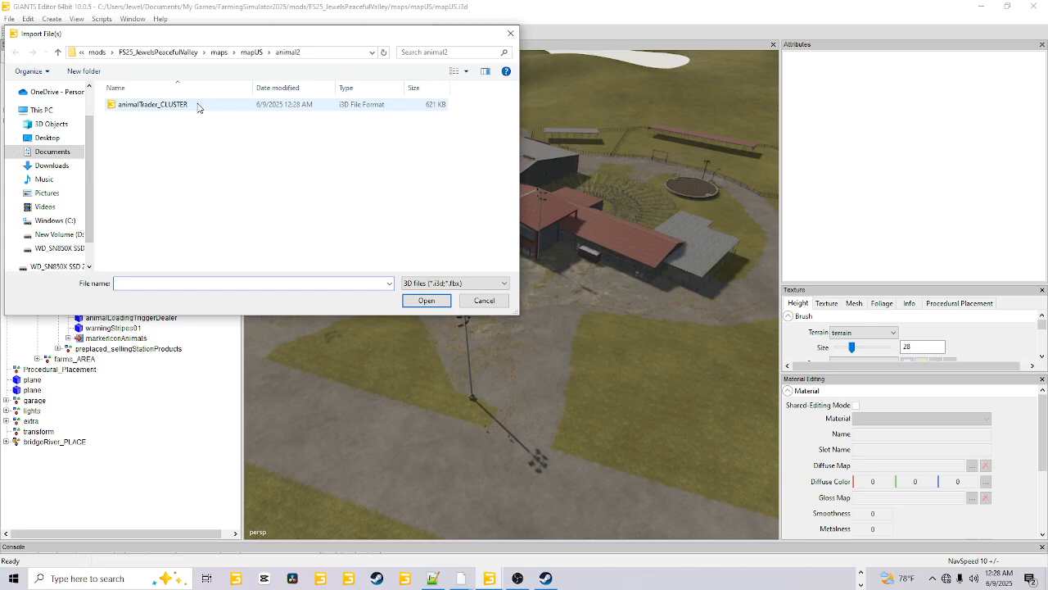
pyautogui.click(197, 107)
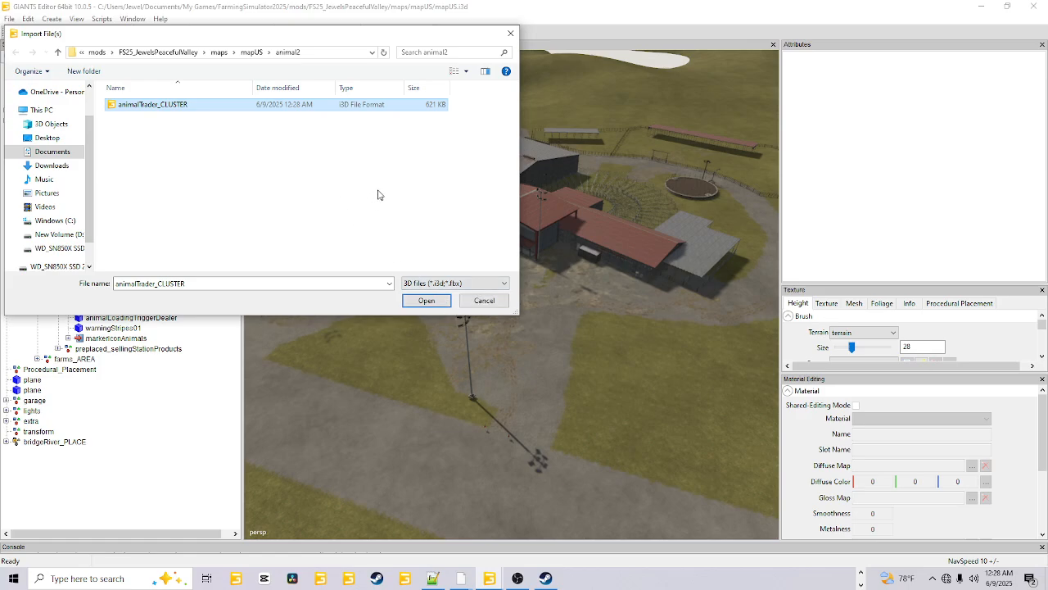
pyautogui.click(426, 301)
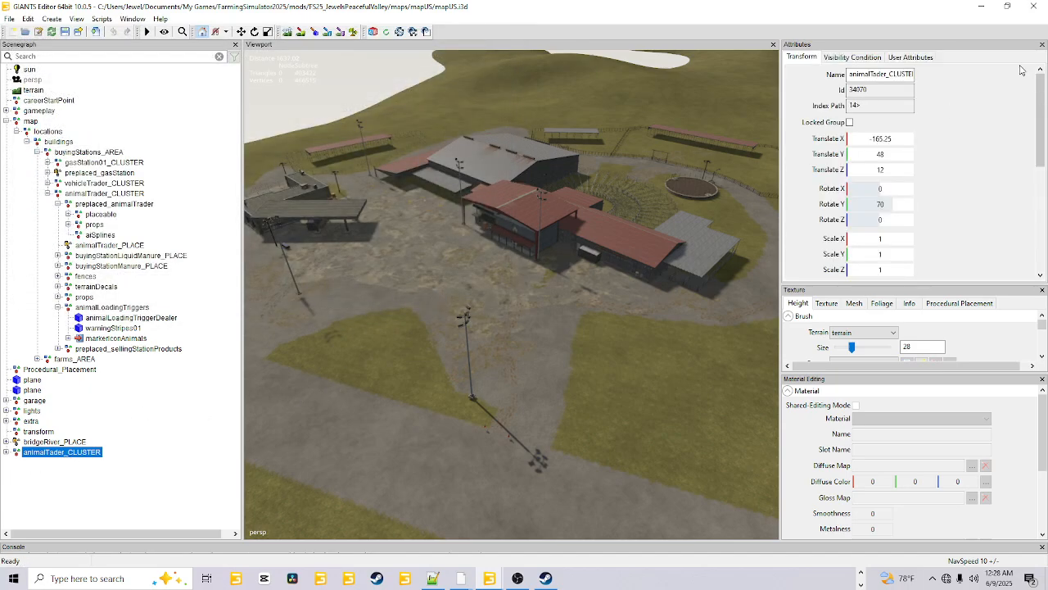
# Correct the spelling of the imported group's name to animalTrader_CLUSTER.
pyautogui.click(874, 74)
pyautogui.write('r')
pyautogui.press('Return')
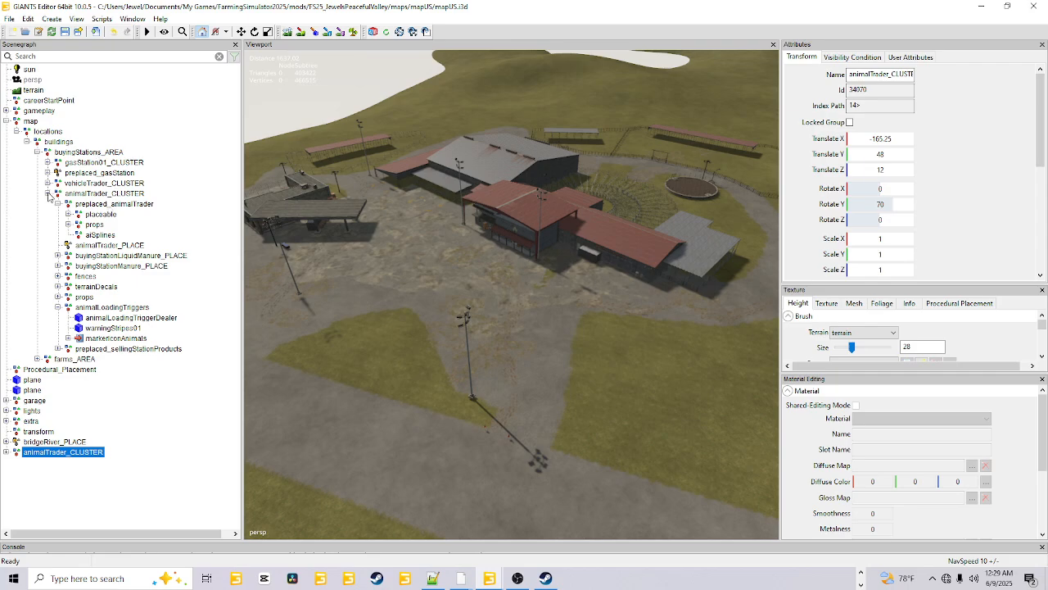
# Examine the user attributes of the imported cluster's preplaced_animalTrader, buyingStationManure_PLACE, preplaced_sellingStationProducts and animalLoadingTriggers groups.
pyautogui.click(6, 452)
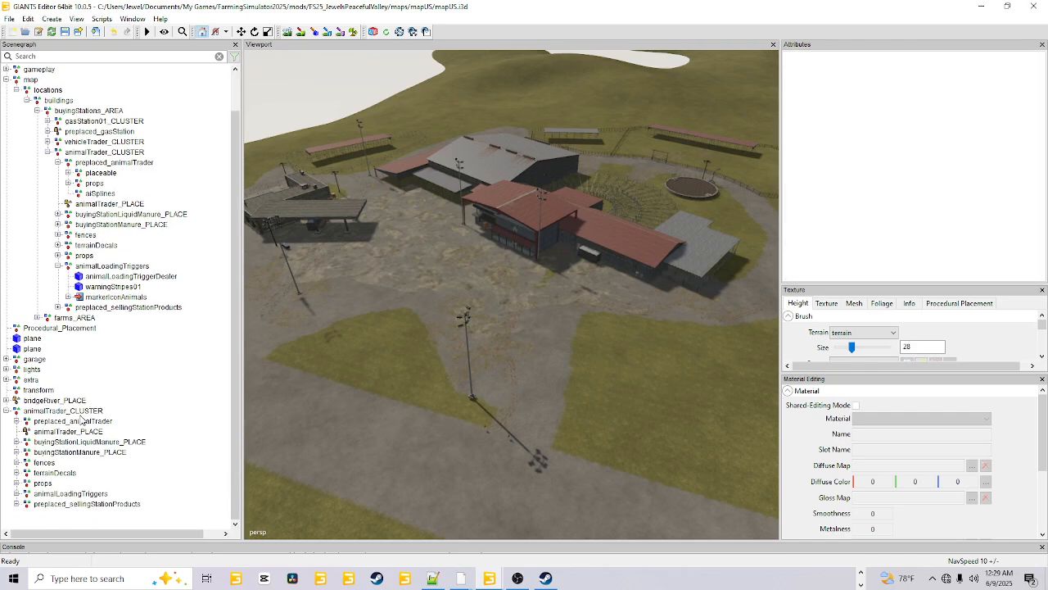
pyautogui.click(99, 423)
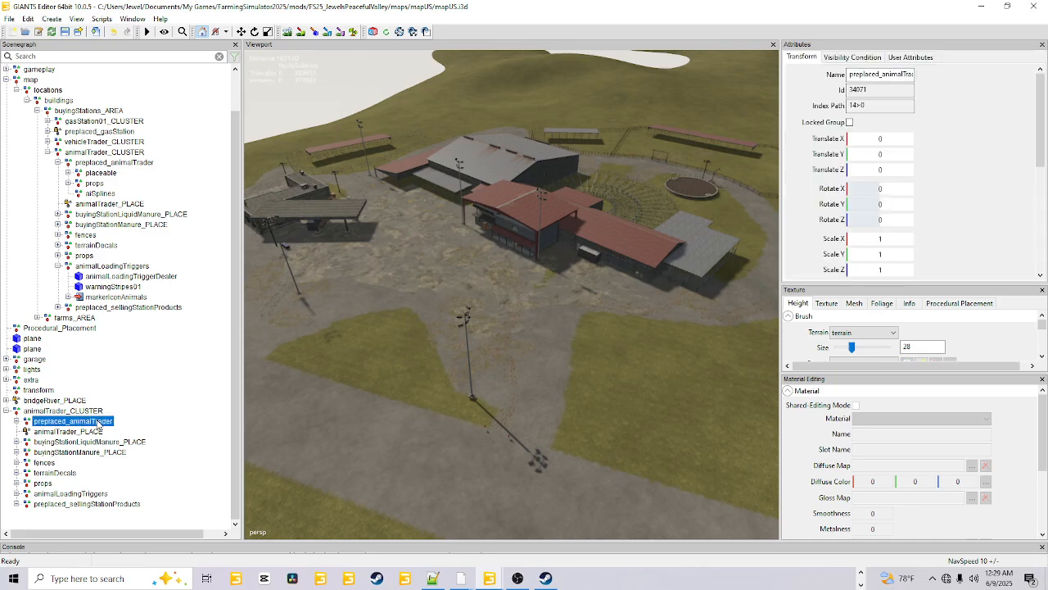
pyautogui.click(909, 57)
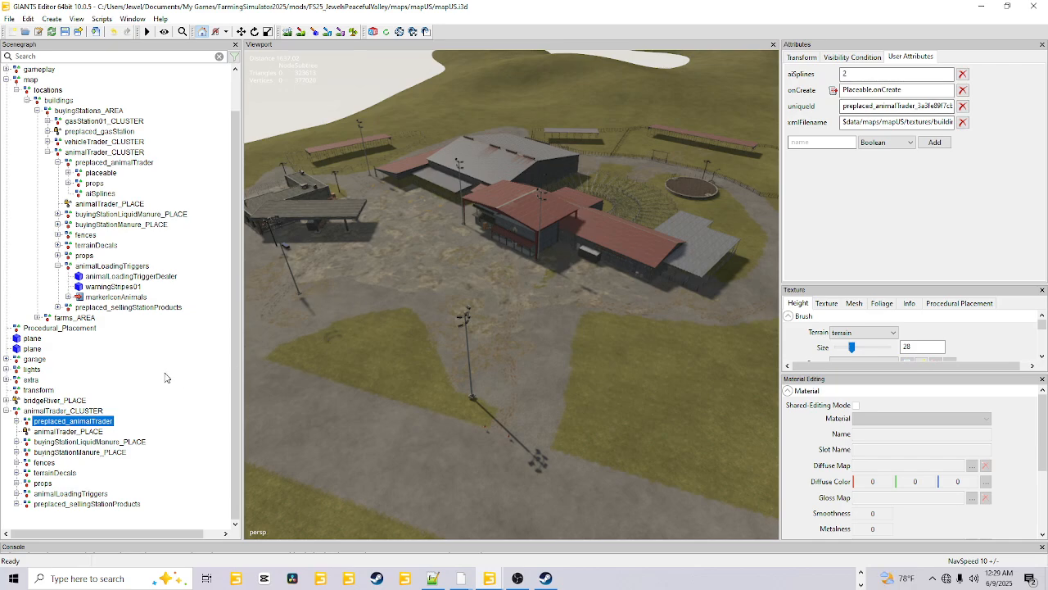
pyautogui.click(77, 451)
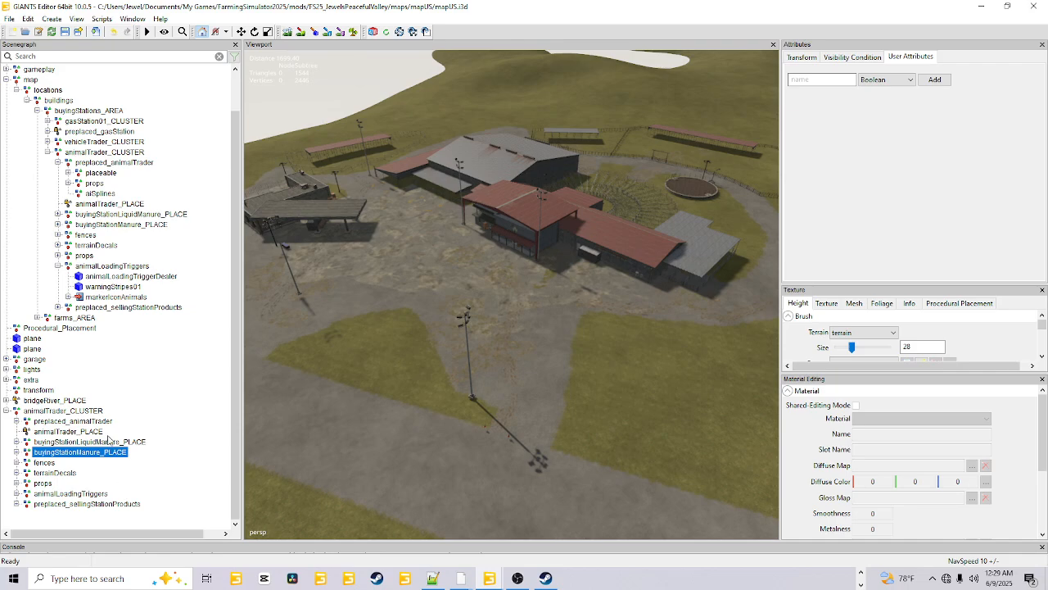
pyautogui.click(60, 504)
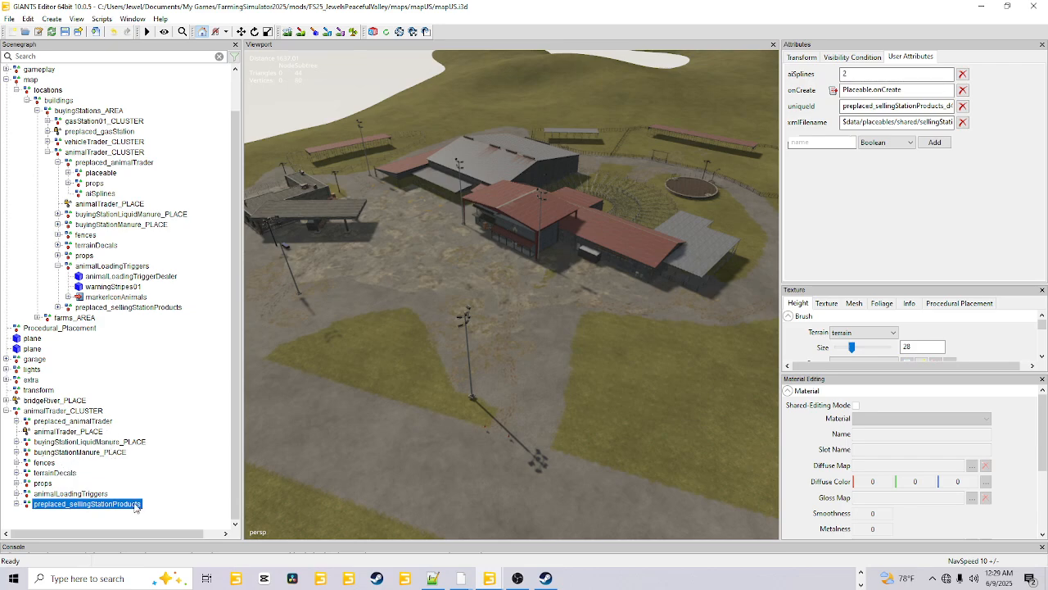
pyautogui.click(73, 495)
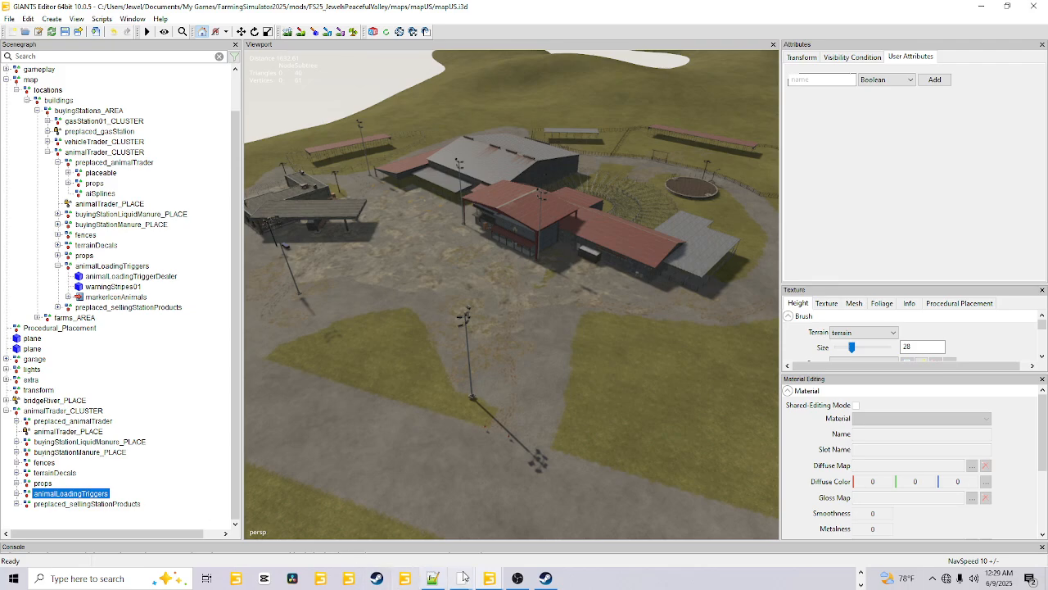
# Switch to the editor window holding the base game map and locate animalLoadingTriggers inside its animal trader cluster.
pyautogui.moveTo(490, 582)
pyautogui.click(517, 530)
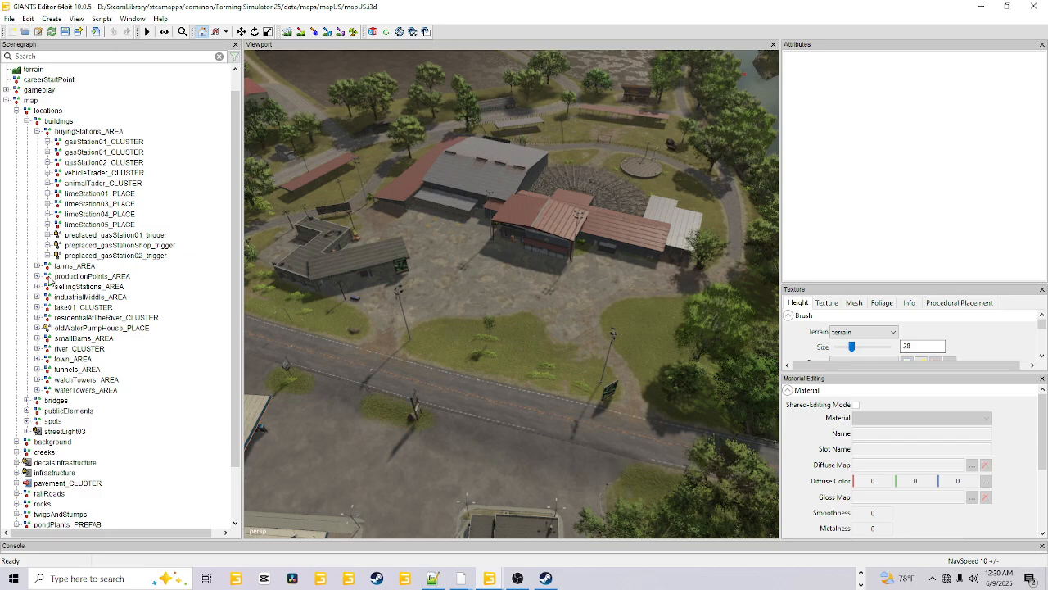
pyautogui.click(78, 185)
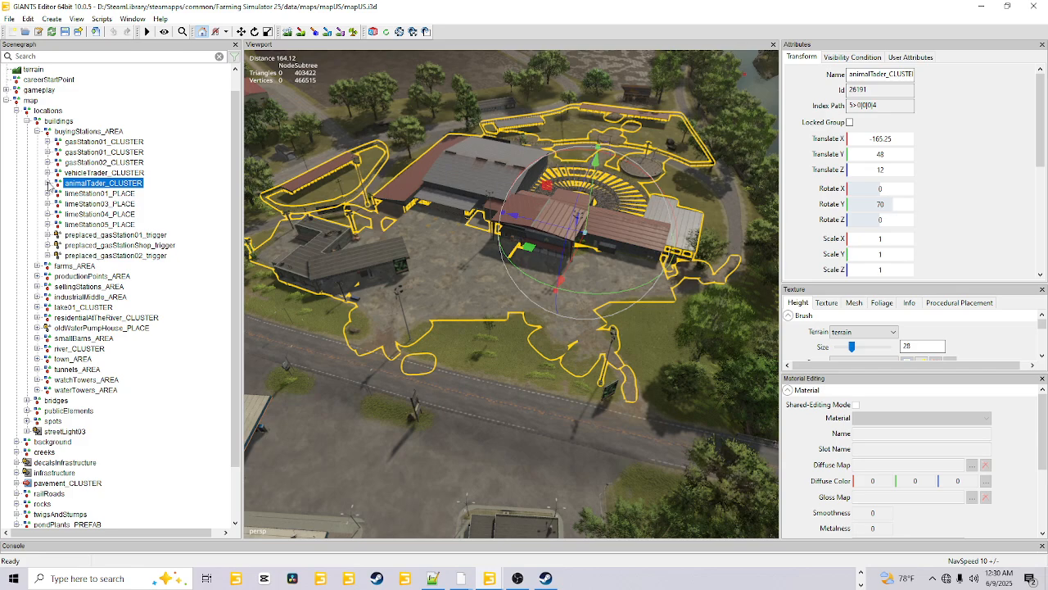
pyautogui.click(48, 182)
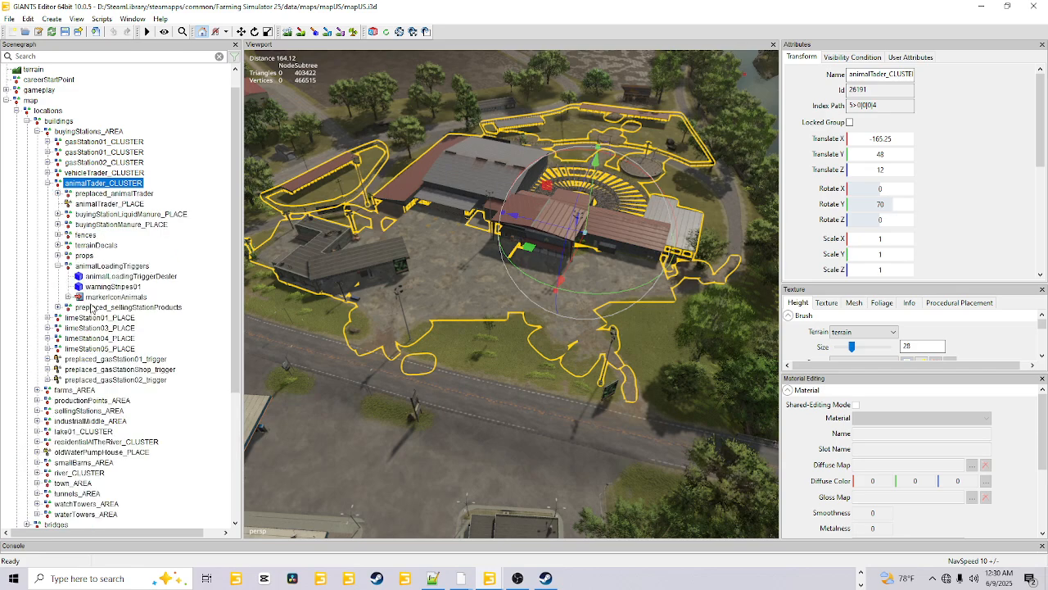
pyautogui.click(115, 267)
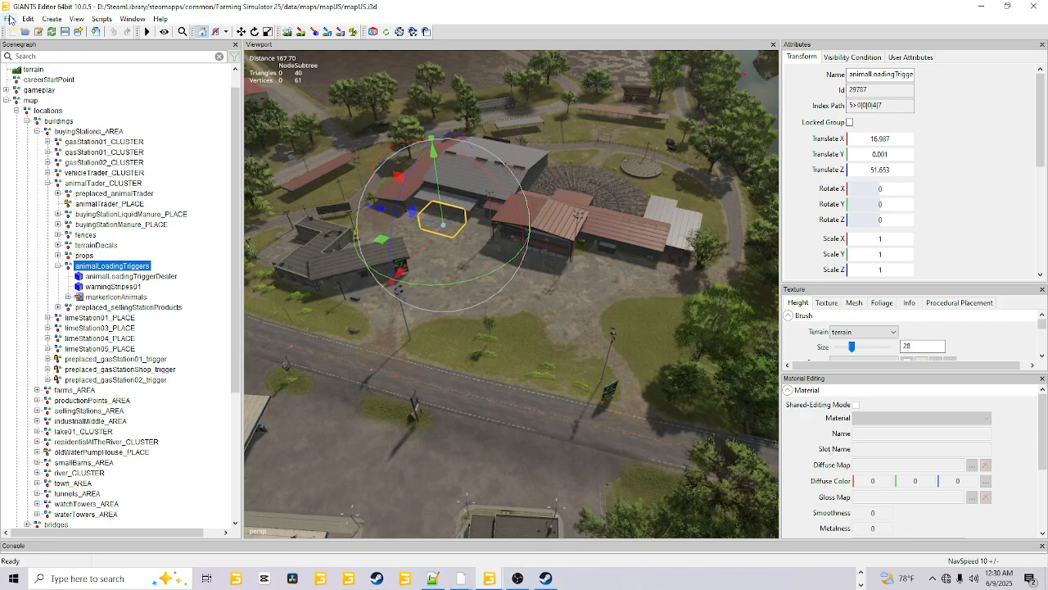
pyautogui.click(9, 18)
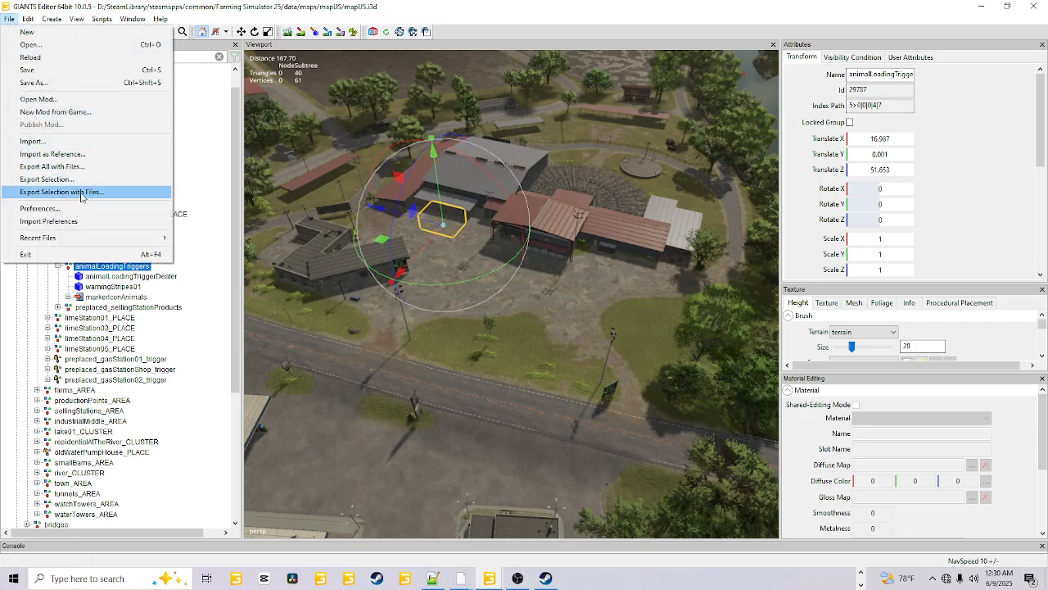
pyautogui.click(232, 170)
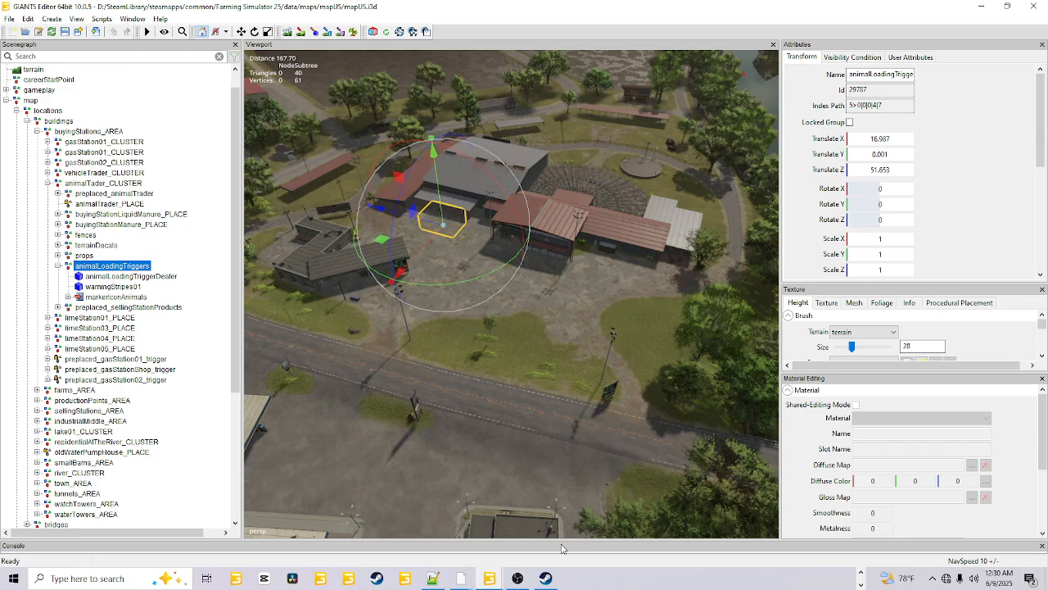
# Switch back to the custom map and place the imported animalTrader_CLUSTER at the existing trader site, about X -57, Y 63, Z -1584.
pyautogui.moveTo(489, 578)
pyautogui.click(418, 510)
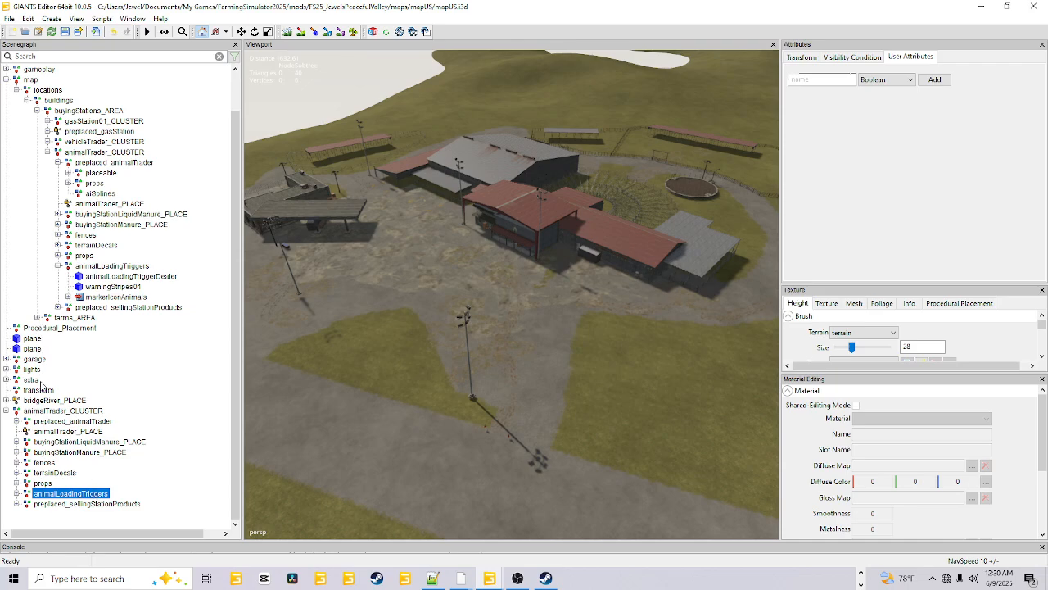
pyautogui.click(94, 412)
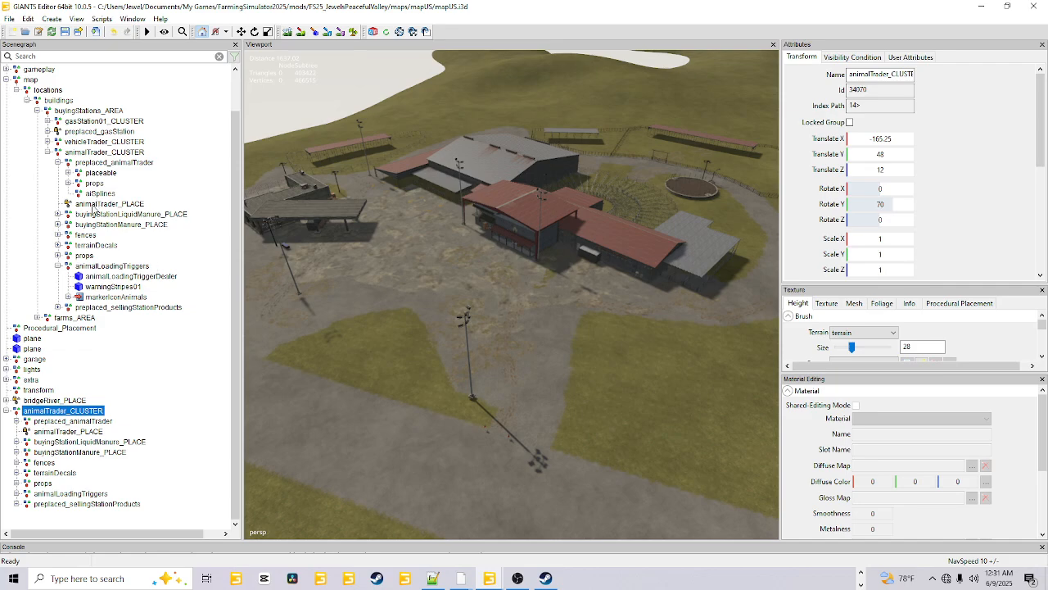
pyautogui.click(104, 152)
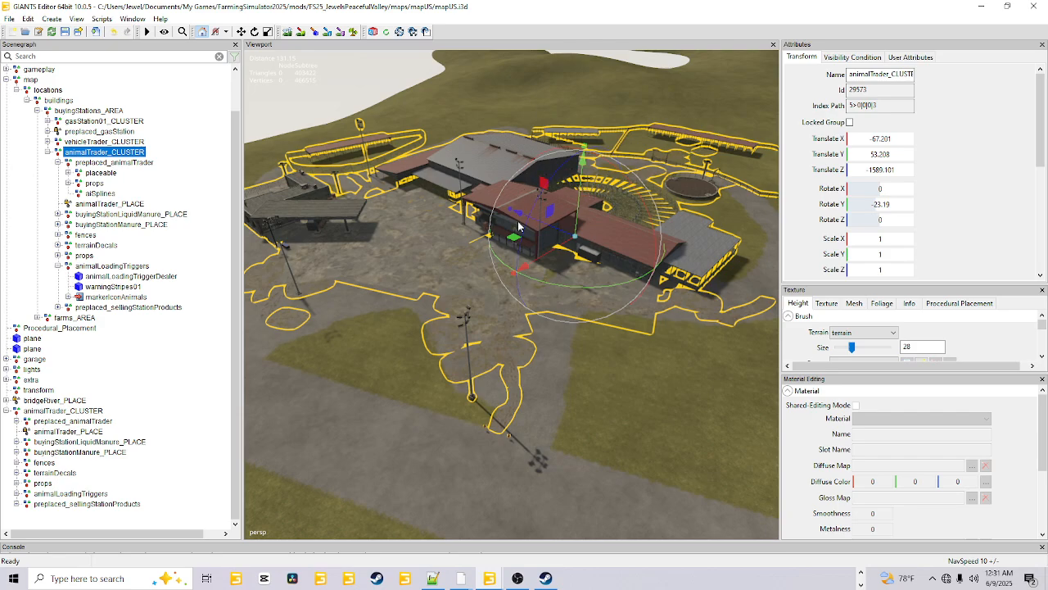
pyautogui.click(54, 513)
pyautogui.click(55, 504)
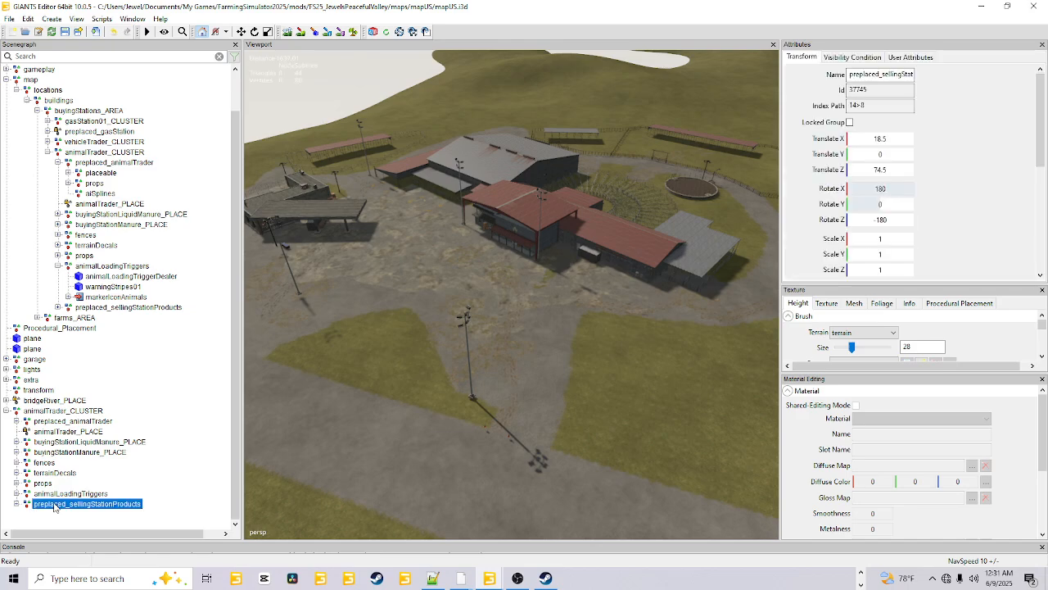
pyautogui.click(58, 411)
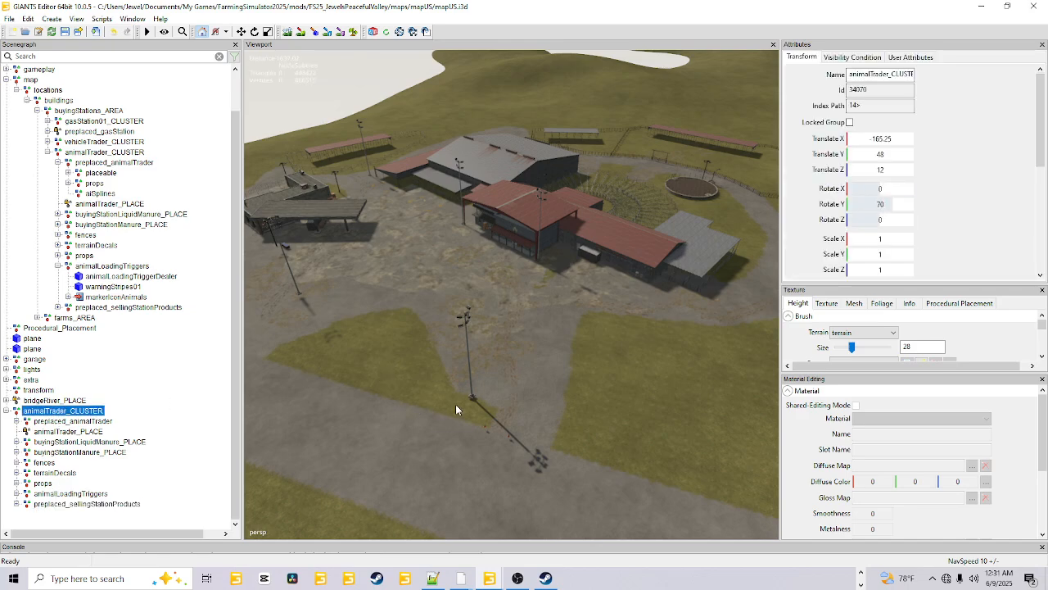
pyautogui.press('f')
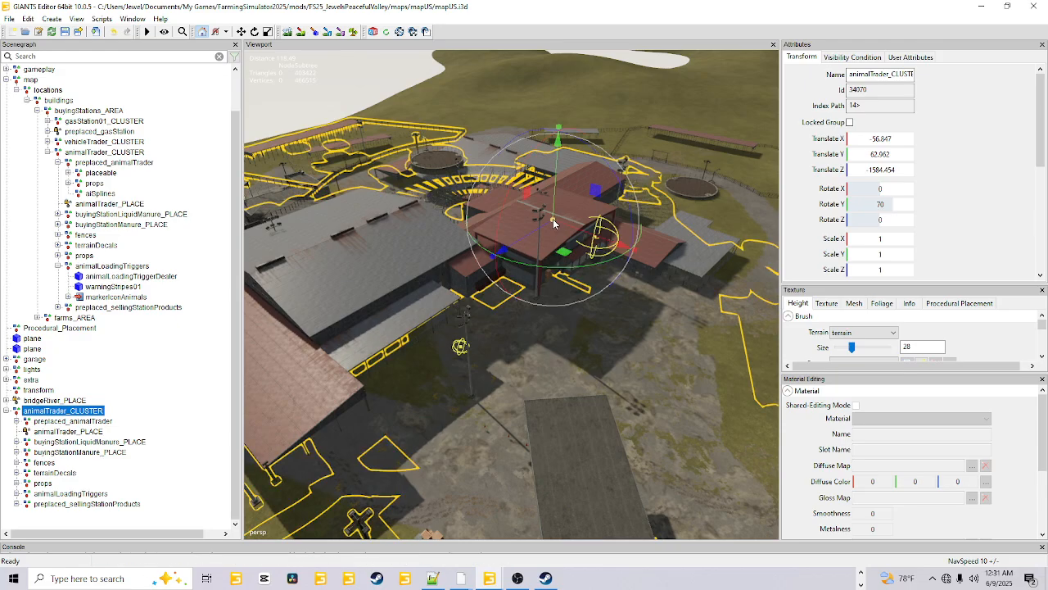
# Rotate the imported cluster to about -13.8° in Y and align it with the existing trader at about X -65.7, Y 57.3, Z -1586.6.
pyautogui.moveTo(580, 268); pyautogui.dragTo(392, 245)
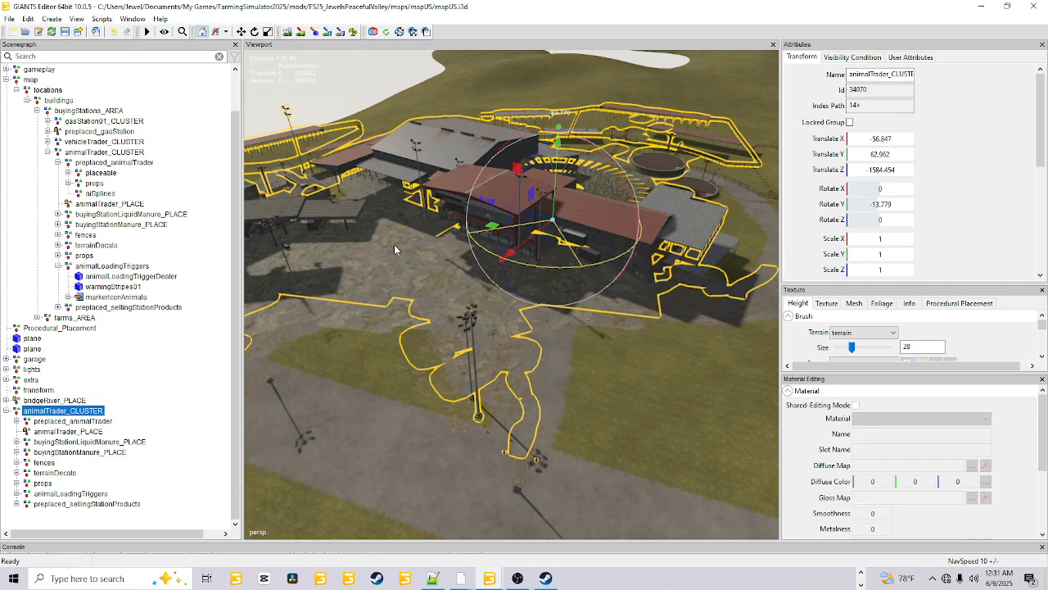
pyautogui.moveTo(517, 249); pyautogui.dragTo(546, 232)
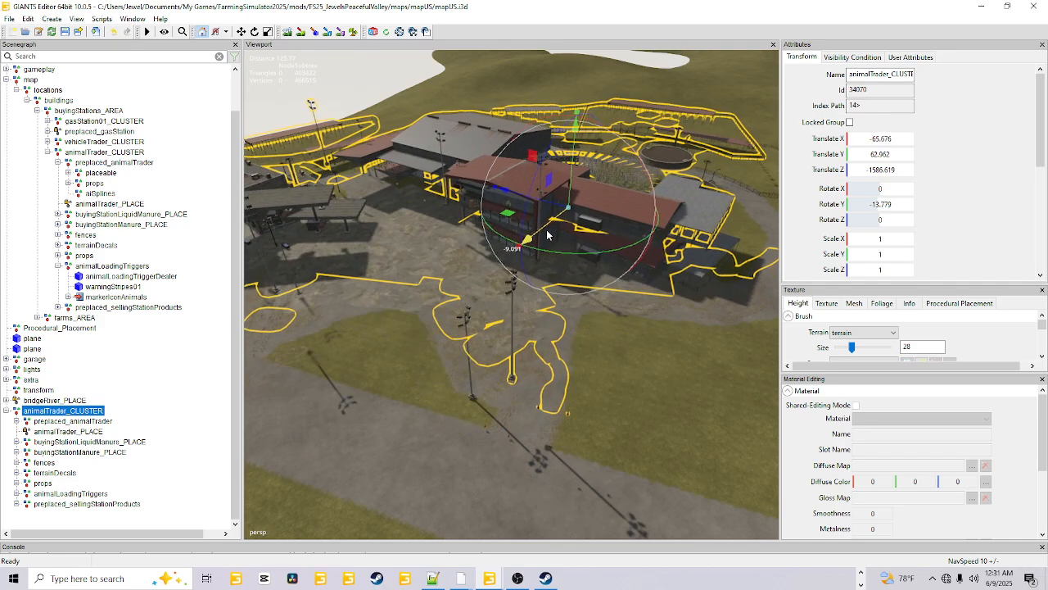
pyautogui.moveTo(570, 187); pyautogui.dragTo(530, 239)
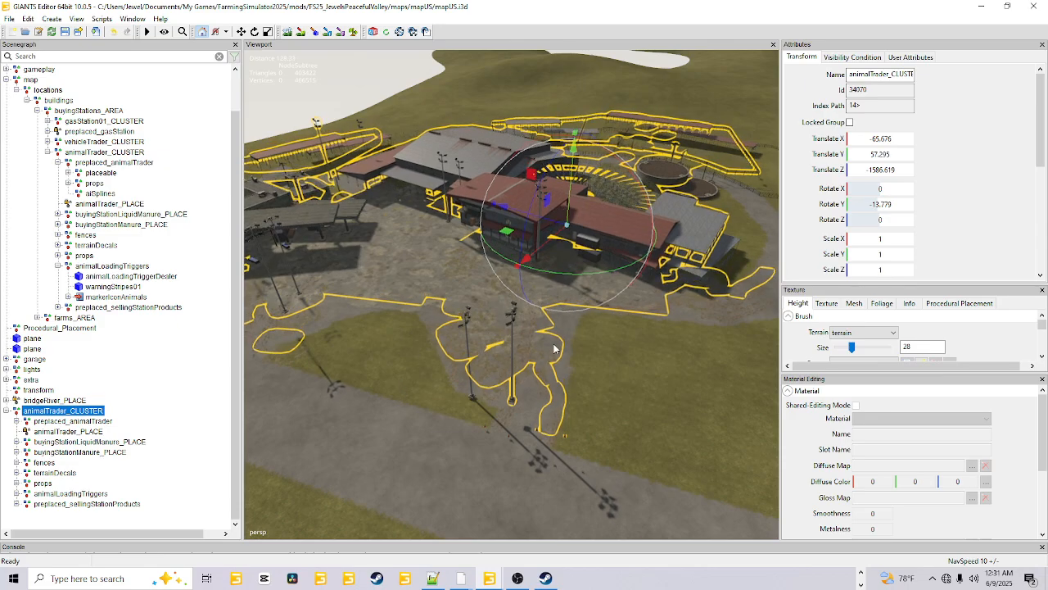
pyautogui.keyDown('alt'); pyautogui.moveTo(537, 438); pyautogui.dragTo(475, 213); pyautogui.keyUp('alt')
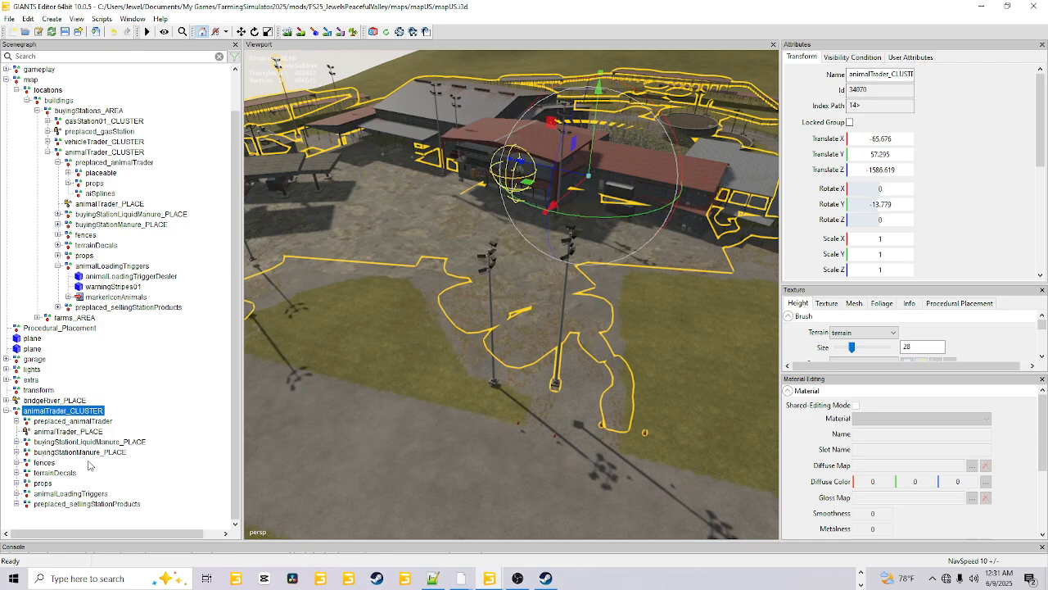
# Check the imported cluster's animalLoadingTriggers placement and the user attributes of its preplaced_animalTrader group.
pyautogui.click(69, 495)
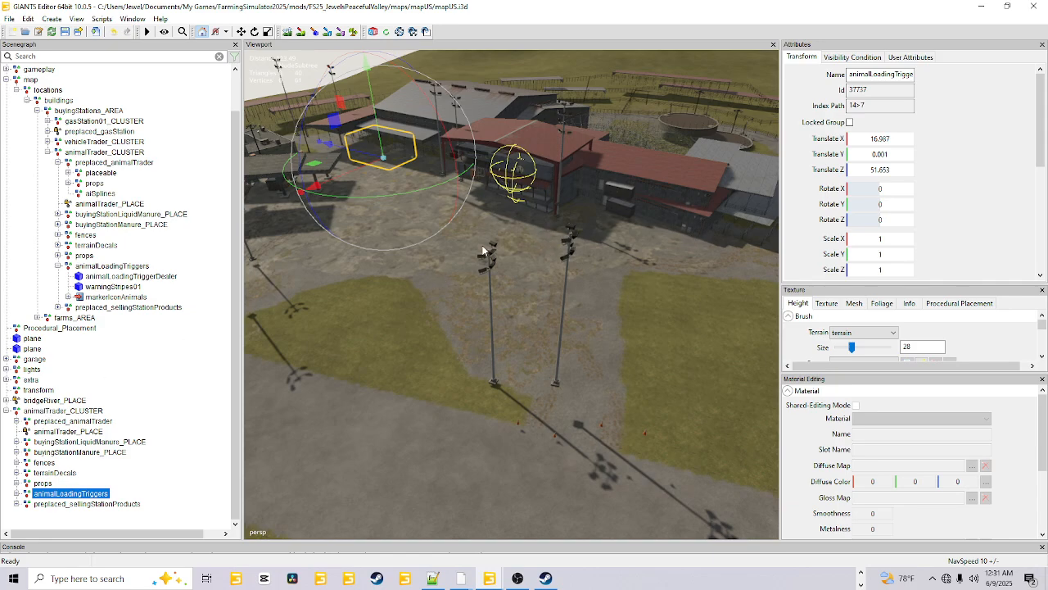
pyautogui.click(67, 411)
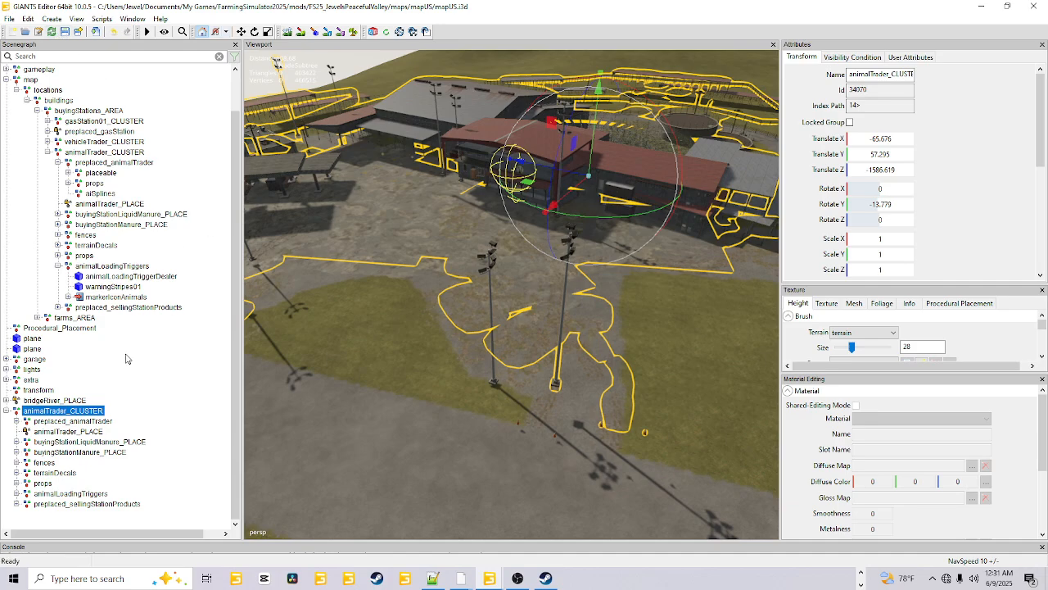
pyautogui.click(74, 421)
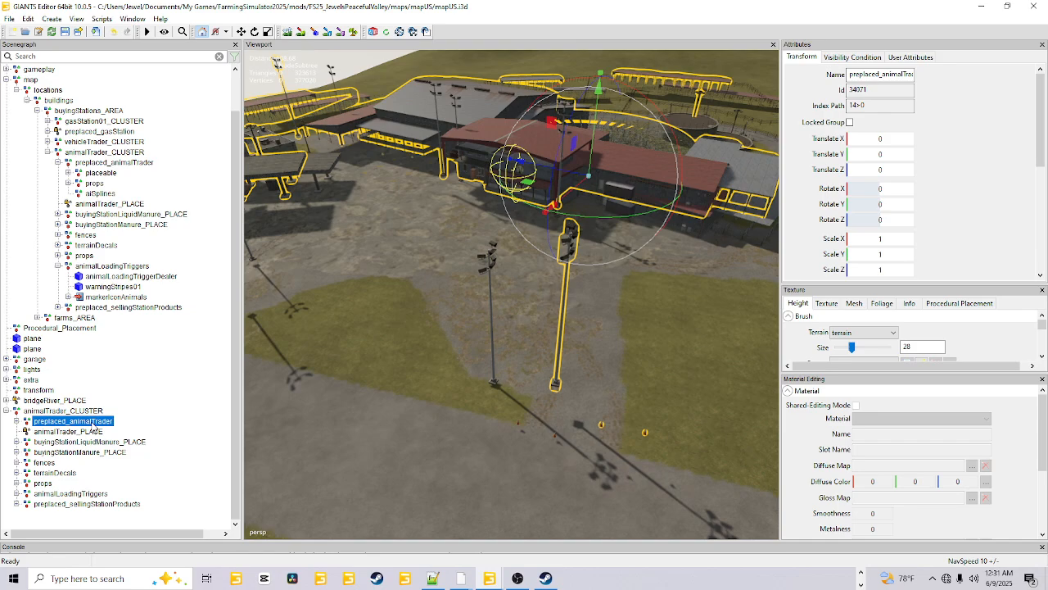
pyautogui.click(913, 57)
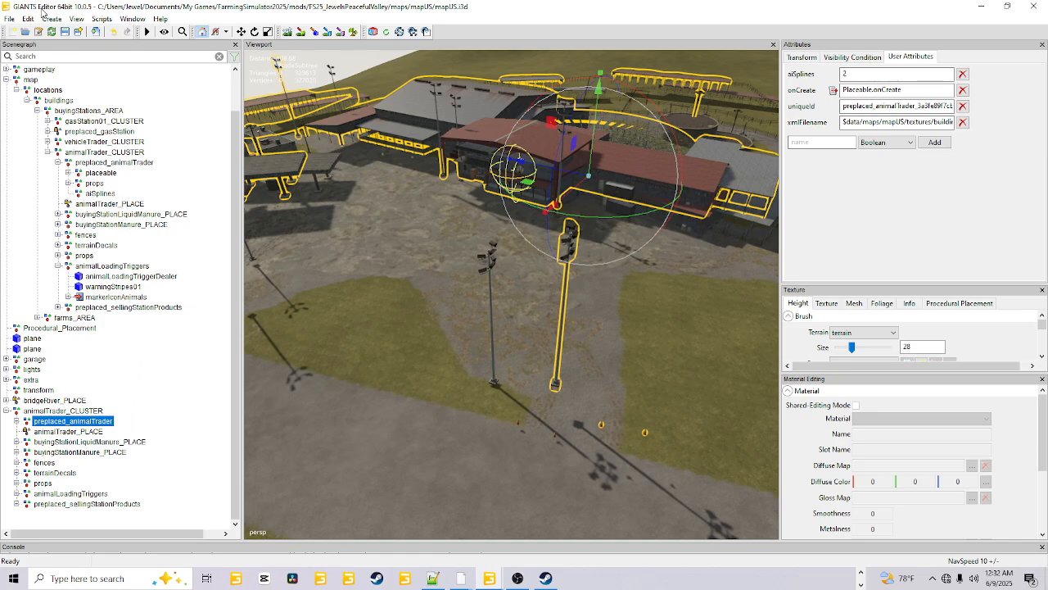
# Open the Placeable Toolkit from the shared map scripts with preplaced_animalTrader selected.
pyautogui.click(101, 18)
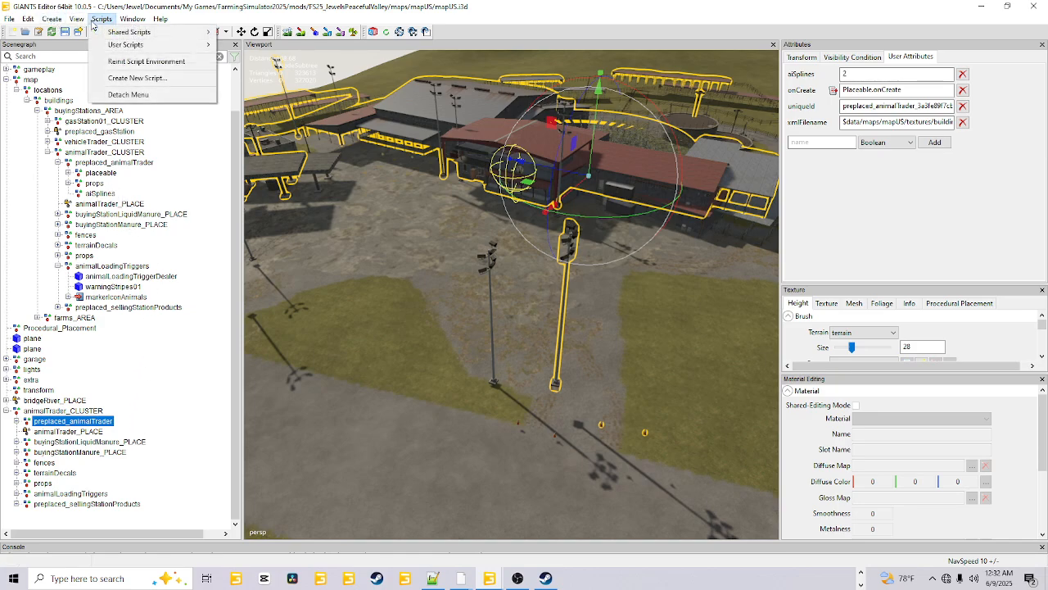
pyautogui.moveTo(127, 33)
pyautogui.moveTo(246, 44)
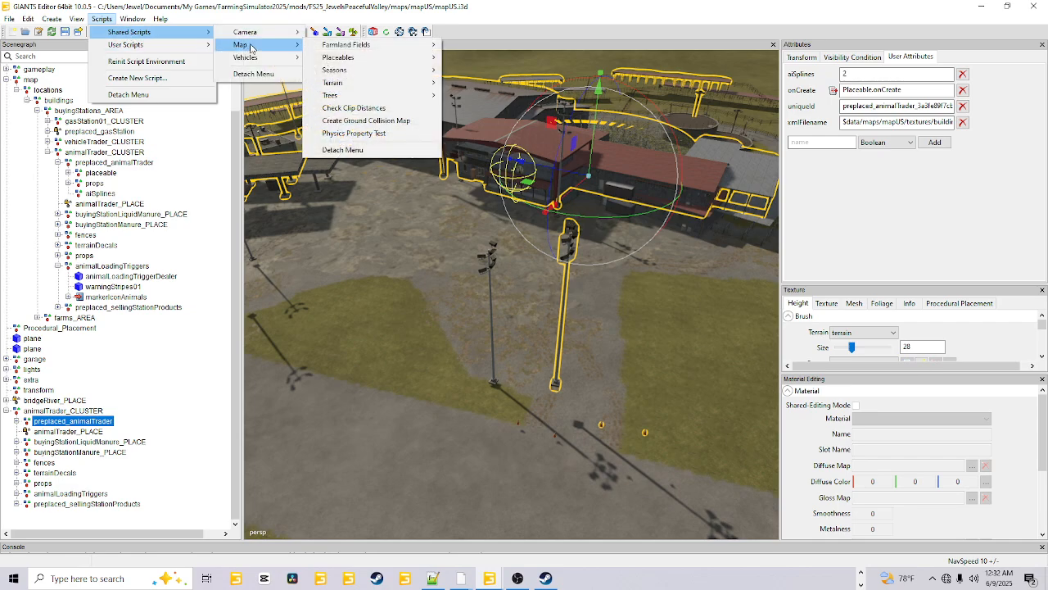
pyautogui.moveTo(397, 59)
pyautogui.click(483, 57)
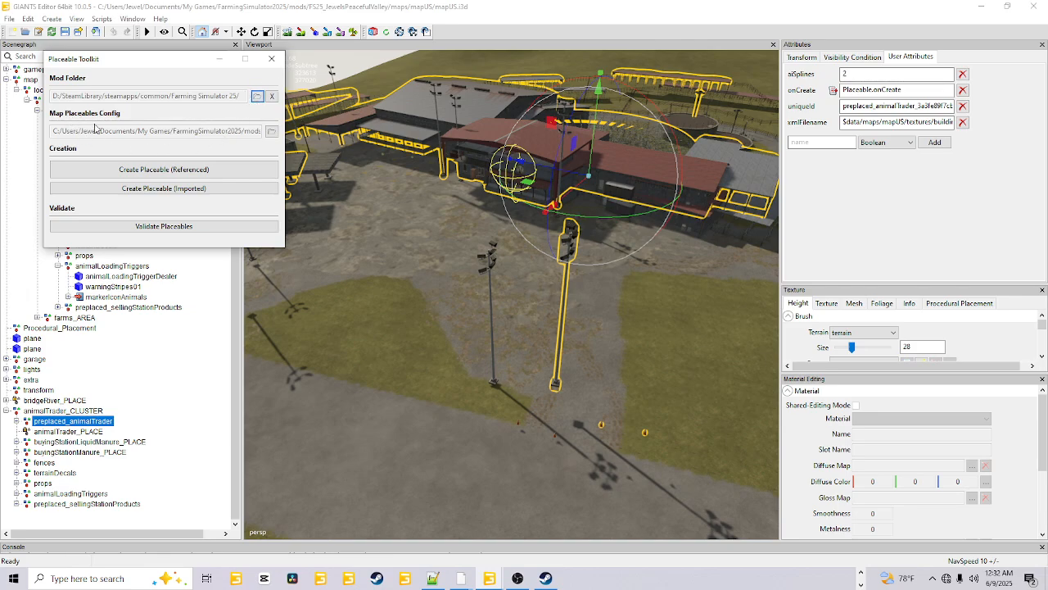
# Set the Map Placeables Config to the placeables XML in the FS25_JewelsPeacefulValley mod's maps/mapUS/config folder.
pyautogui.click(271, 132)
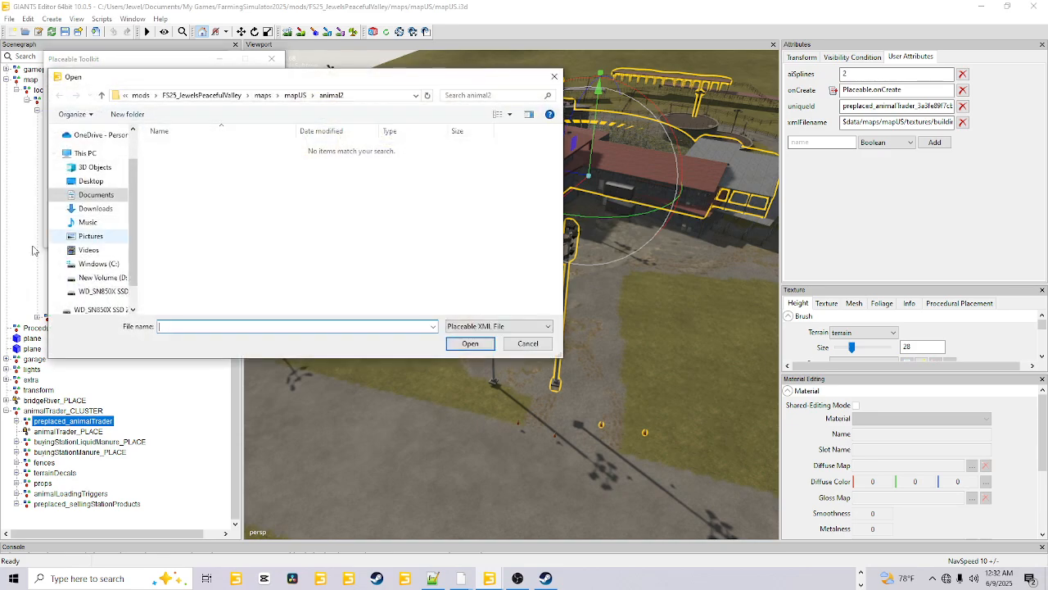
pyautogui.click(94, 195)
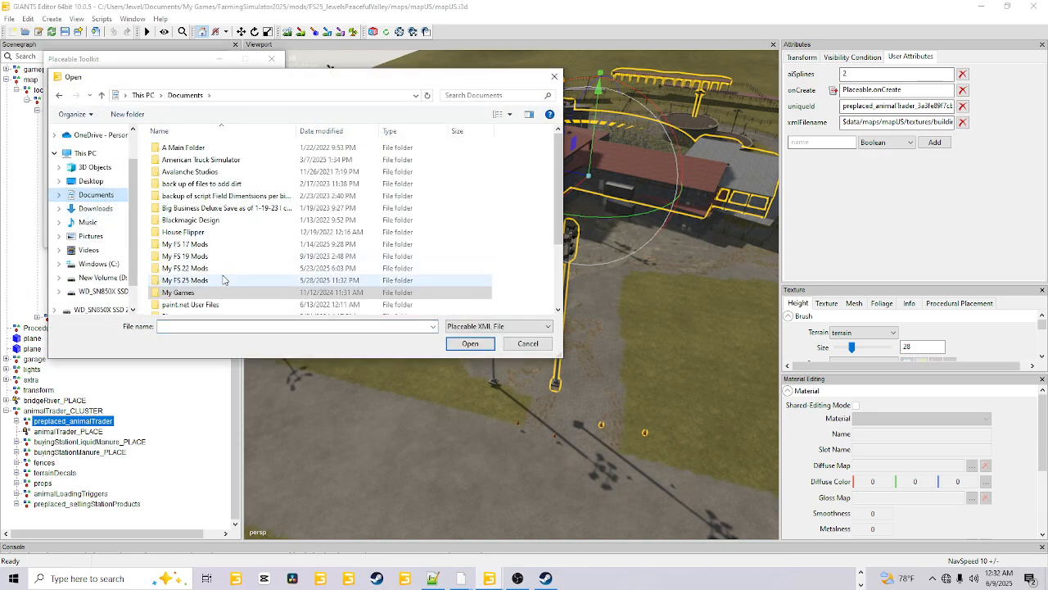
pyautogui.doubleClick(204, 293)
pyautogui.click(239, 226)
pyautogui.doubleClick(237, 221)
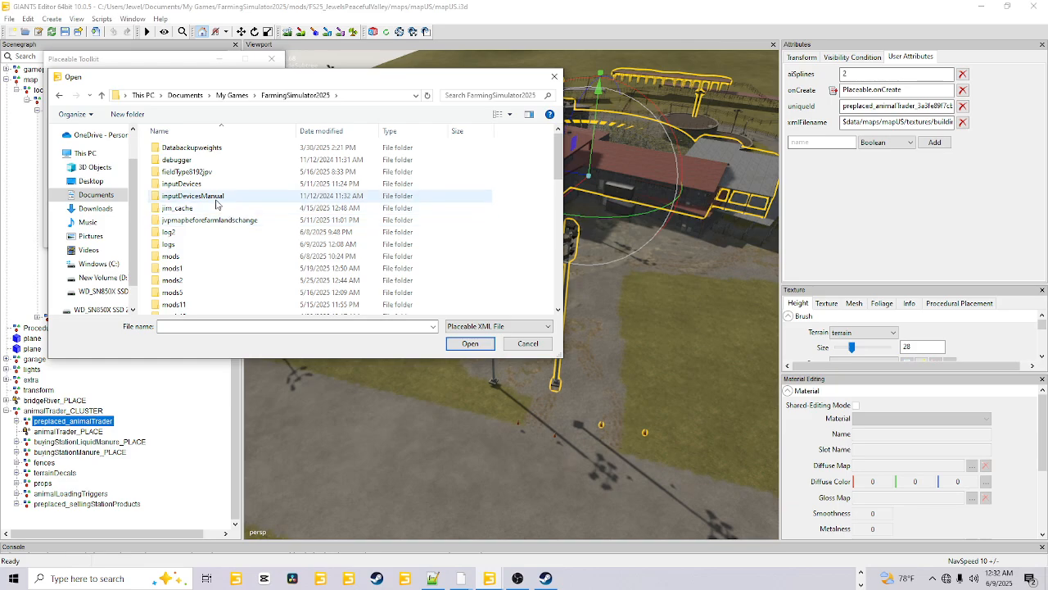
pyautogui.doubleClick(199, 256)
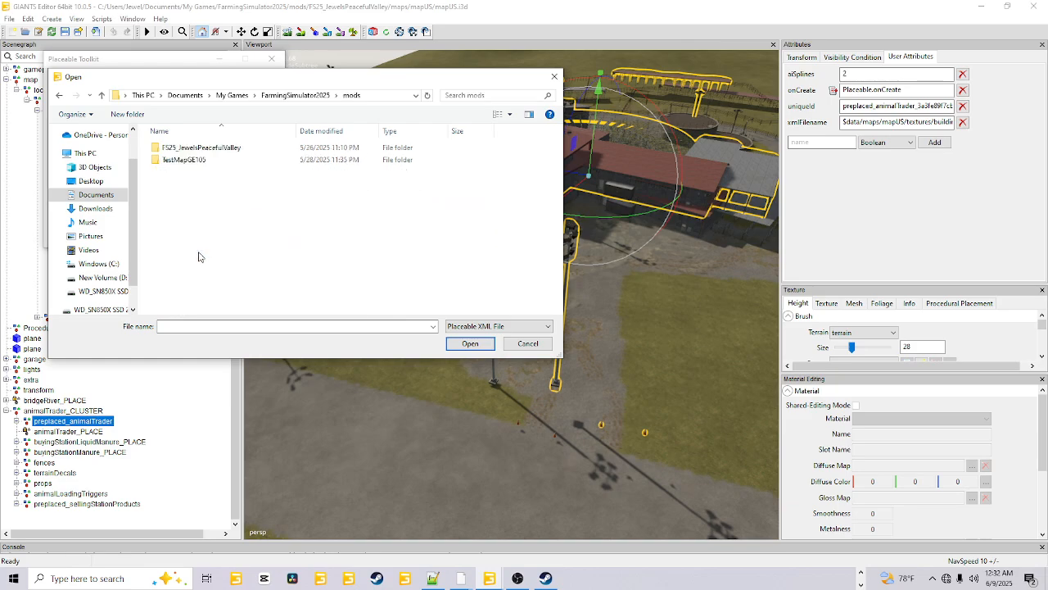
pyautogui.doubleClick(209, 148)
pyautogui.doubleClick(188, 157)
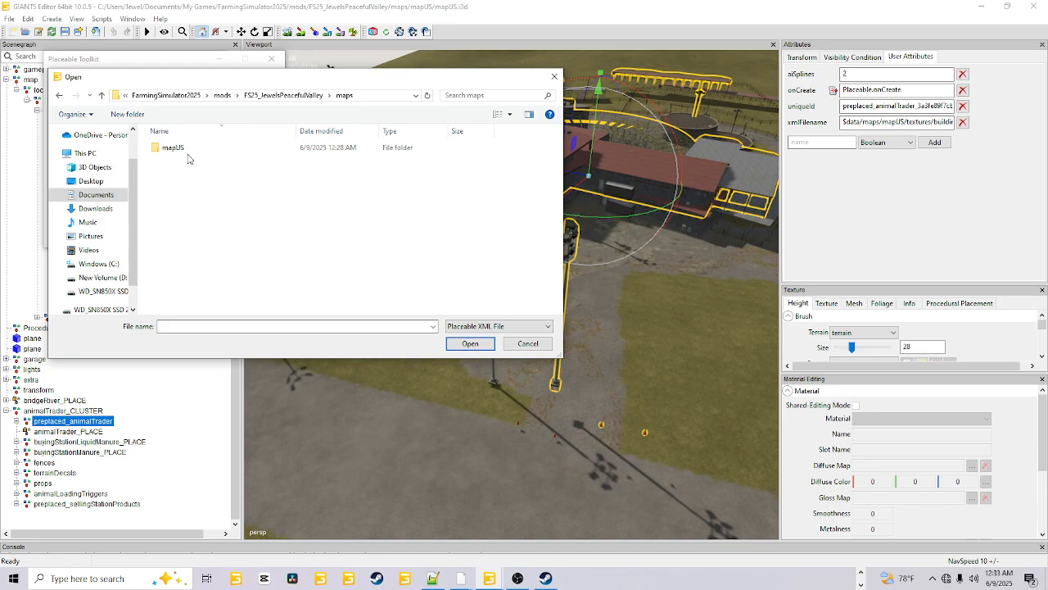
pyautogui.doubleClick(194, 149)
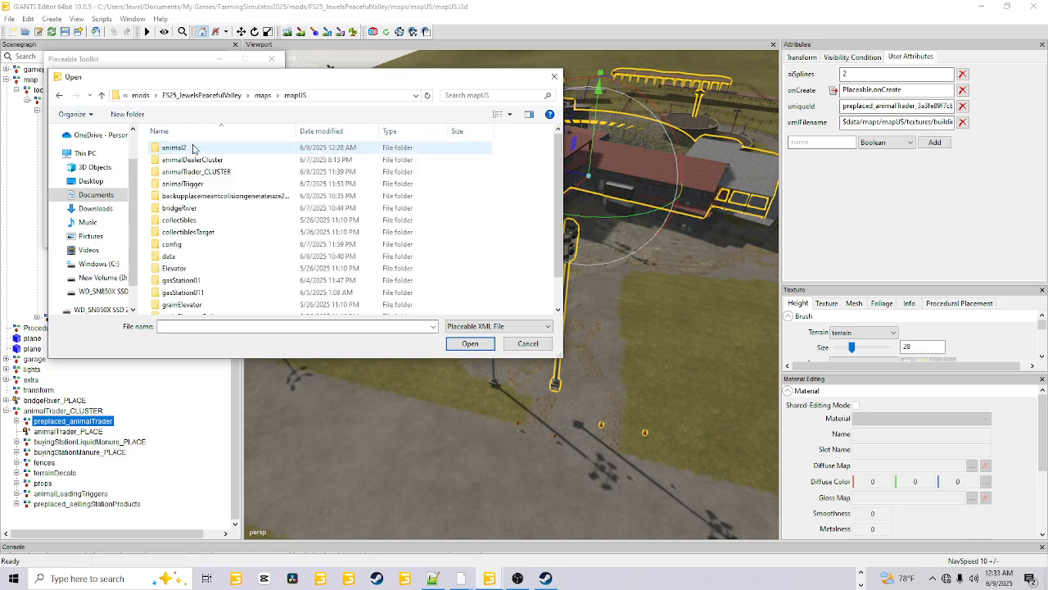
pyautogui.doubleClick(172, 244)
pyautogui.click(179, 195)
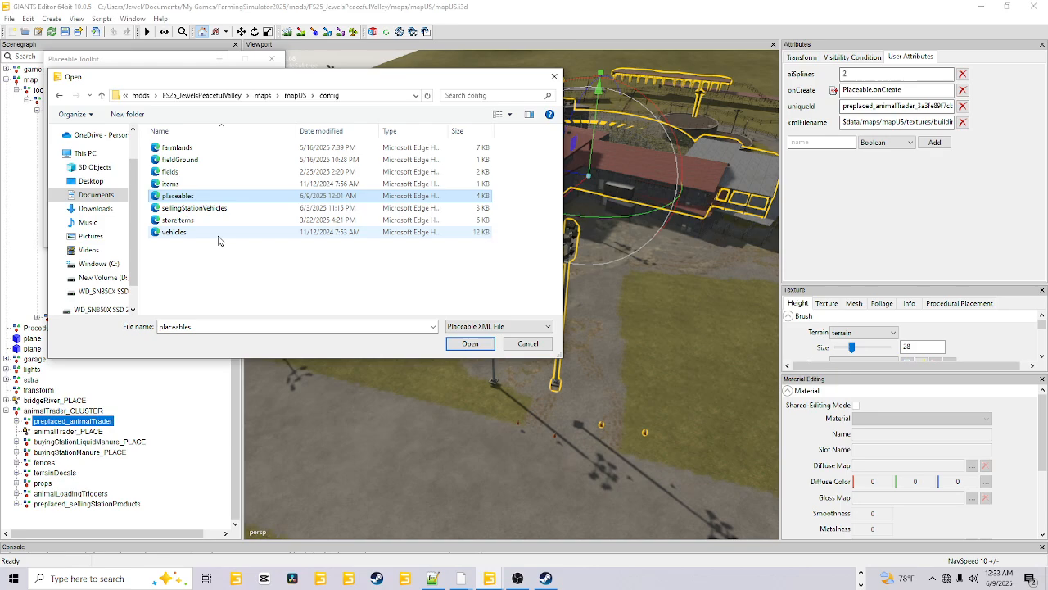
pyautogui.click(464, 343)
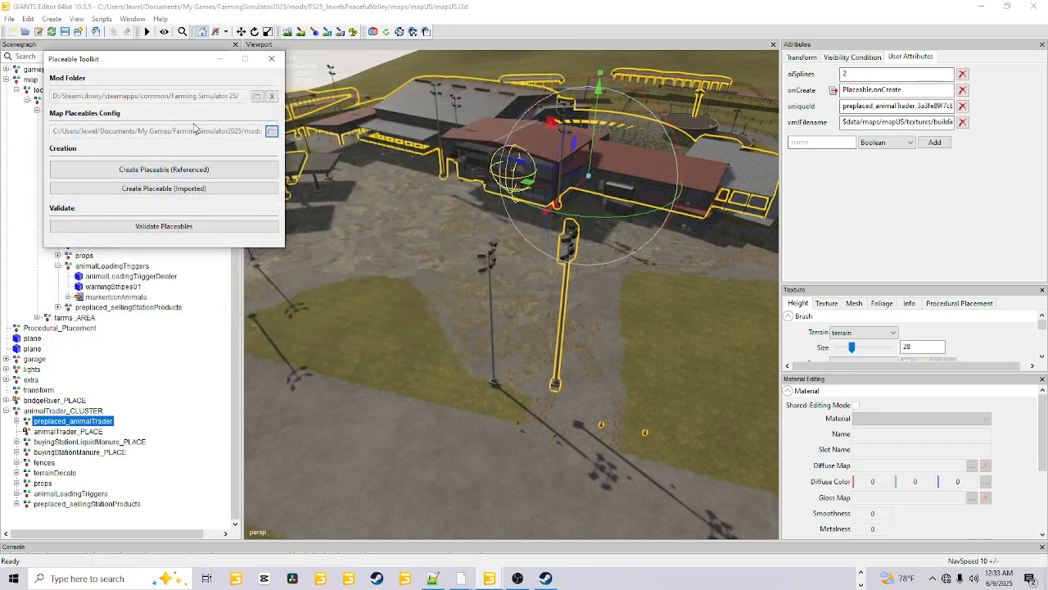
# Create a referenced placeable under preplaced_animalTrader from the base game's animalTrader XML in data/maps/mapUS/textures/buildings/animalTrader.
pyautogui.click(208, 169)
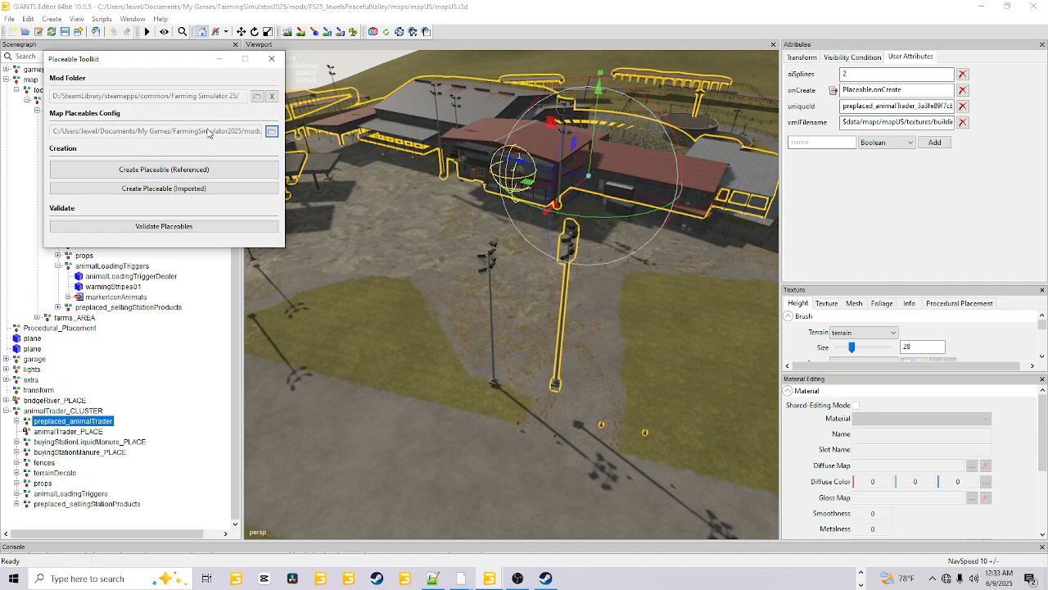
pyautogui.click(164, 170)
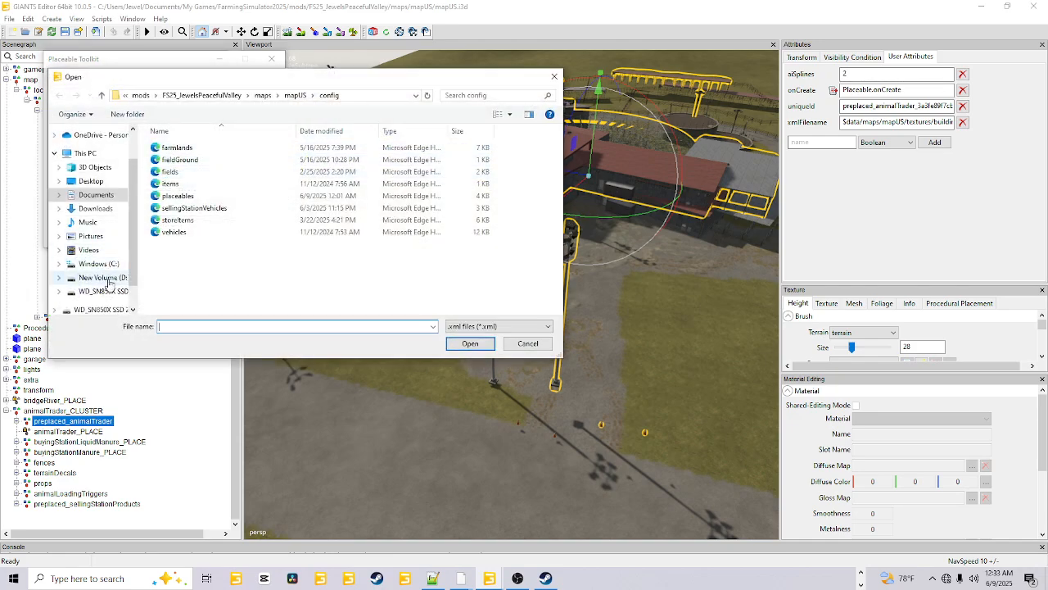
pyautogui.click(105, 278)
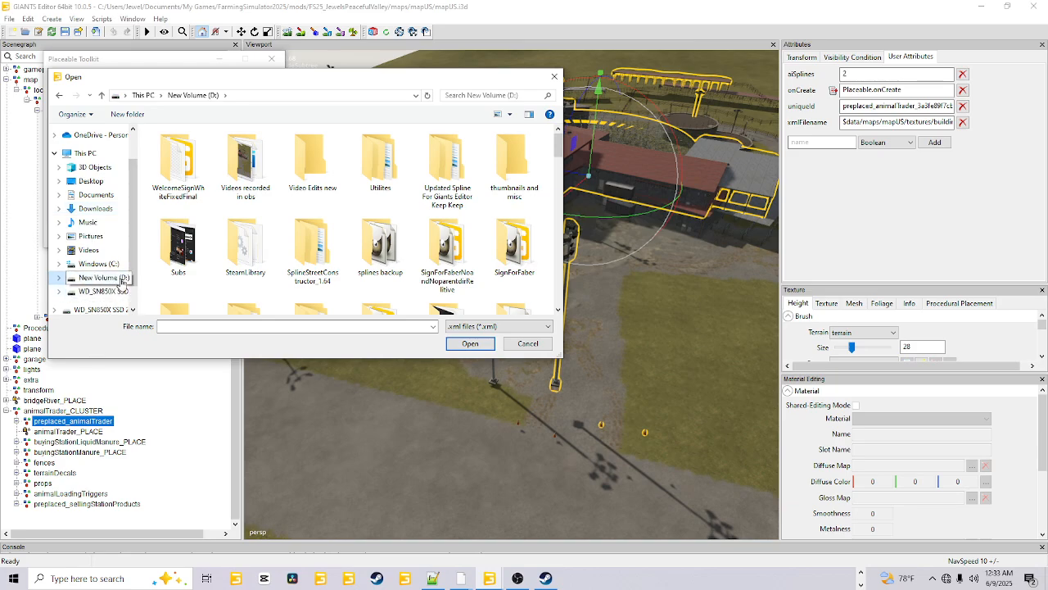
pyautogui.click(243, 246)
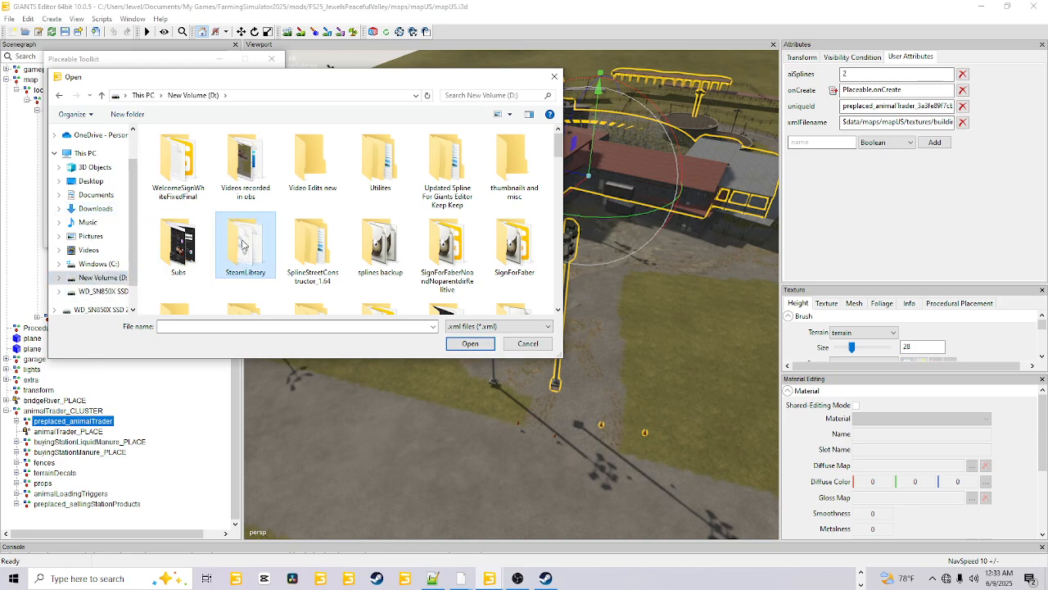
pyautogui.doubleClick(260, 241)
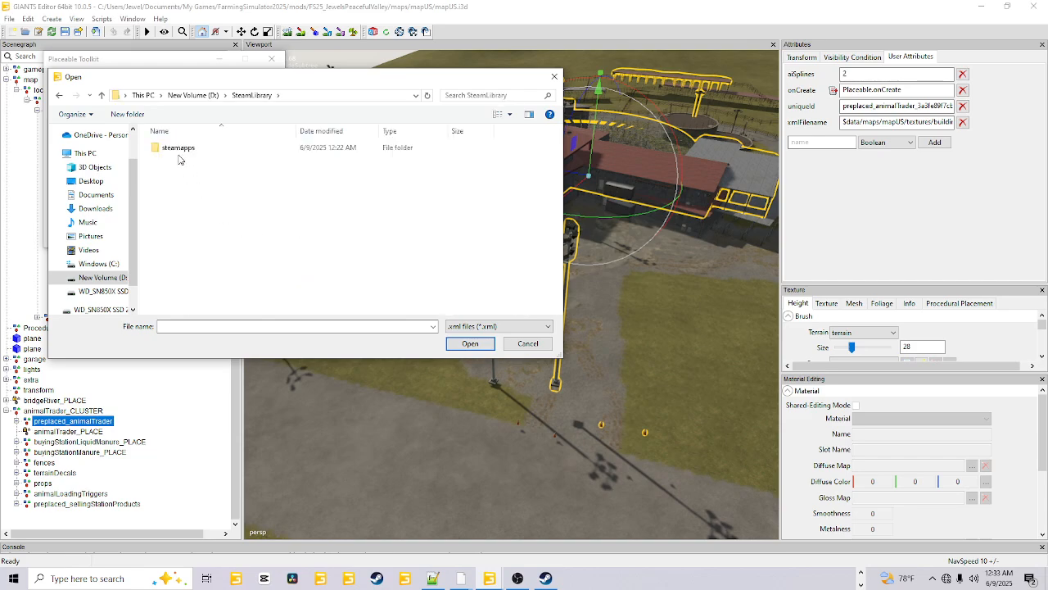
pyautogui.doubleClick(181, 150)
pyautogui.doubleClick(200, 150)
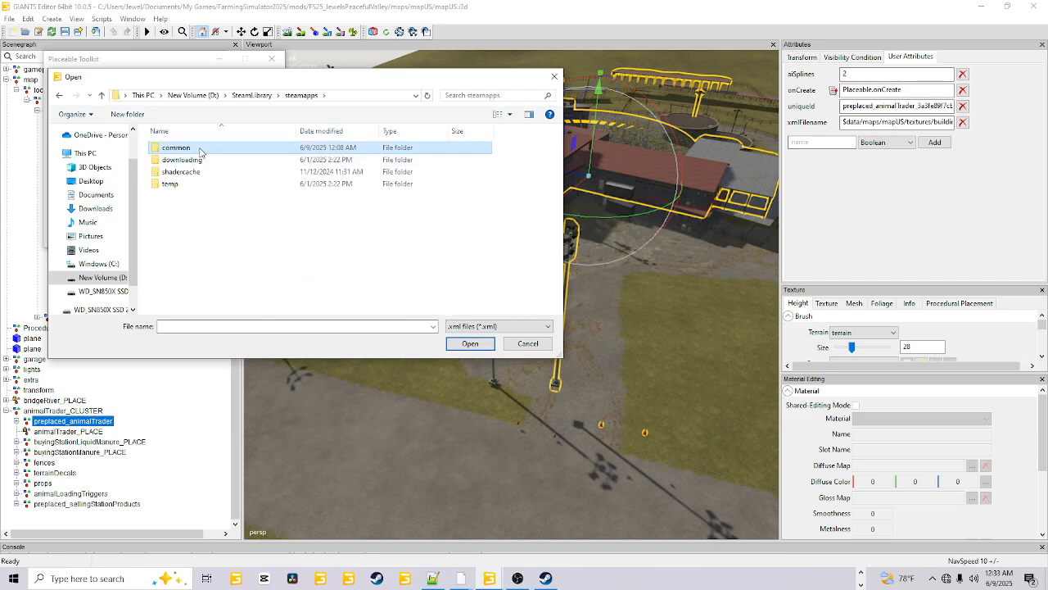
pyautogui.doubleClick(233, 270)
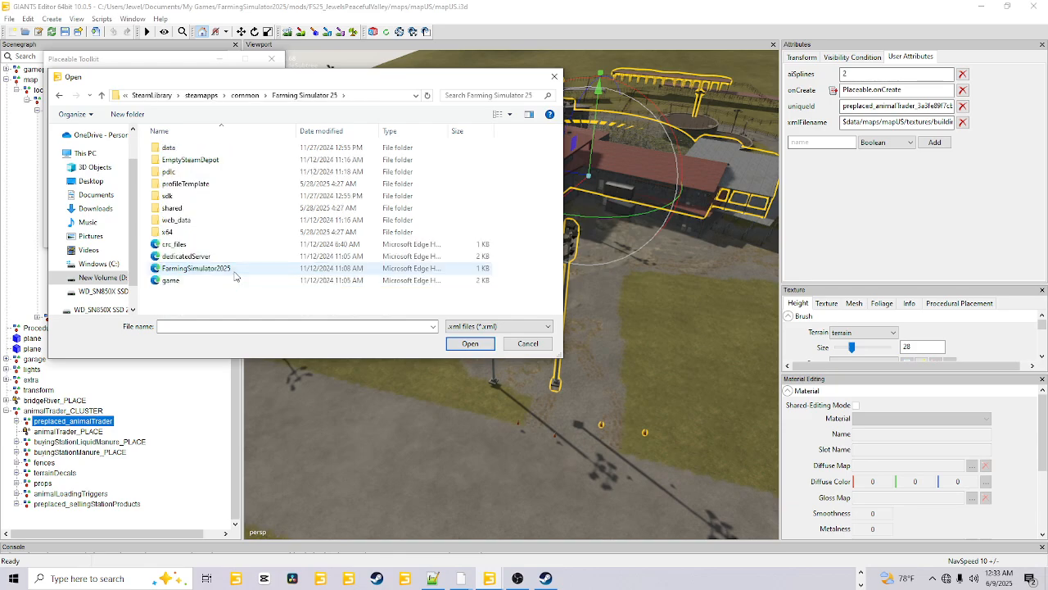
pyautogui.doubleClick(206, 154)
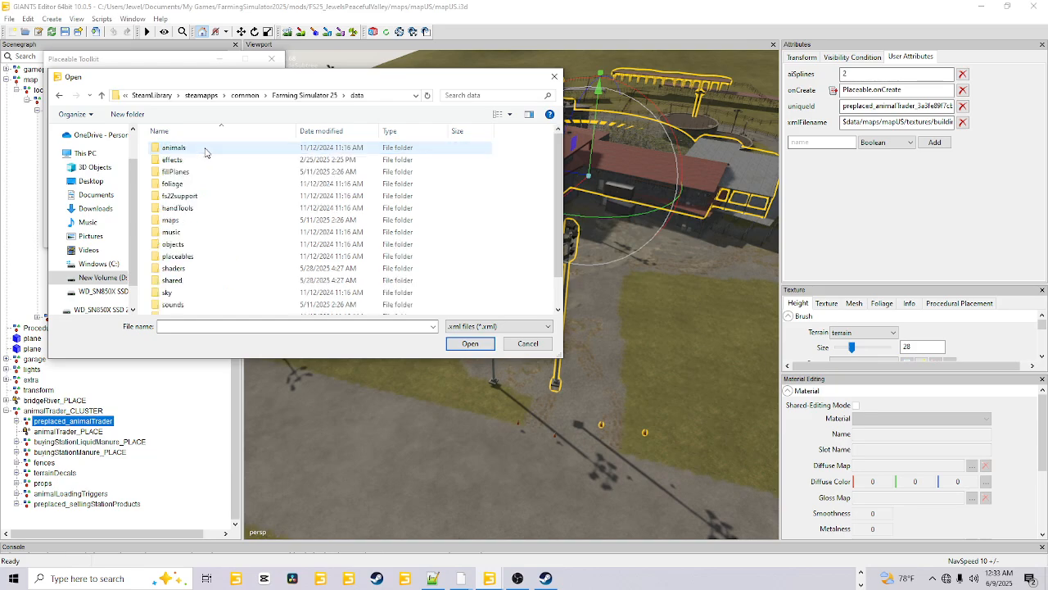
pyautogui.doubleClick(195, 223)
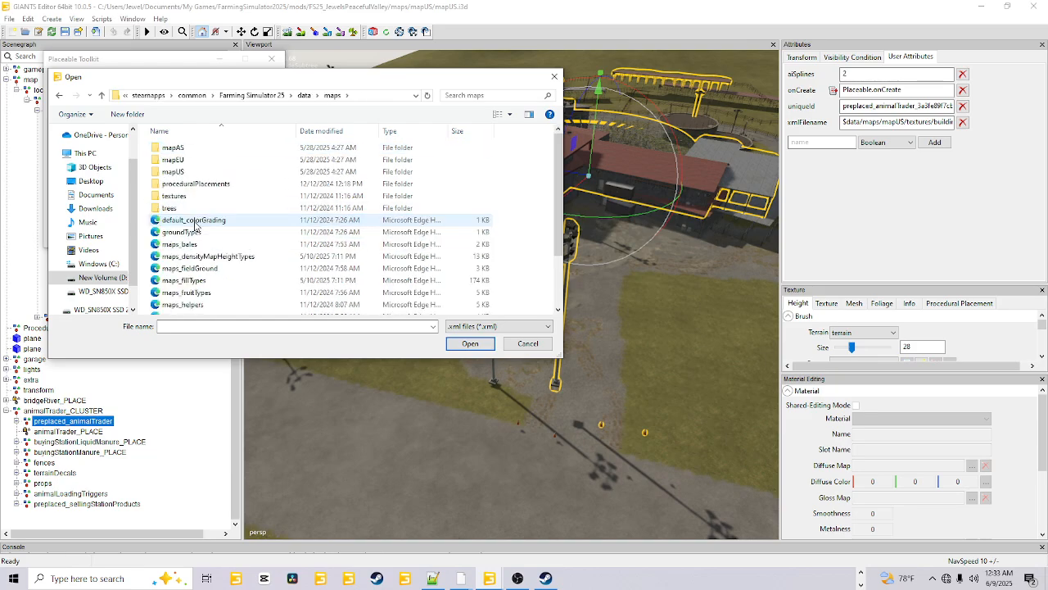
pyautogui.doubleClick(197, 172)
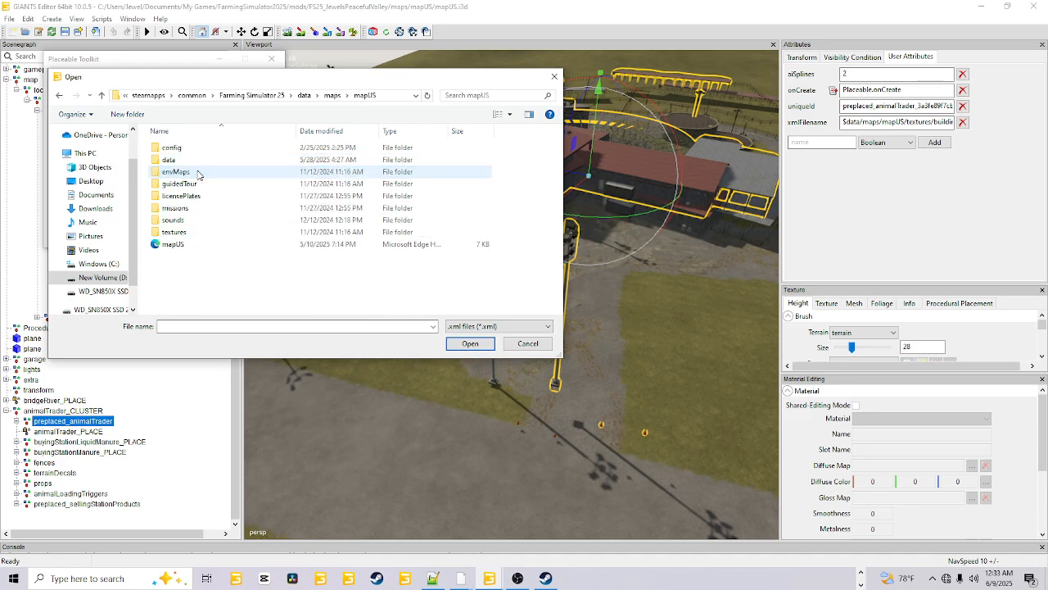
pyautogui.doubleClick(194, 232)
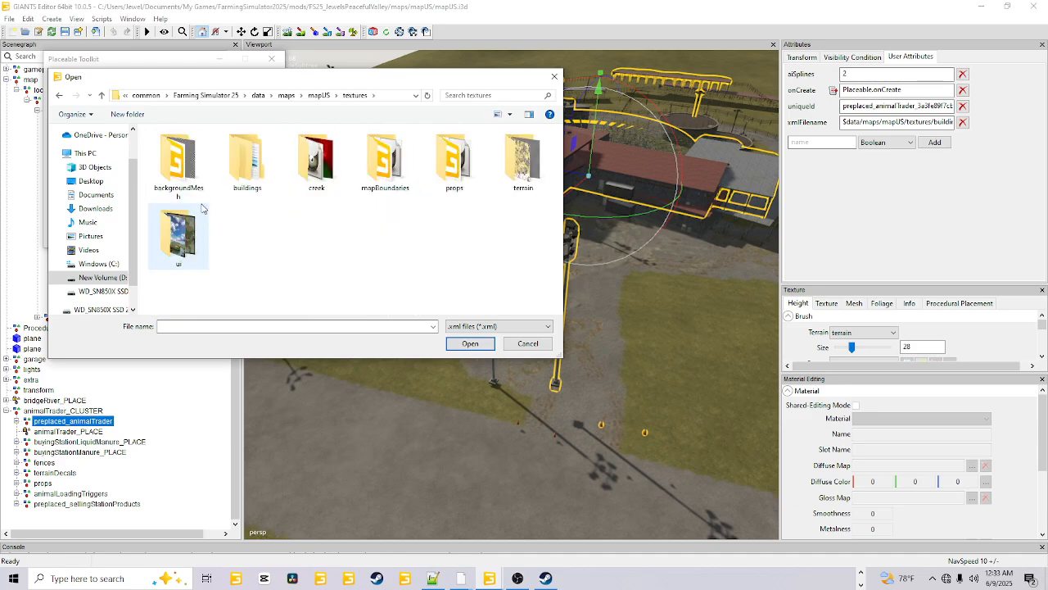
pyautogui.doubleClick(238, 179)
pyautogui.doubleClick(206, 149)
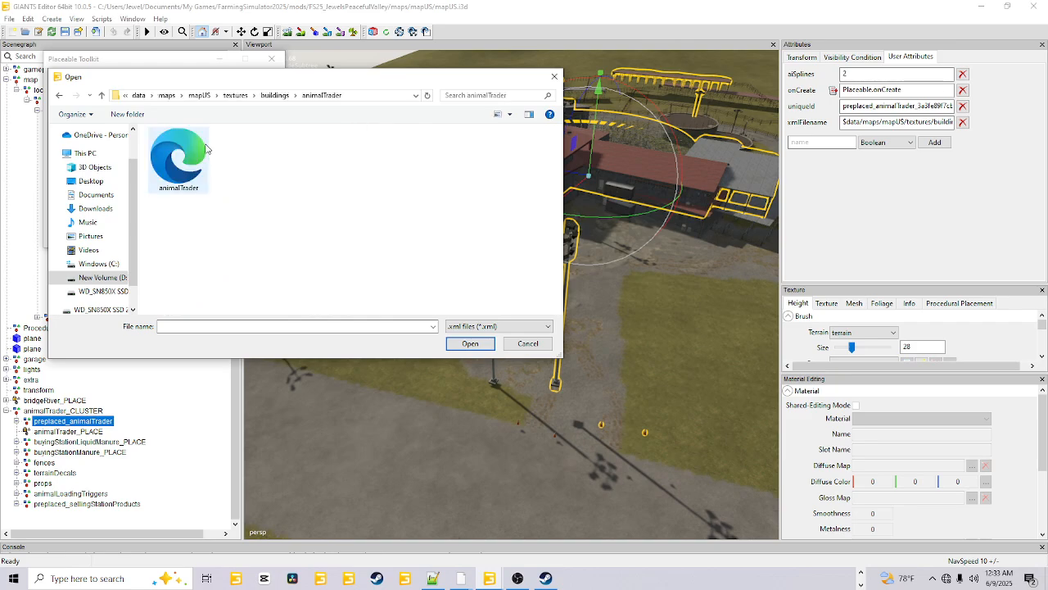
pyautogui.click(190, 168)
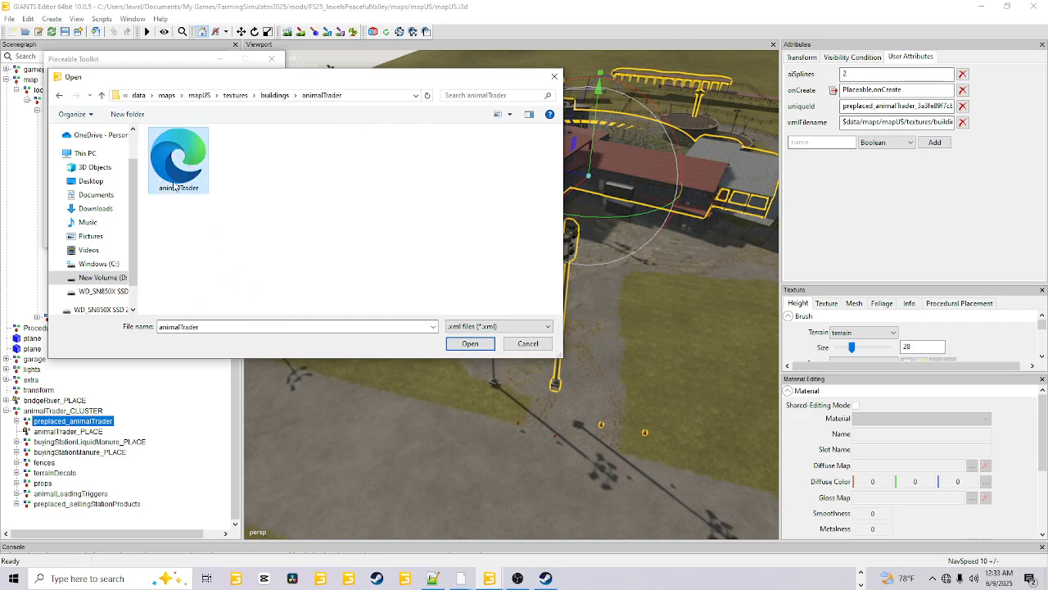
pyautogui.click(470, 343)
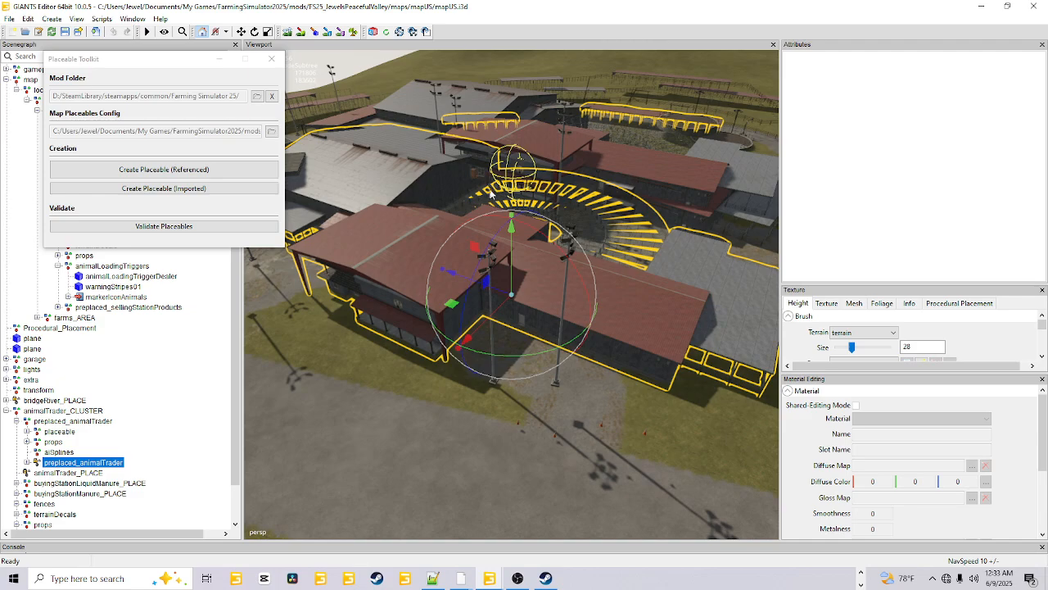
# Close the Placeable Toolkit and save the unsaved preplaced placeables to the mod's config/placeables.xml.
pyautogui.scroll(-1, 182, 407)
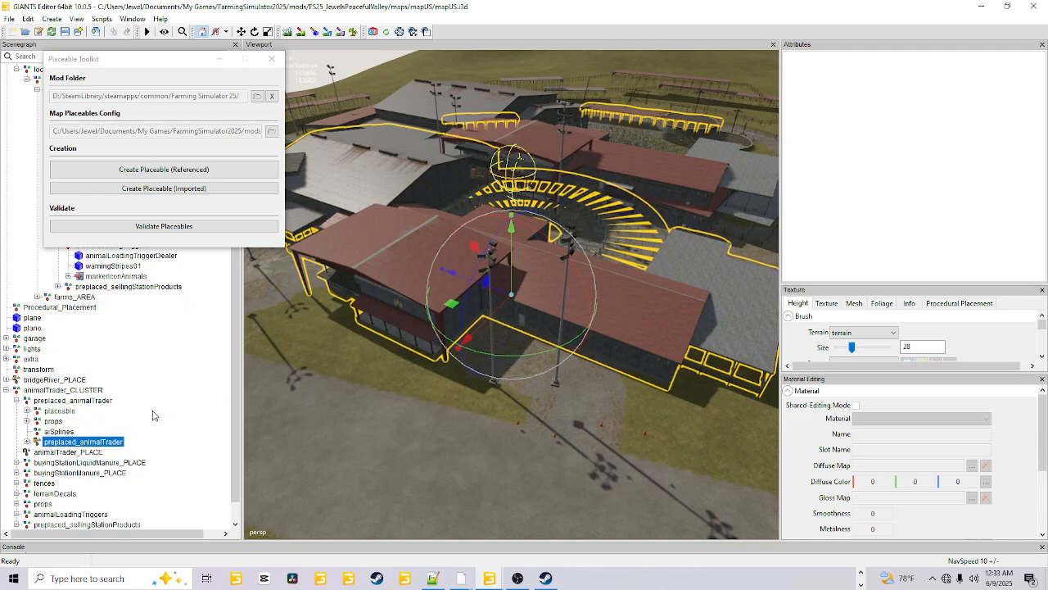
pyautogui.click(271, 61)
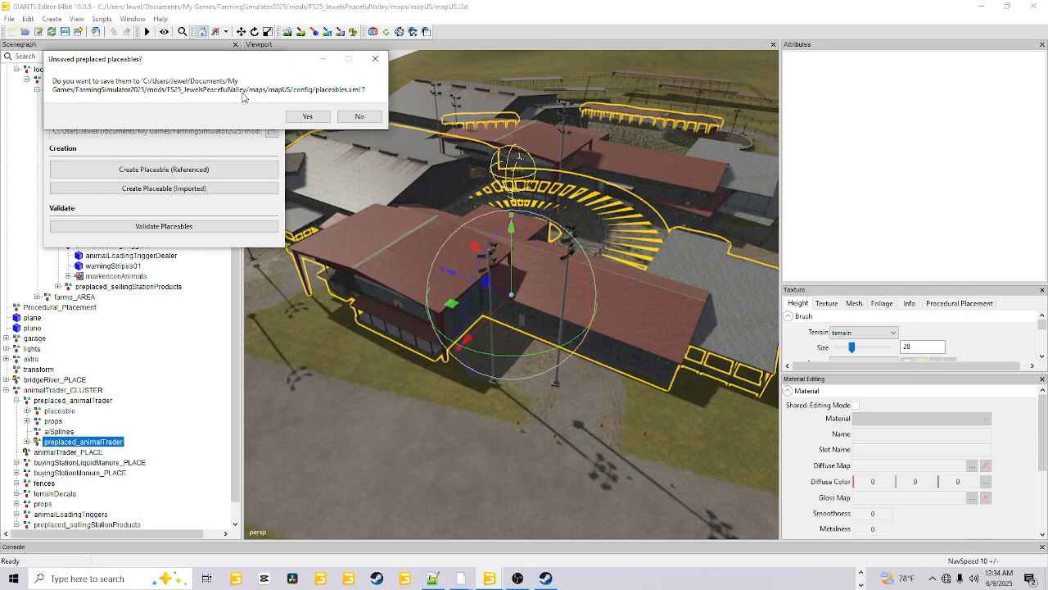
pyautogui.click(307, 117)
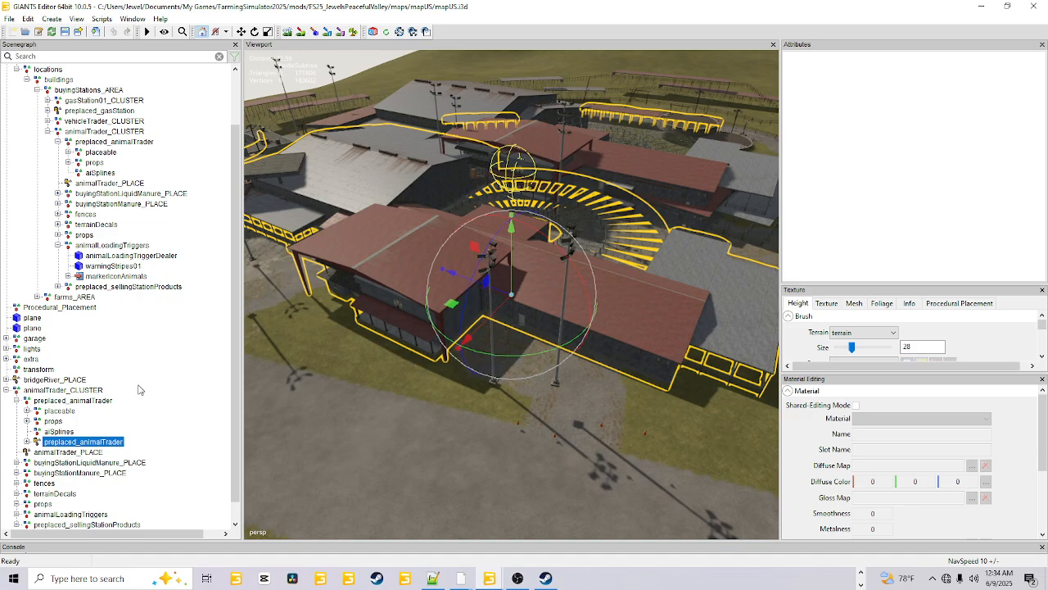
# Copy the hash portion of the uniqueId user attribute from the nested preplaced_animalTrader in the imported cluster.
pyautogui.scroll(-2, 132, 402)
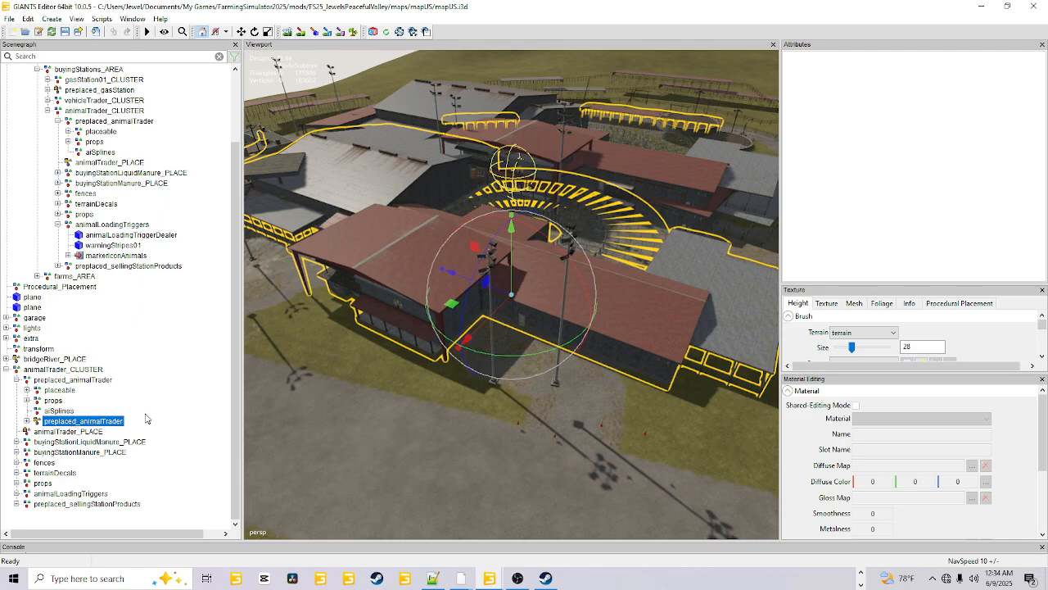
pyautogui.click(56, 370)
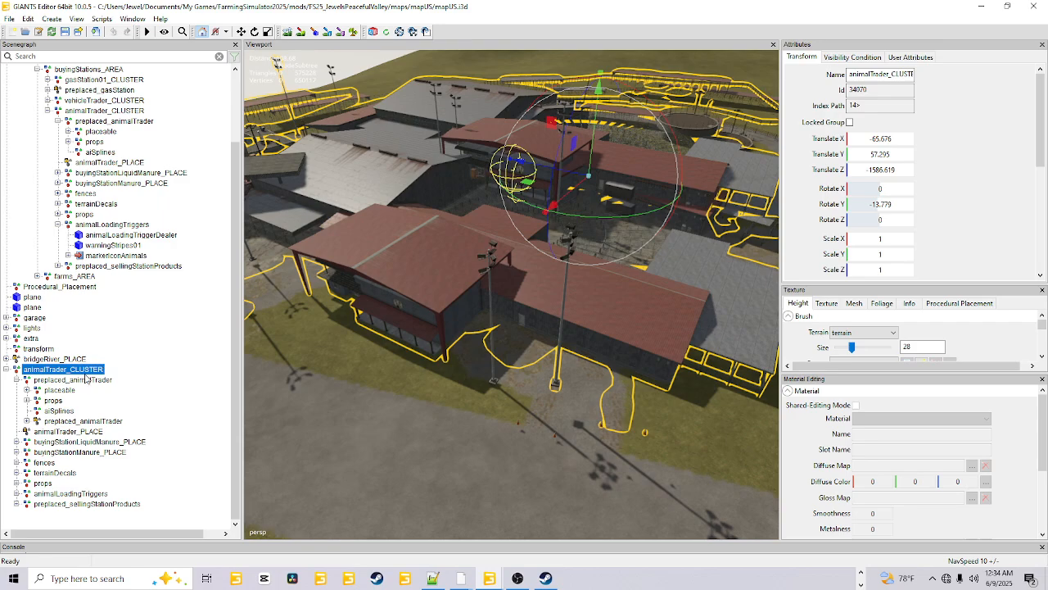
pyautogui.click(90, 421)
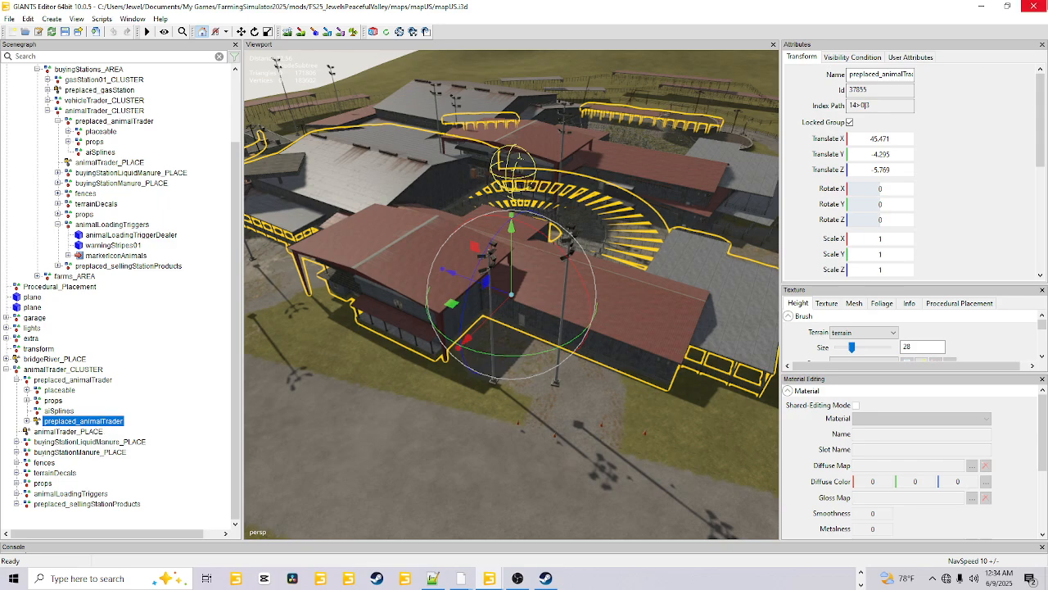
pyautogui.click(904, 59)
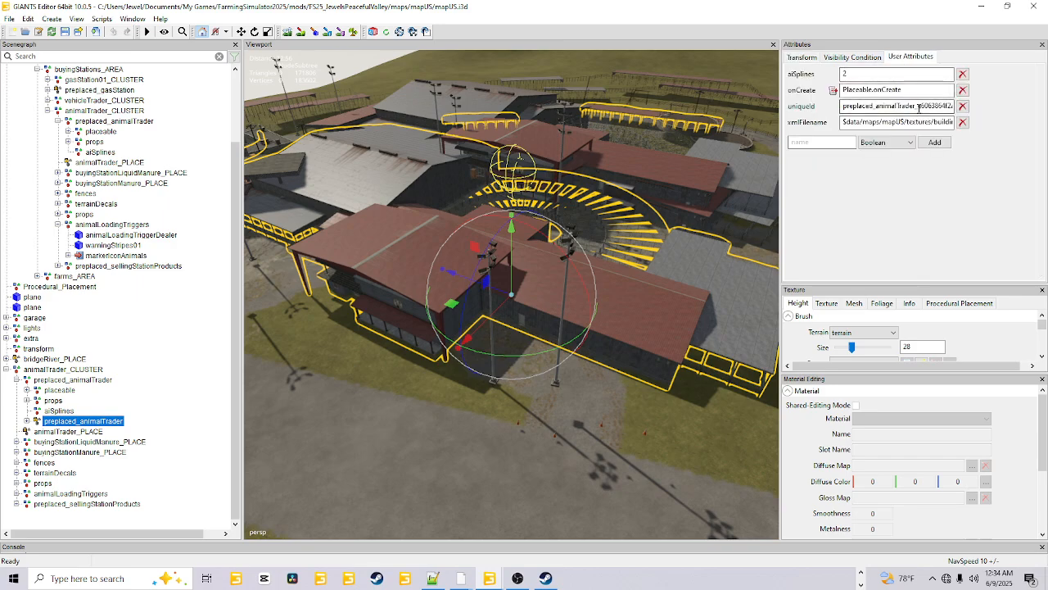
pyautogui.click(919, 106)
pyautogui.moveTo(919, 106); pyautogui.dragTo(960, 117)
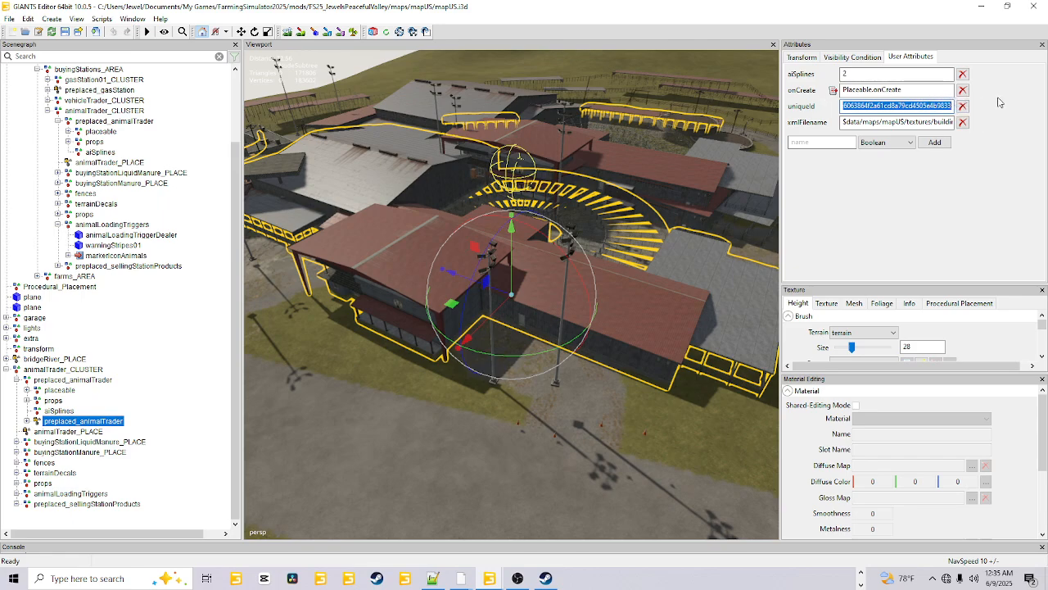
pyautogui.rightClick(848, 106)
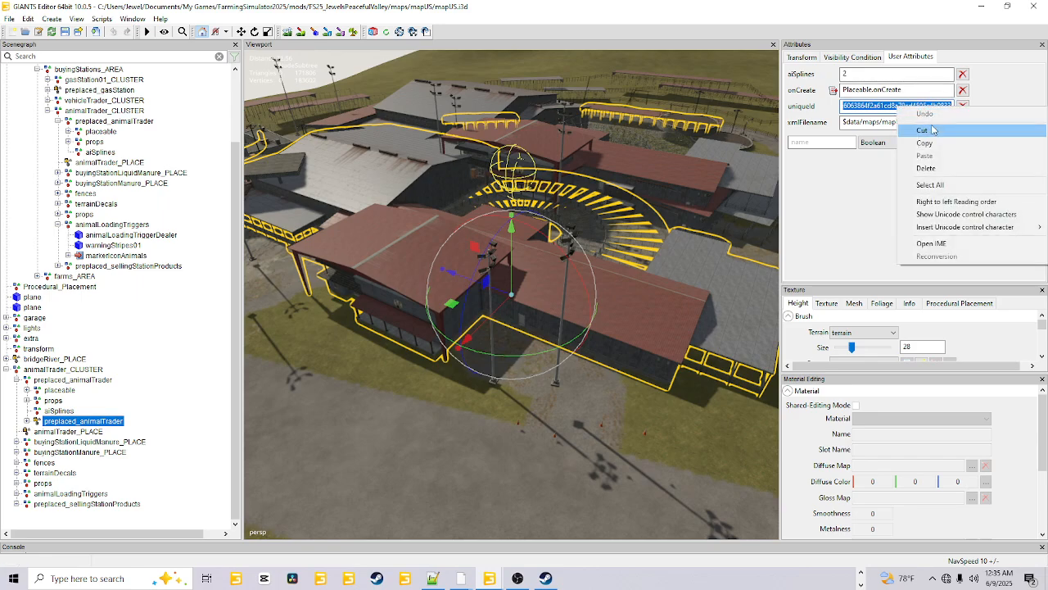
pyautogui.click(925, 142)
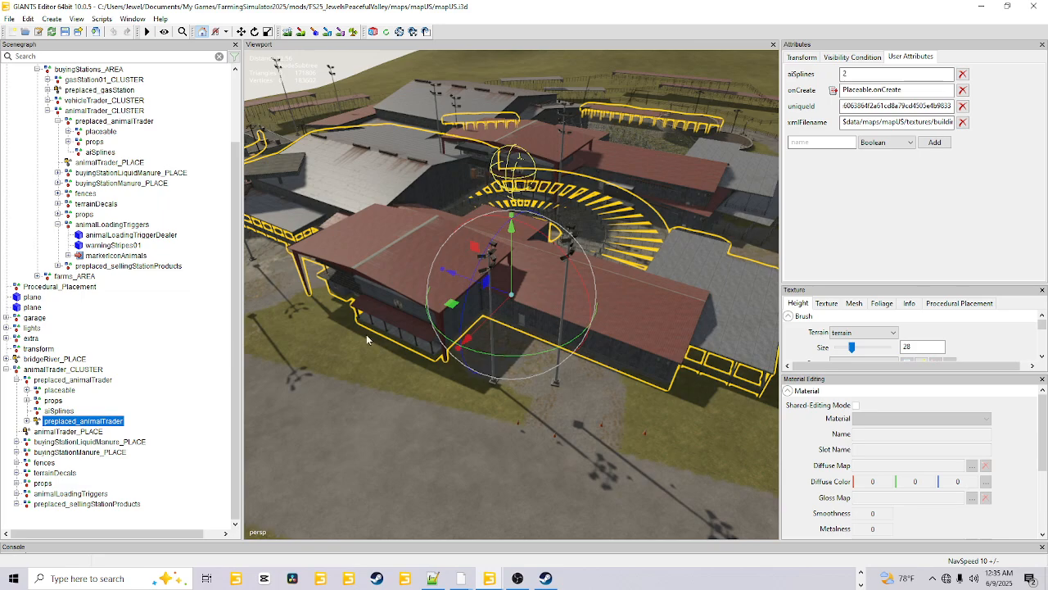
# Inspect the full uniqueId user attribute of the parent preplaced_animalTrader group in the imported cluster.
pyautogui.click(89, 381)
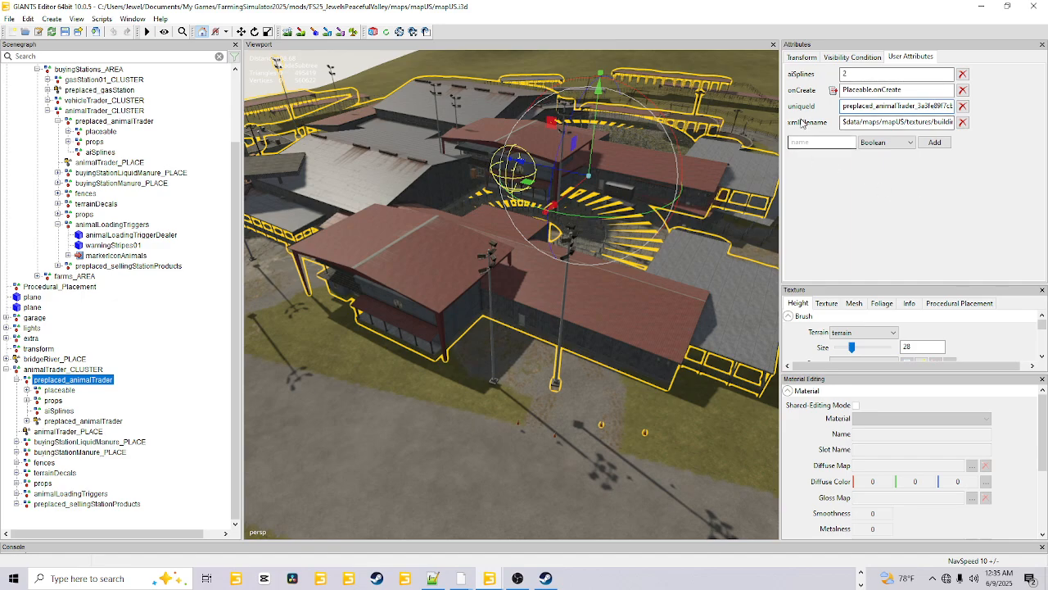
pyautogui.press('Right')
pyautogui.press('Right')
pyautogui.press('Right')
pyautogui.press('Right')
pyautogui.press('Right')
pyautogui.press('Right')
pyautogui.press('Right')
pyautogui.press('Right')
pyautogui.press('Right')
pyautogui.press('Right')
pyautogui.press('Right')
pyautogui.press('Right')
pyautogui.press('Right')
pyautogui.press('Right')
pyautogui.press('Right')
pyautogui.press('Right')
pyautogui.press('Right')
pyautogui.press('Right')
pyautogui.press('Right')
pyautogui.press('Right')
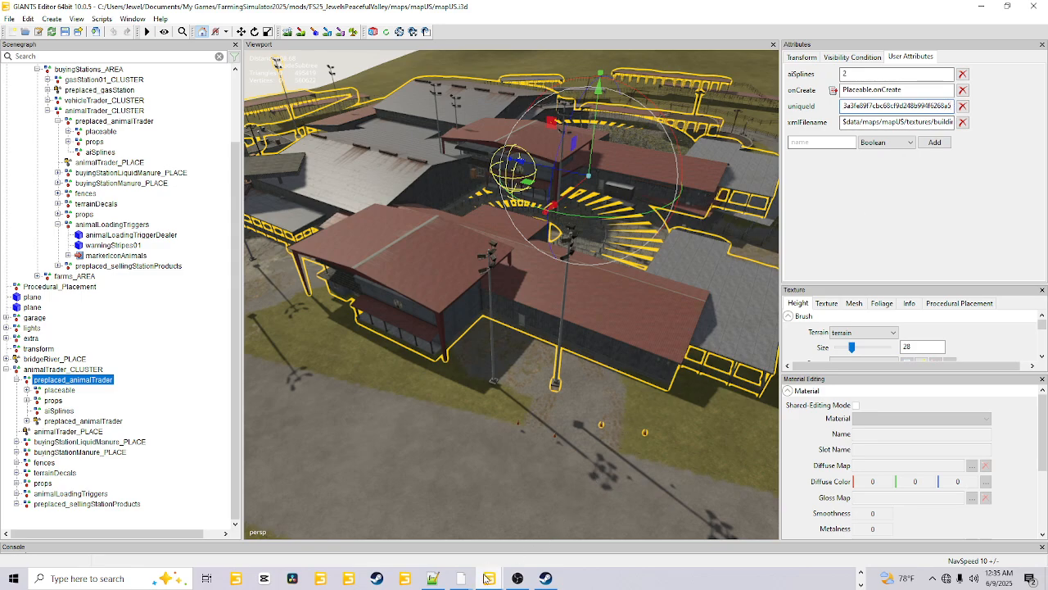
# Switch to the base game's mapUS.i3d and inspect the full uniqueId user attribute of its preplaced_animalTrader group.
pyautogui.moveTo(490, 573)
pyautogui.click(500, 529)
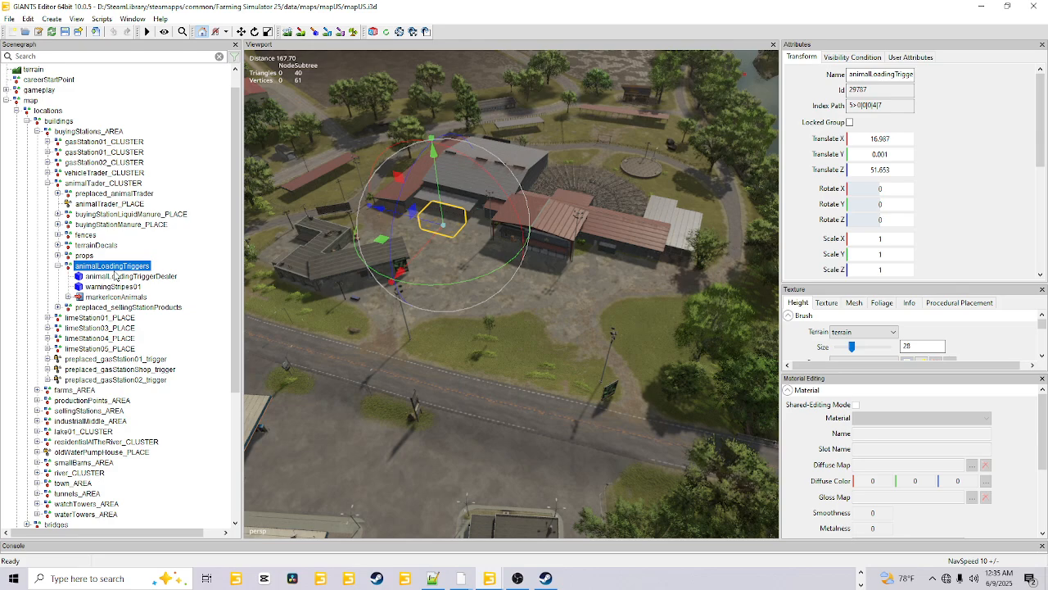
pyautogui.click(115, 193)
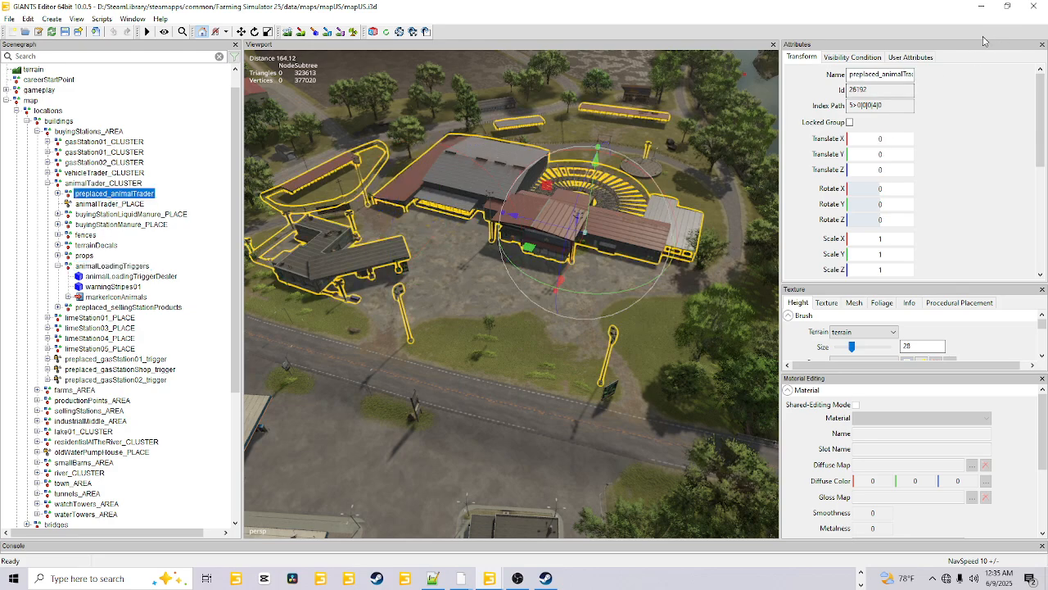
pyautogui.click(934, 57)
pyautogui.click(926, 106)
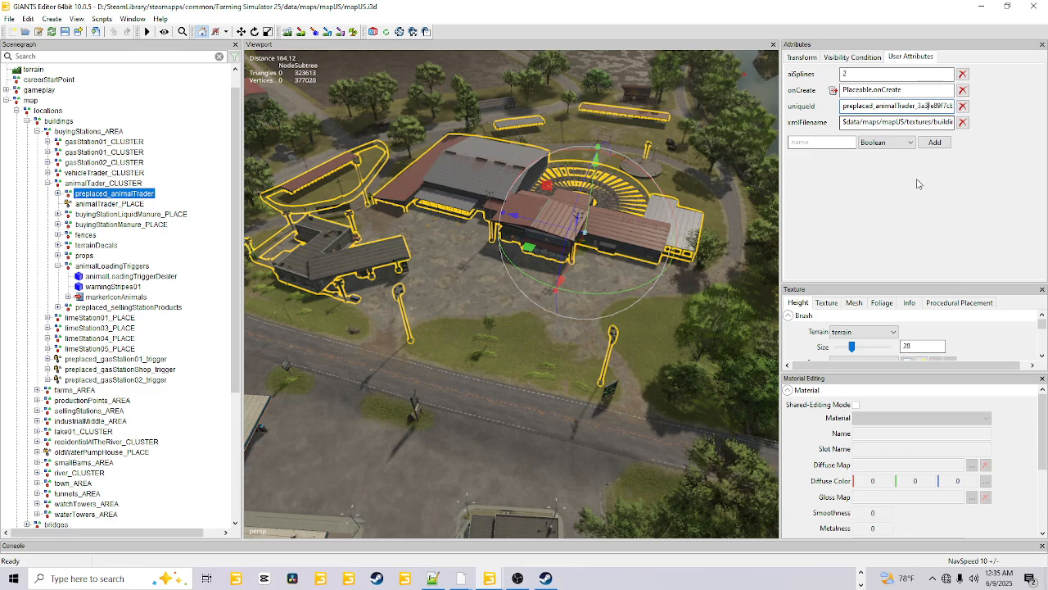
pyautogui.press('Right')
pyautogui.press('Right')
pyautogui.press('Right')
pyautogui.press('Right')
pyautogui.press('Right')
pyautogui.press('Right')
pyautogui.press('Right')
pyautogui.press('Right')
pyautogui.press('Right')
pyautogui.press('Right')
pyautogui.press('Right')
pyautogui.press('Right')
pyautogui.press('Right')
pyautogui.press('Right')
pyautogui.press('Right')
pyautogui.press('Right')
pyautogui.press('Right')
pyautogui.press('Right')
pyautogui.press('Right')
pyautogui.press('Right')
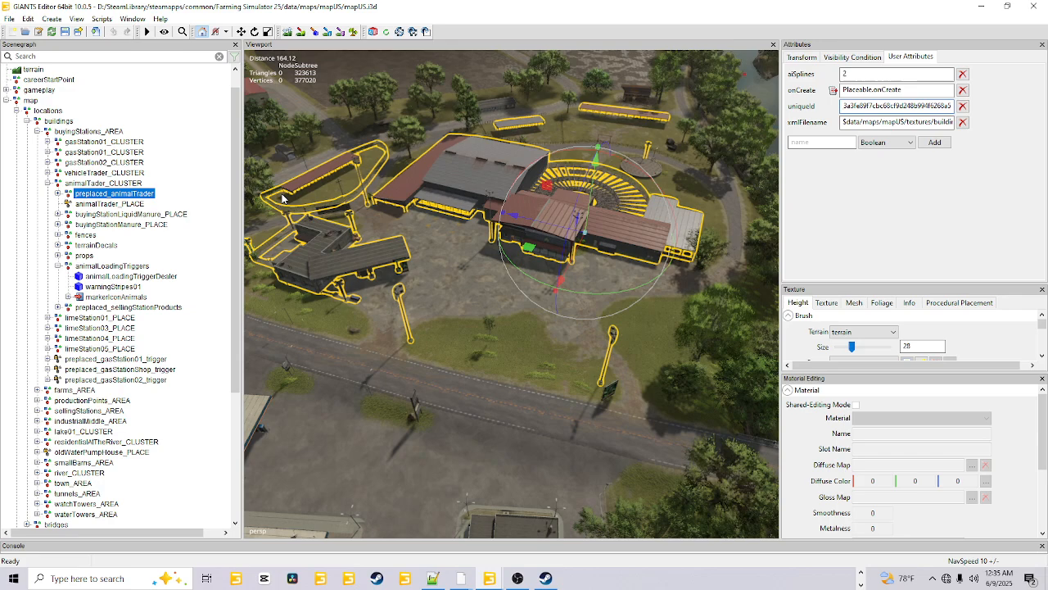
pyautogui.click(204, 184)
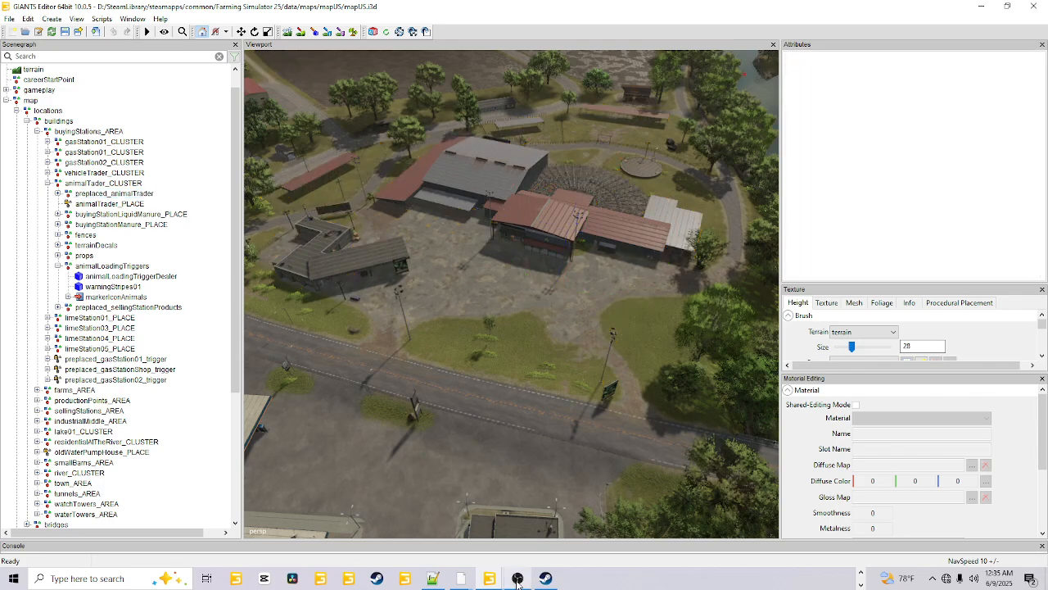
# Back in the Peaceful Valley map, replace the hash in the parent preplaced_animalTrader's uniqueId with the one copied from the nested placeable.
pyautogui.moveTo(489, 578)
pyautogui.click(409, 531)
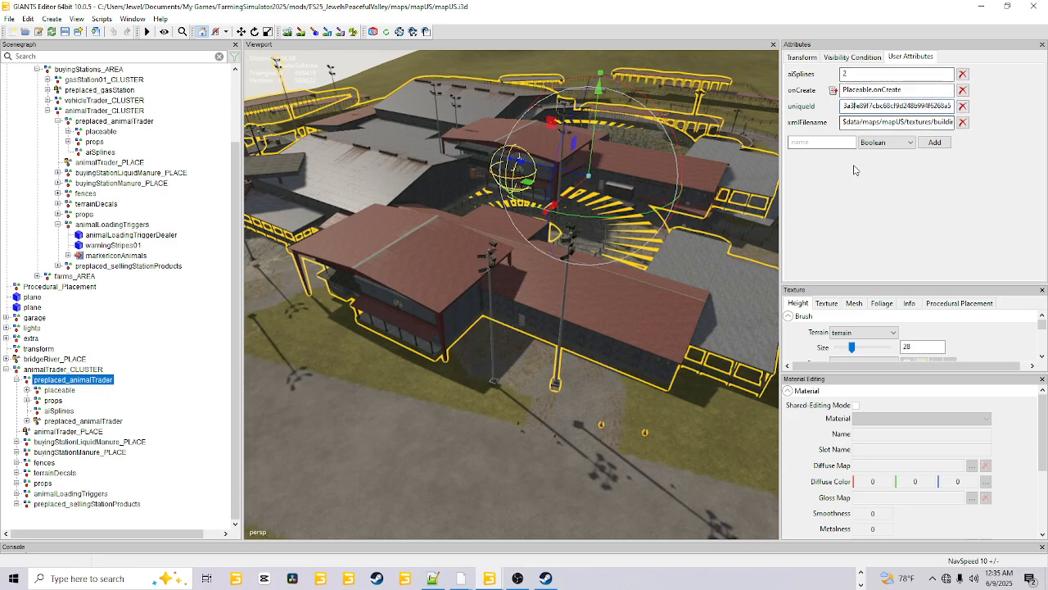
pyautogui.press('Left')
pyautogui.press('Left')
pyautogui.press('Left')
pyautogui.press('Left')
pyautogui.press('Left')
pyautogui.press('Left')
pyautogui.press('Left')
pyautogui.press('Left')
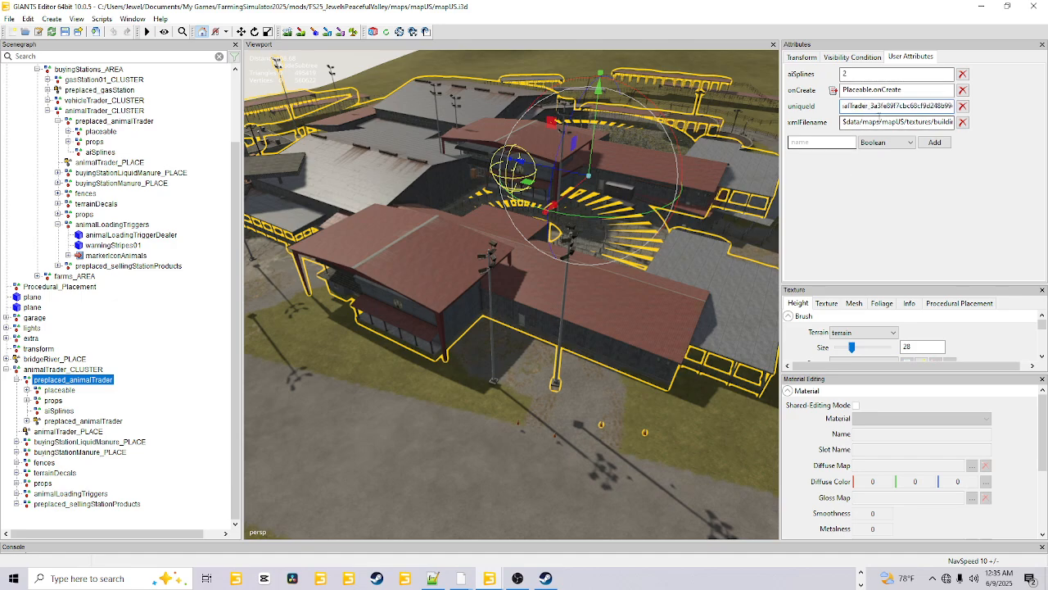
pyautogui.moveTo(871, 106); pyautogui.dragTo(904, 108)
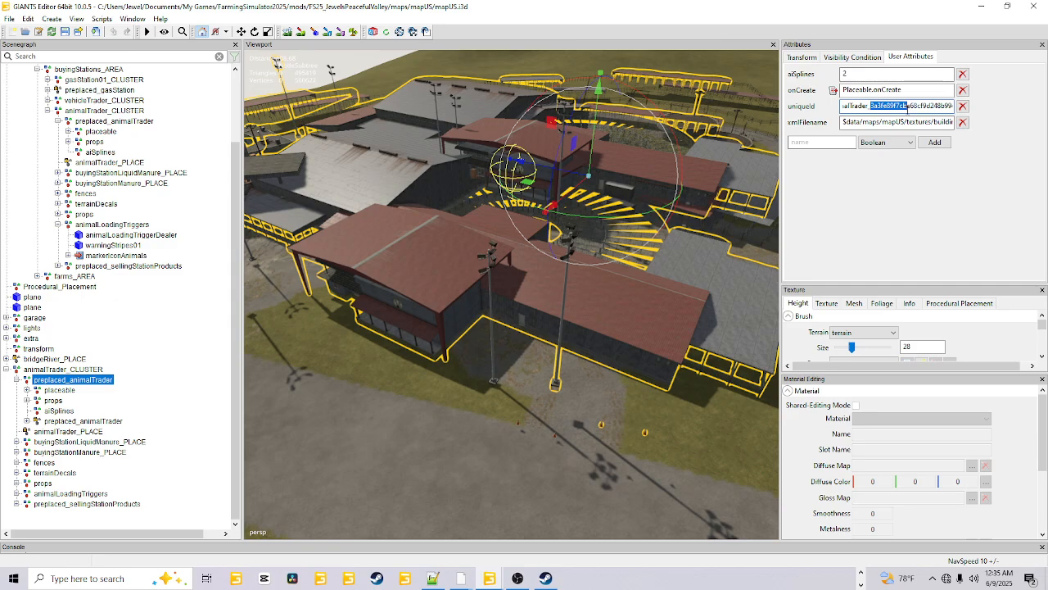
pyautogui.moveTo(906, 107); pyautogui.dragTo(976, 107)
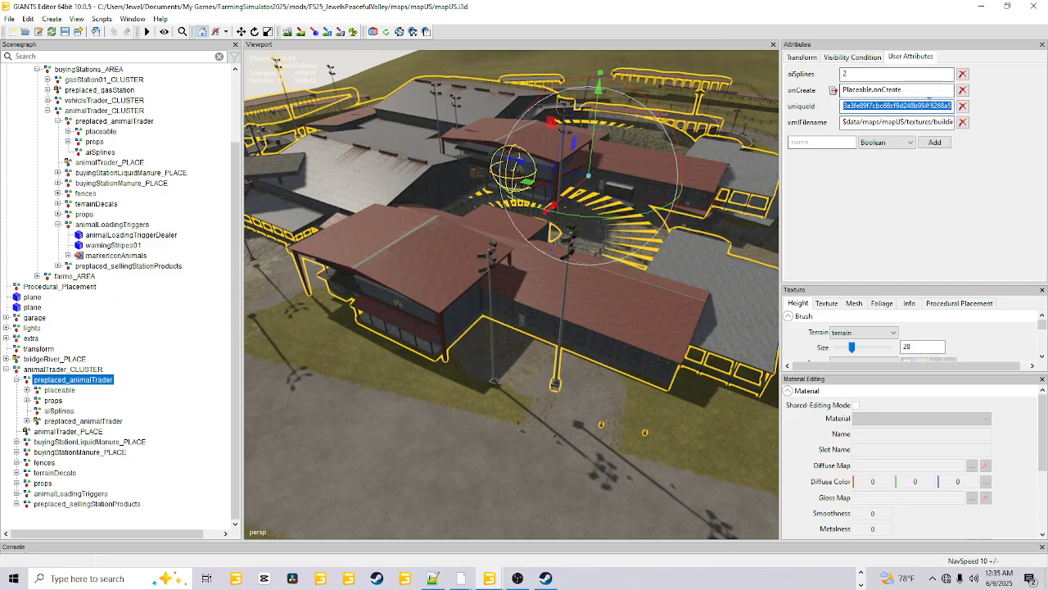
pyautogui.rightClick(899, 107)
pyautogui.click(924, 155)
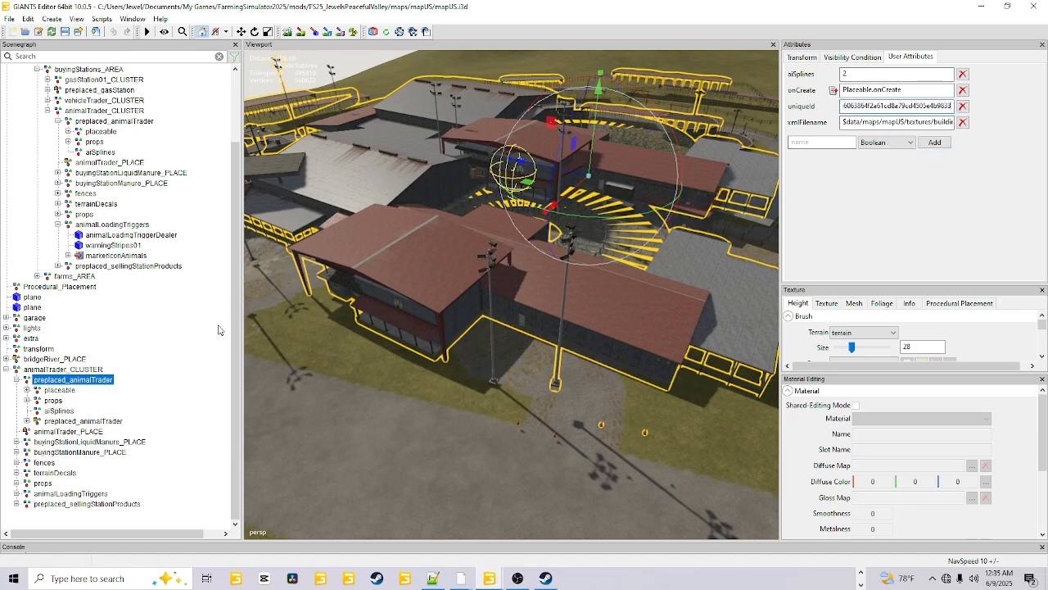
# Delete the nested preplaced_animalTrader from the imported animalTrader_CLUSTER.
pyautogui.click(84, 421)
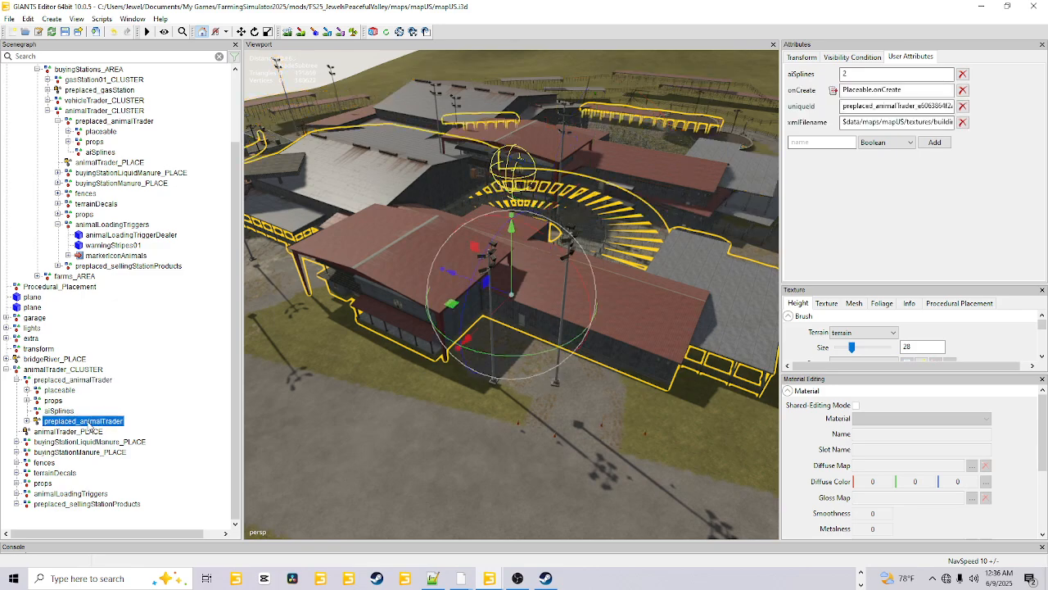
pyautogui.press('Delete')
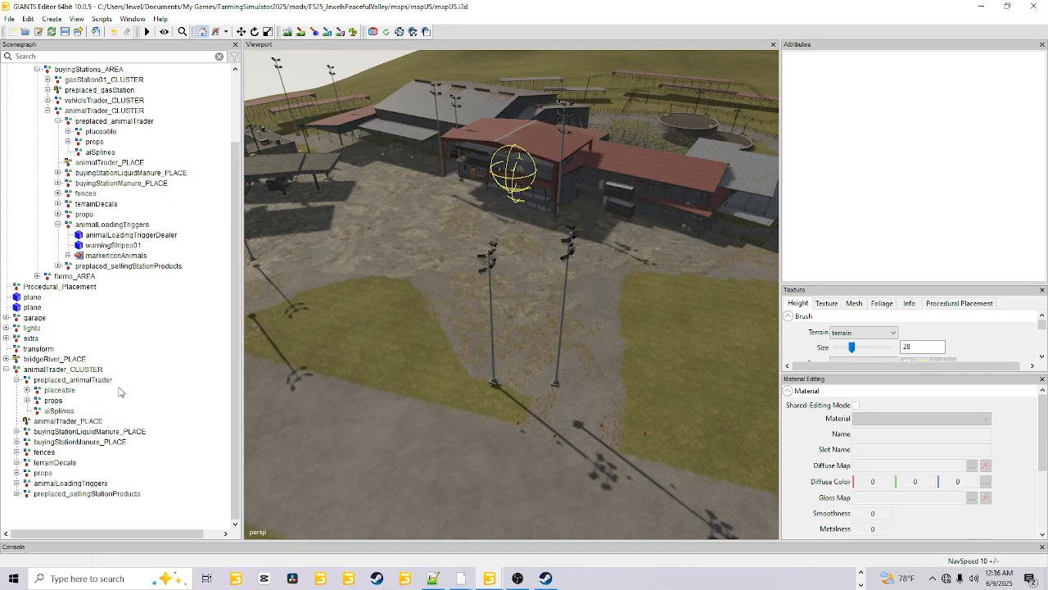
# Check the full uniqueId user attribute of the remaining preplaced_animalTrader group in the imported cluster.
pyautogui.click(97, 389)
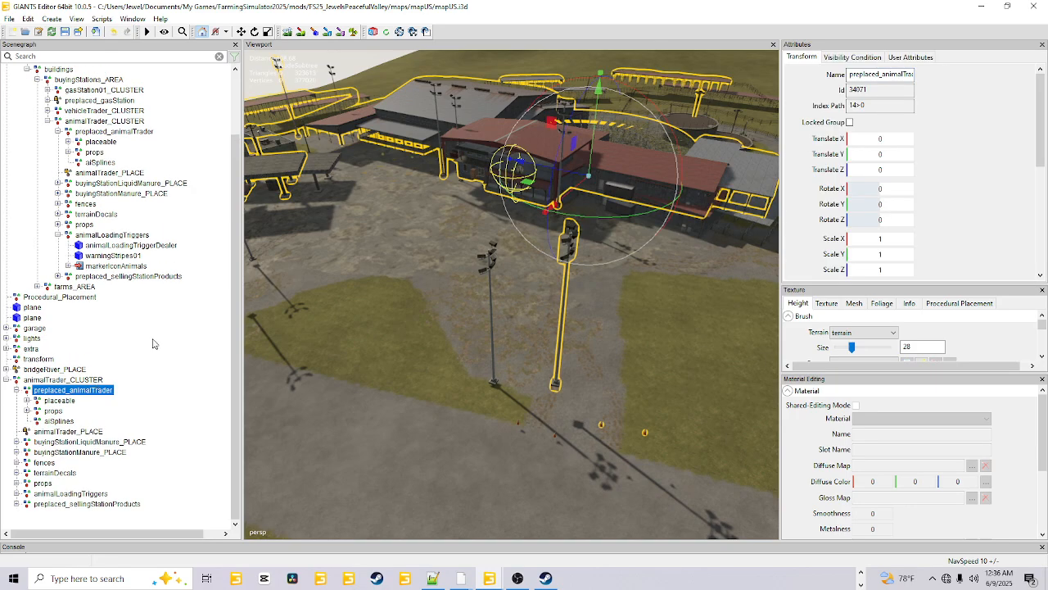
pyautogui.click(907, 57)
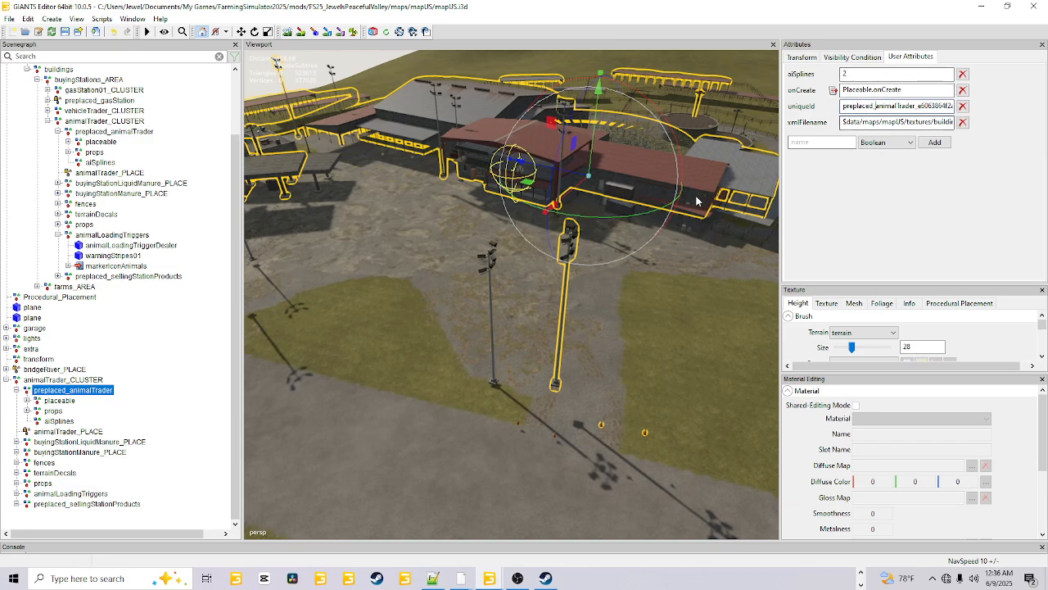
pyautogui.press('Right')
pyautogui.press('Right')
pyautogui.press('Right')
pyautogui.press('Right')
pyautogui.press('Right')
pyautogui.press('Right')
pyautogui.press('Right')
pyautogui.press('Right')
pyautogui.press('Right')
pyautogui.press('Right')
pyautogui.press('Right')
pyautogui.press('Right')
pyautogui.press('Right')
pyautogui.press('Right')
pyautogui.press('Right')
pyautogui.press('Right')
pyautogui.press('Right')
pyautogui.press('Right')
pyautogui.press('Right')
pyautogui.press('Right')
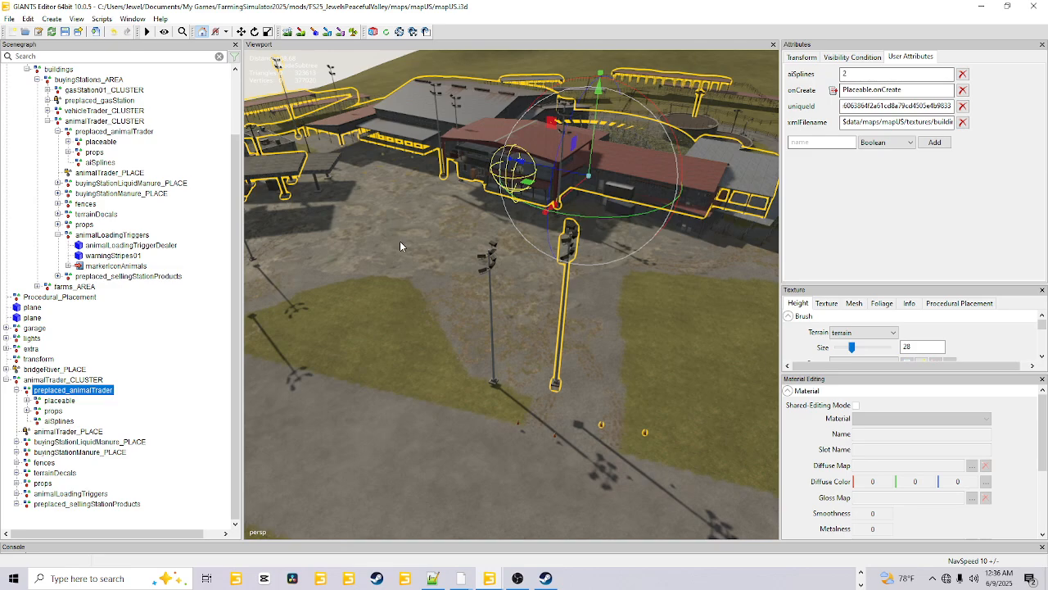
# Examine the imported cluster's props and both manure buying stations, and check the uniqueId of preplaced_sellingStationProducts.
pyautogui.keyDown('alt'); pyautogui.moveTo(598, 261); pyautogui.dragTo(646, 282); pyautogui.keyUp('alt')
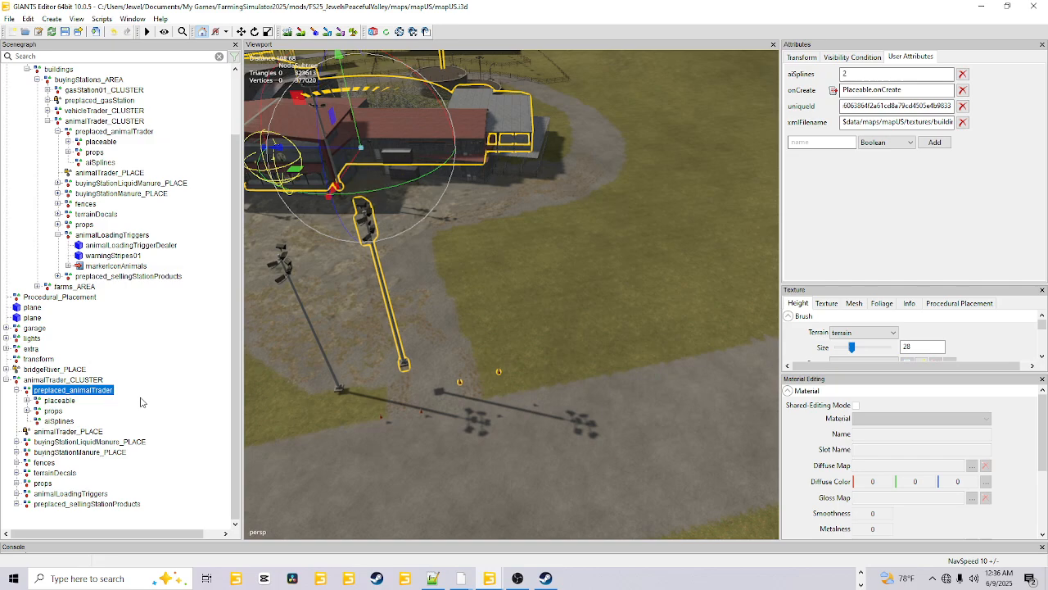
pyautogui.click(53, 411)
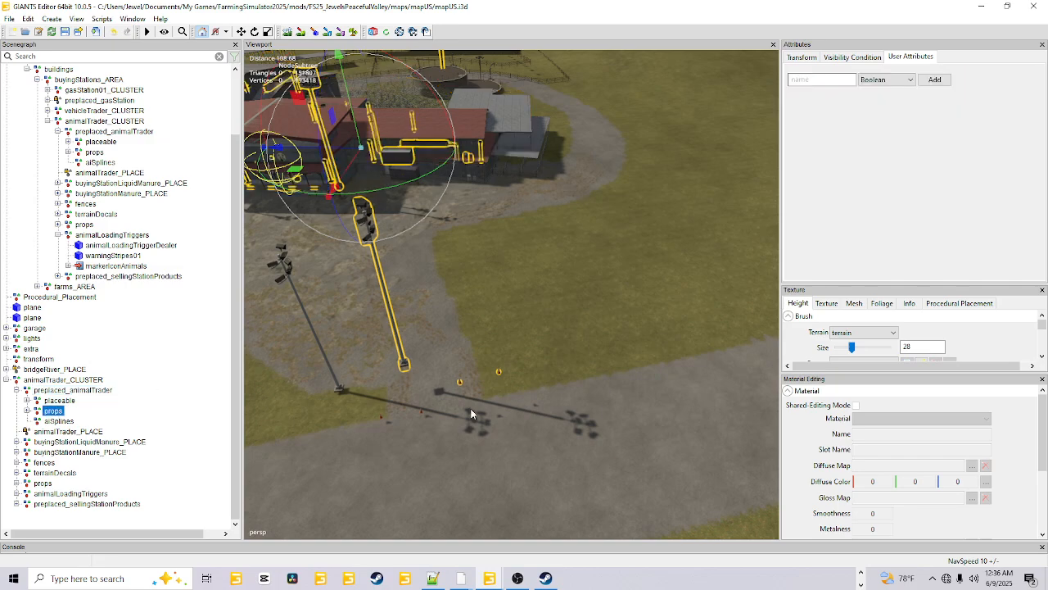
pyautogui.keyDown('alt'); pyautogui.moveTo(471, 409); pyautogui.dragTo(411, 391); pyautogui.keyUp('alt')
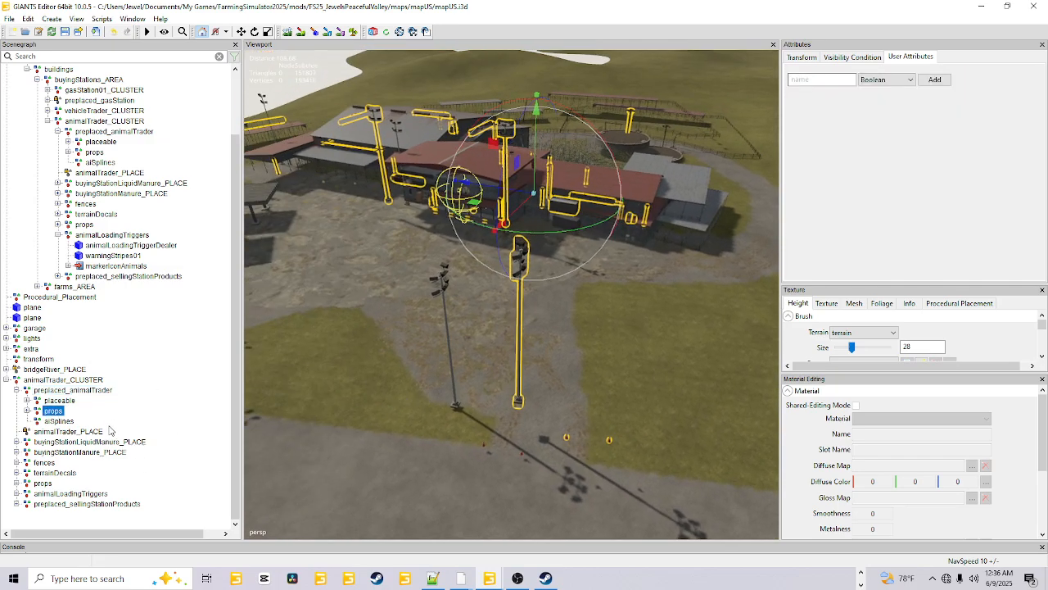
pyautogui.click(90, 442)
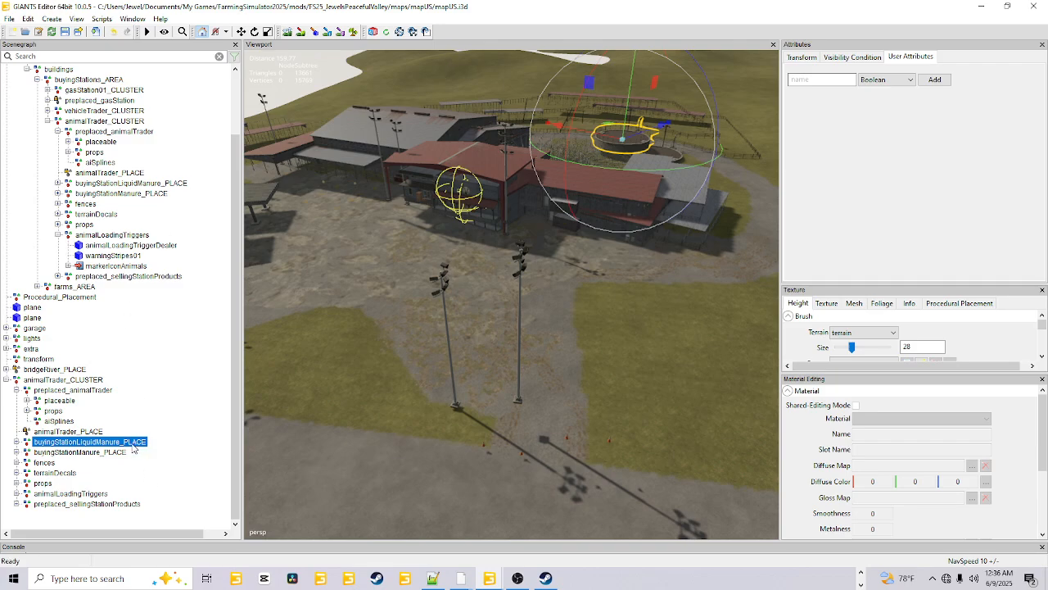
pyautogui.click(100, 455)
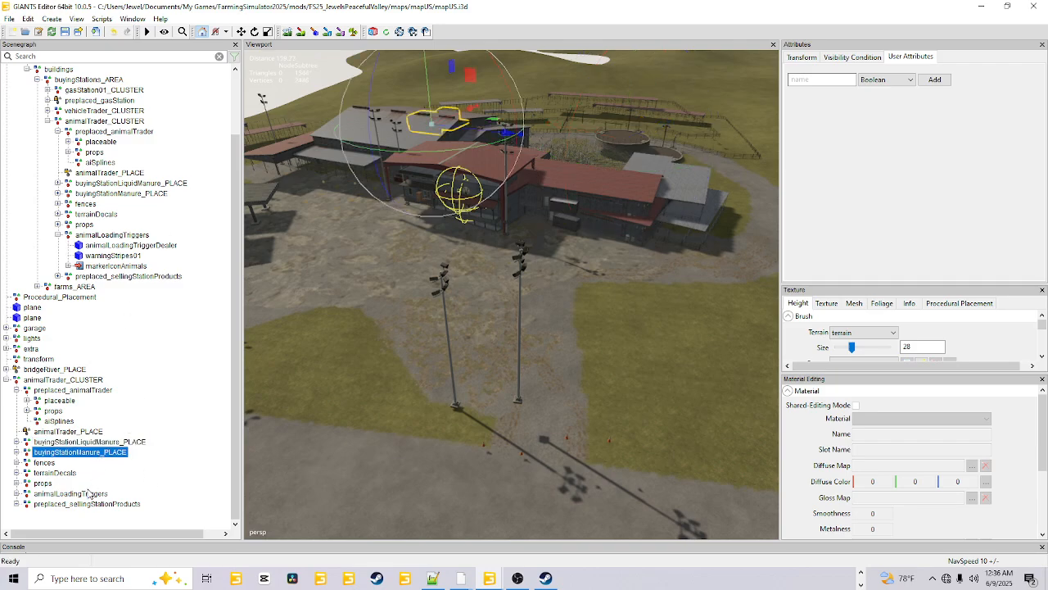
pyautogui.click(58, 506)
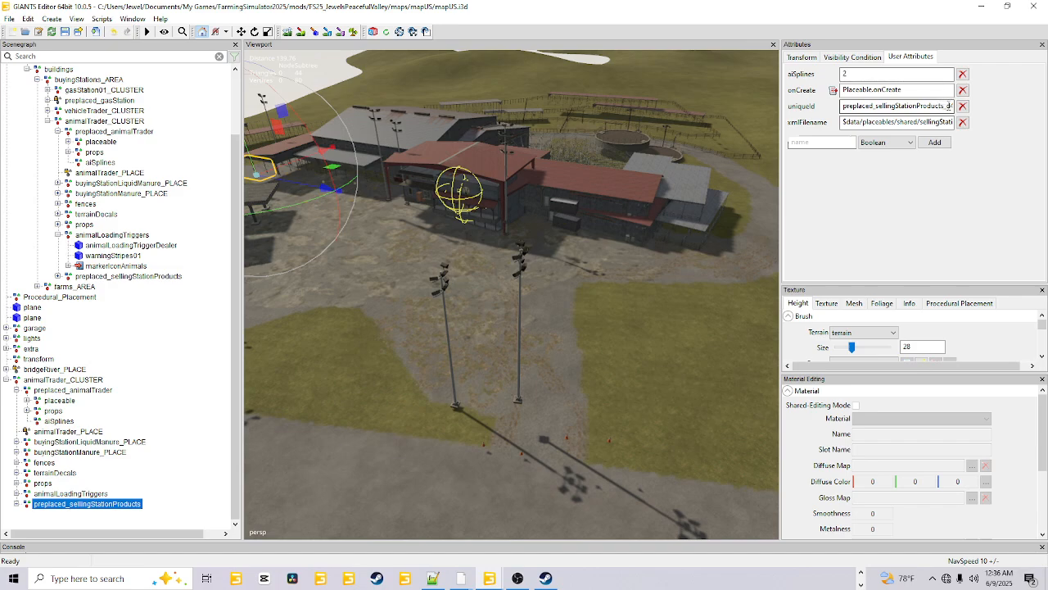
pyautogui.doubleClick(949, 105)
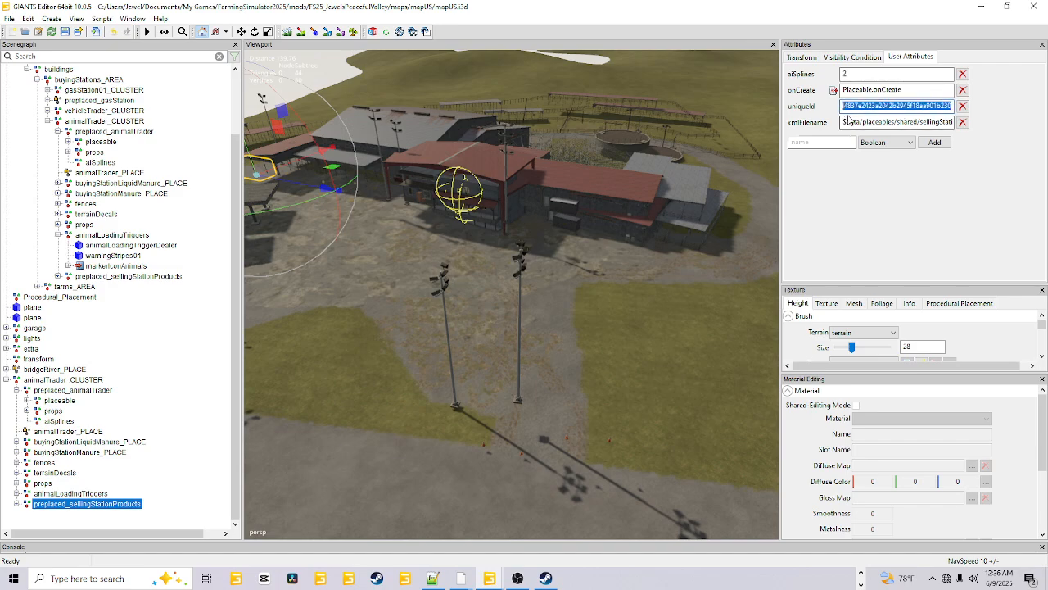
pyautogui.click(219, 420)
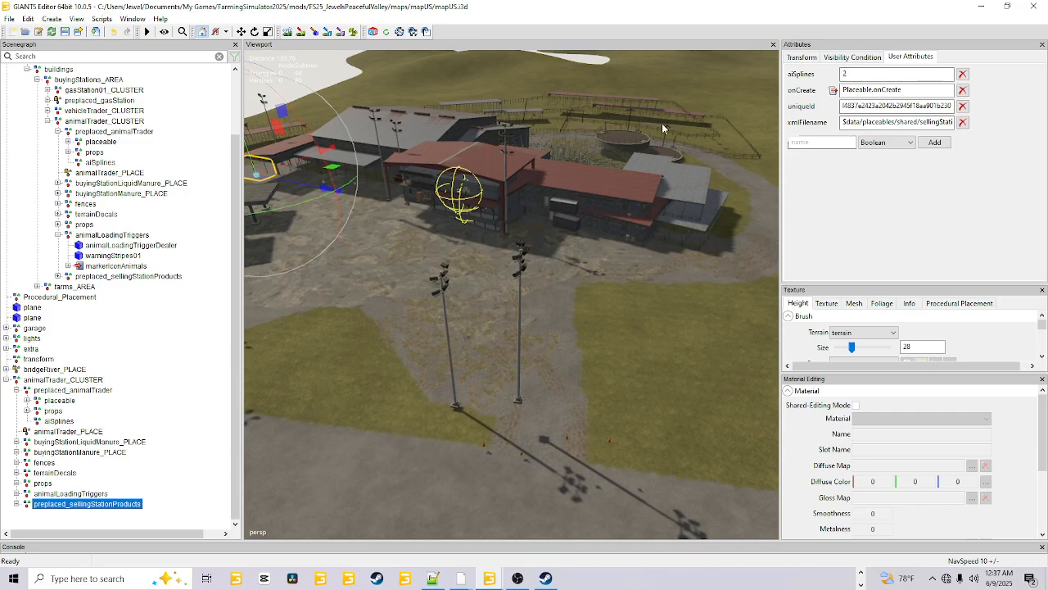
# Recheck the imported preplaced_animalTrader group's uniqueId through to the end of its hash.
pyautogui.keyDown('alt'); pyautogui.moveTo(632, 479); pyautogui.dragTo(582, 383); pyautogui.keyUp('alt')
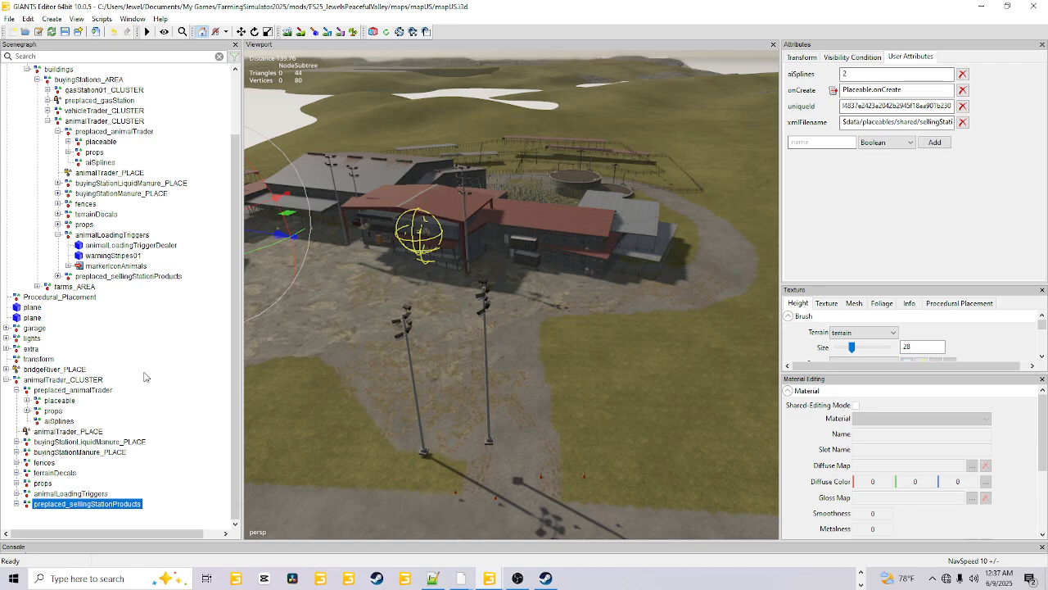
pyautogui.click(95, 391)
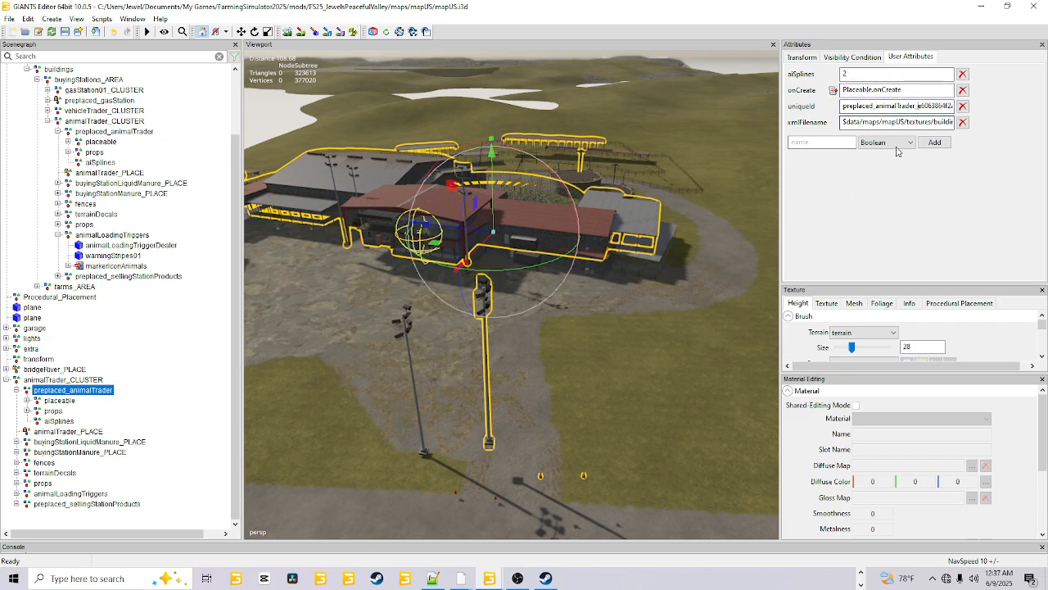
pyautogui.press('Right')
pyautogui.press('Right')
pyautogui.press('Right')
pyautogui.press('Right')
pyautogui.press('Right')
pyautogui.press('Right')
pyautogui.press('Right')
pyautogui.press('Right')
pyautogui.press('Right')
pyautogui.press('Right')
pyautogui.press('Right')
pyautogui.press('Right')
pyautogui.press('Right')
pyautogui.press('Right')
pyautogui.press('Right')
pyautogui.press('Right')
pyautogui.press('Right')
pyautogui.press('Right')
pyautogui.press('Right')
pyautogui.press('Right')
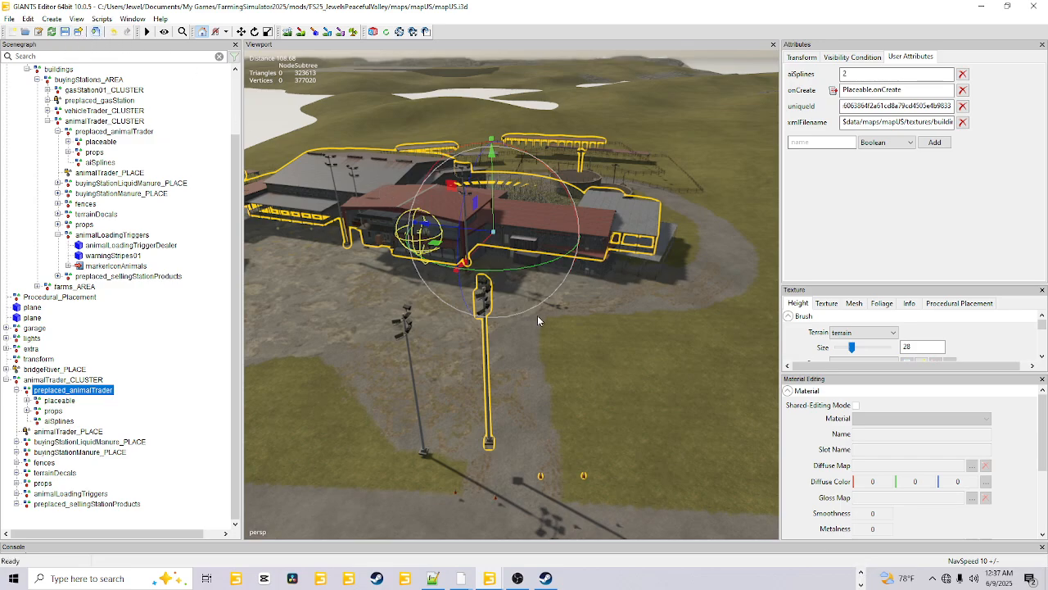
# Open placeables.xml from the mod's maps/mapUS/config folder in Notepad++ and reload its modified contents.
pyautogui.click(861, 572)
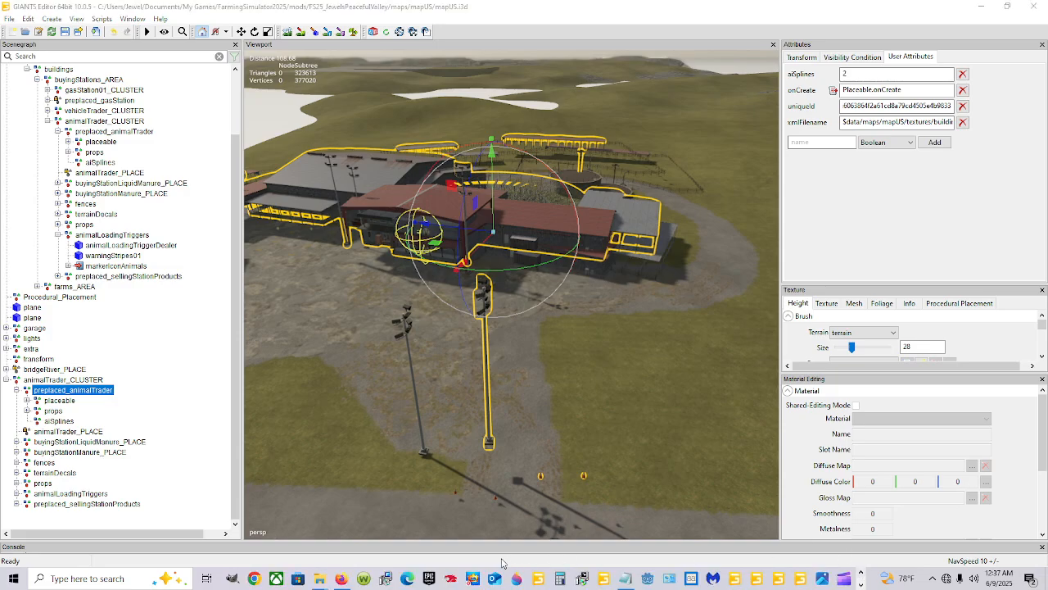
pyautogui.moveTo(319, 577)
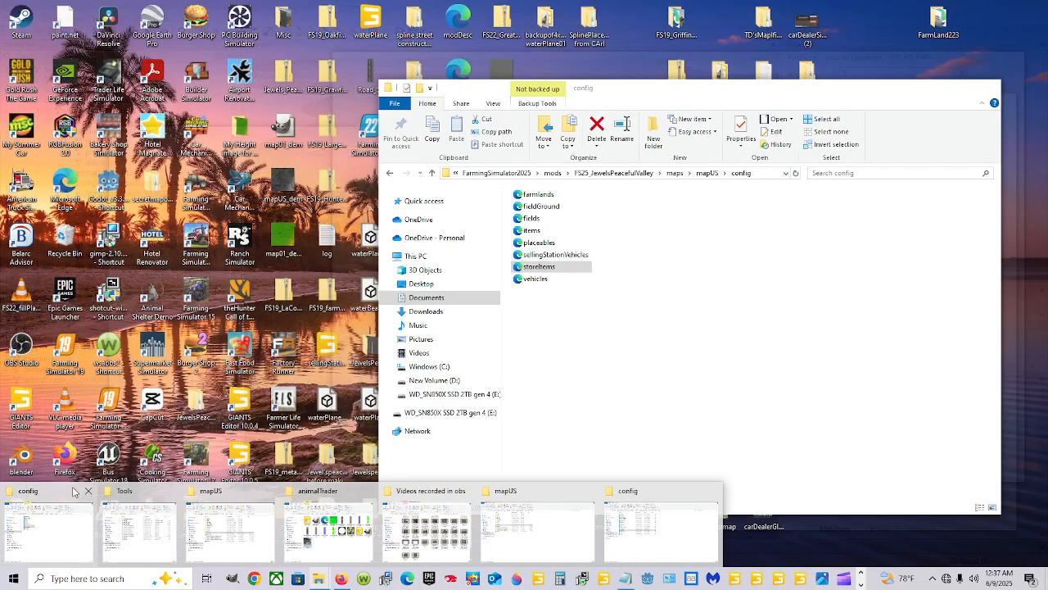
pyautogui.click(88, 516)
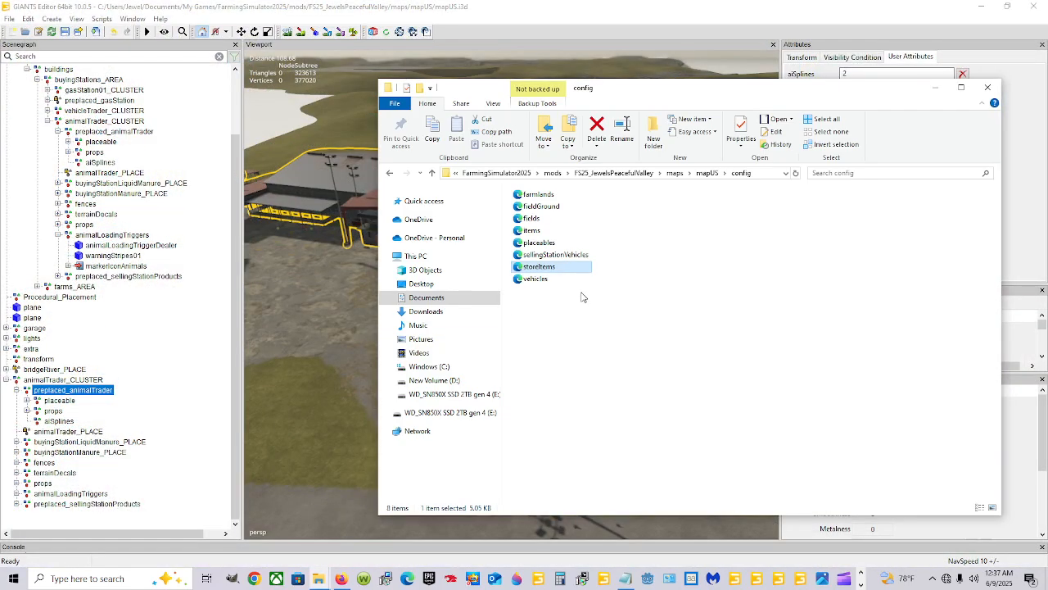
pyautogui.click(540, 243)
pyautogui.rightClick(541, 243)
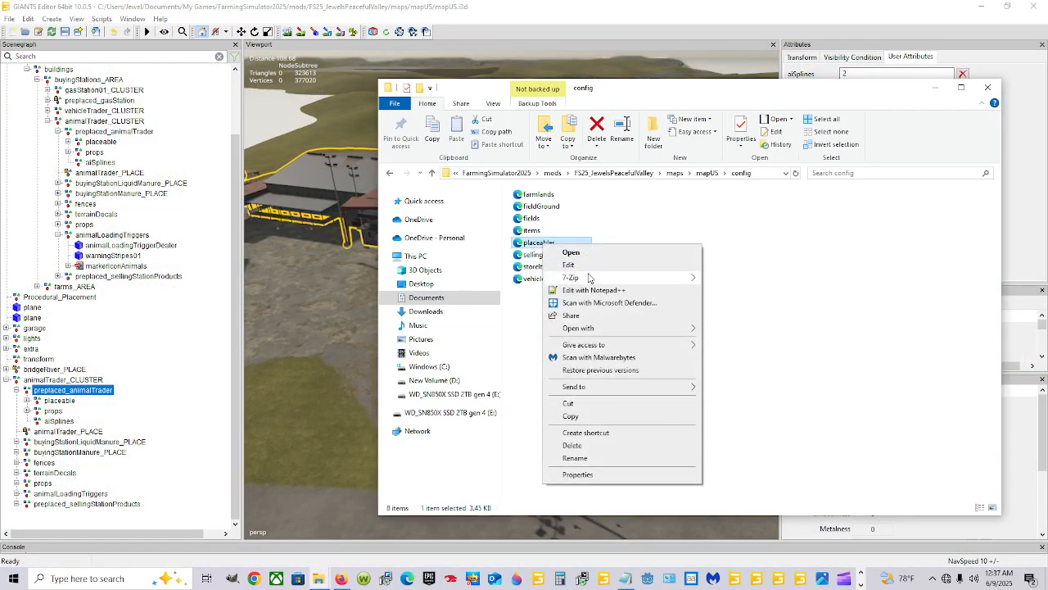
pyautogui.click(584, 291)
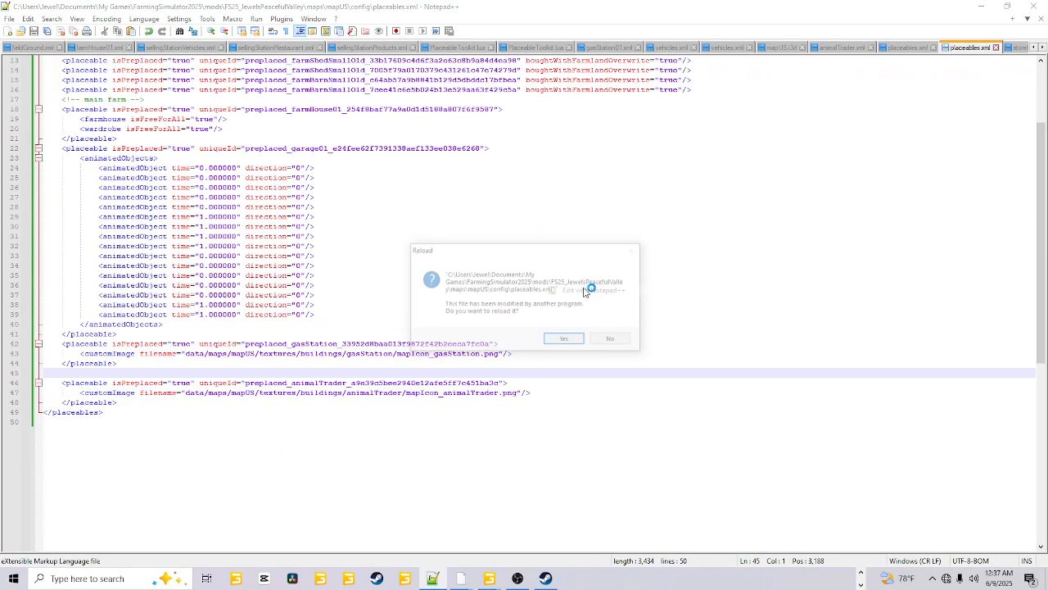
pyautogui.click(564, 340)
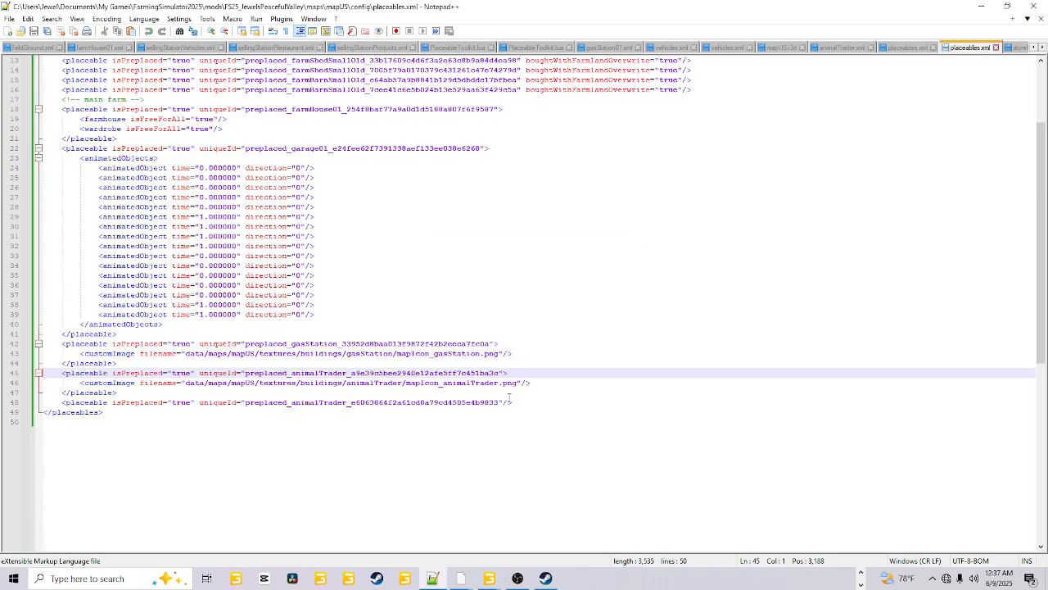
# Compare the uniqueId values of the two preplaced_animalTrader entries at the end of placeables.xml.
pyautogui.click(351, 402)
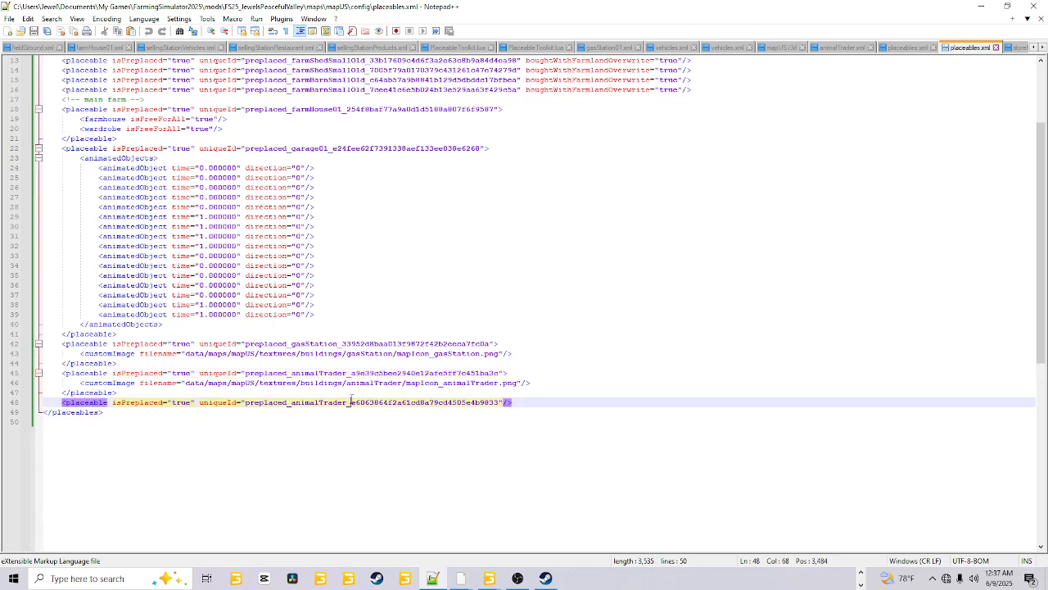
pyautogui.click(416, 369)
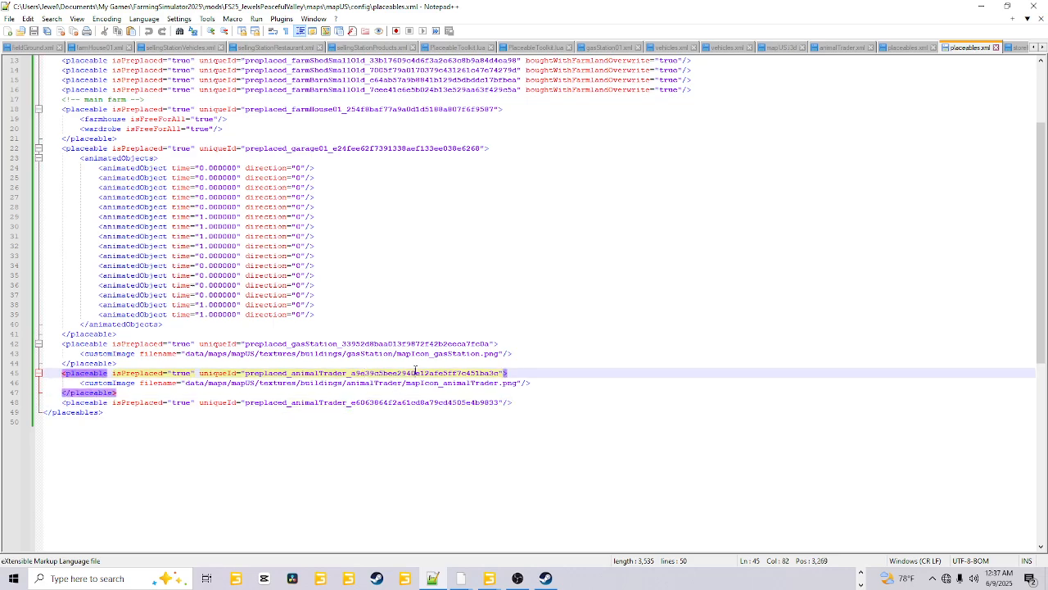
pyautogui.click(375, 408)
pyautogui.click(488, 402)
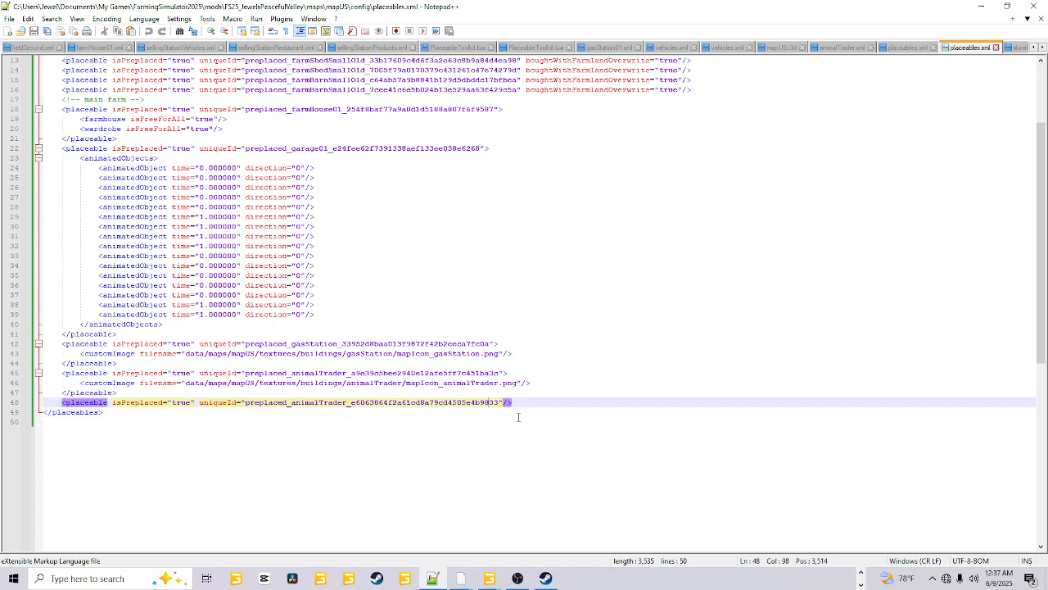
# Examine the customImage line and closing placeable tag of the first preplaced_animalTrader entry in placeables.xml.
pyautogui.click(467, 408)
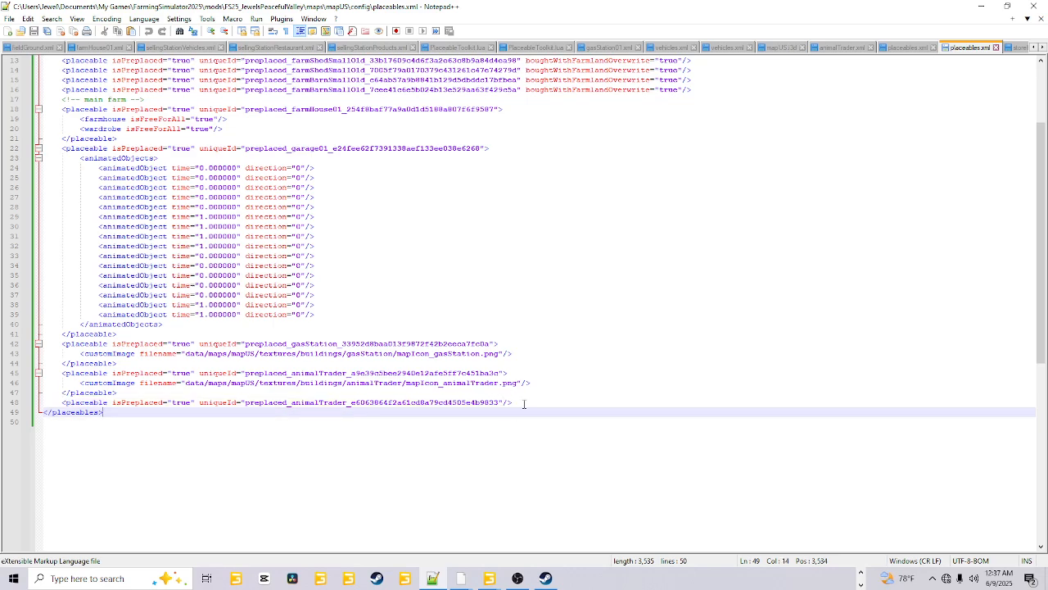
pyautogui.click(474, 383)
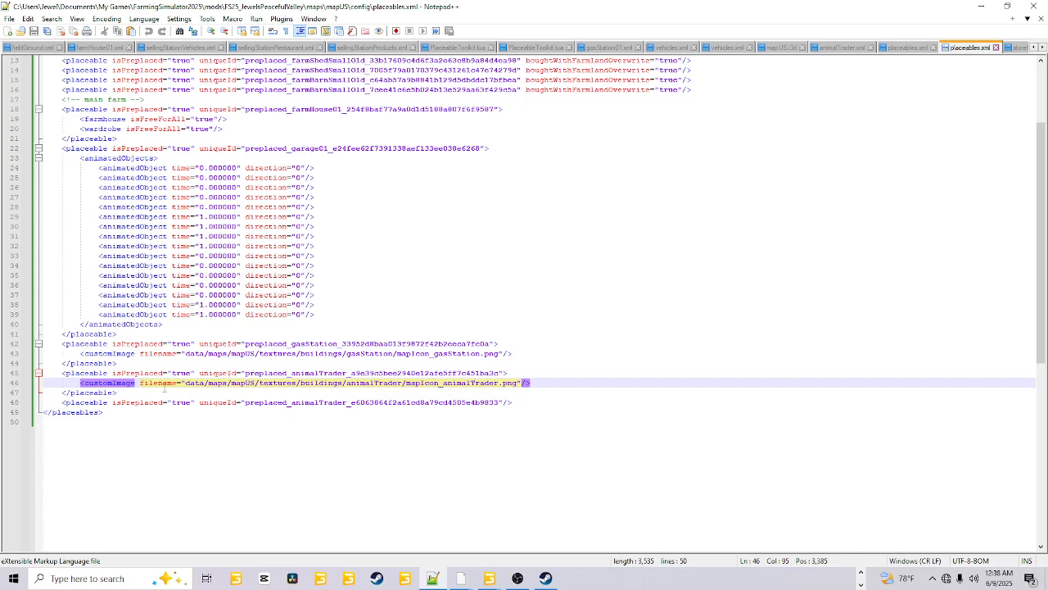
pyautogui.click(88, 392)
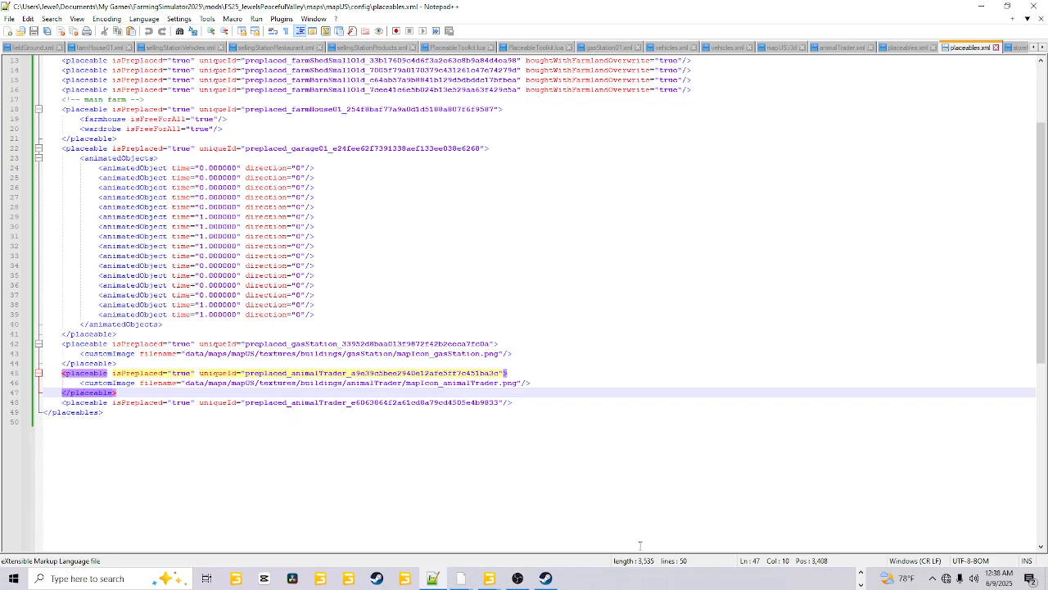
# Switch to File Explorer and open the Farming Simulator 25 game folder under SteamLibrary/steamapps/common on the D: drive.
pyautogui.click(860, 572)
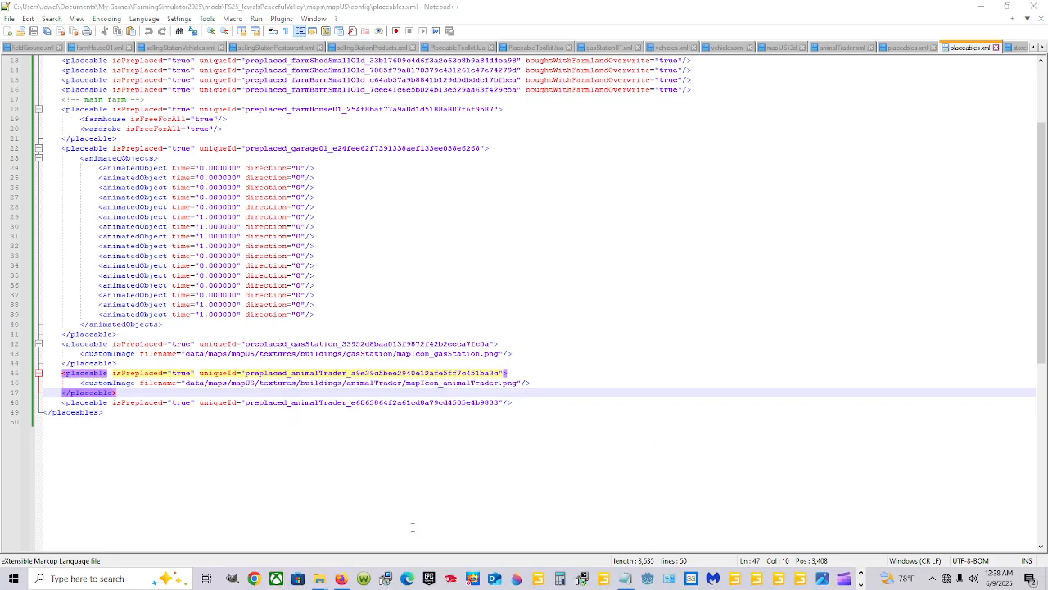
pyautogui.moveTo(320, 578)
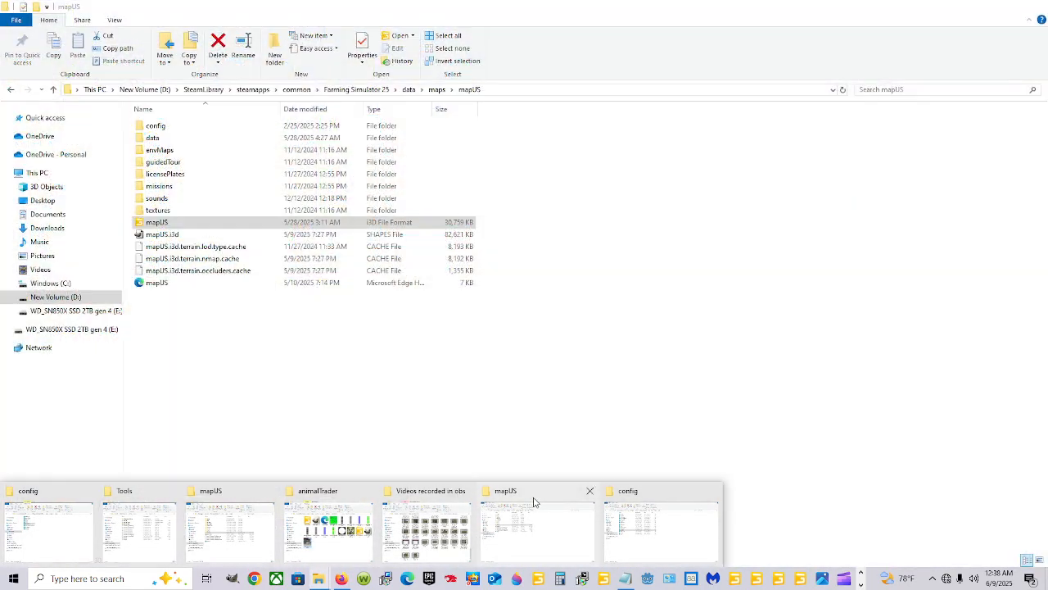
pyautogui.click(533, 504)
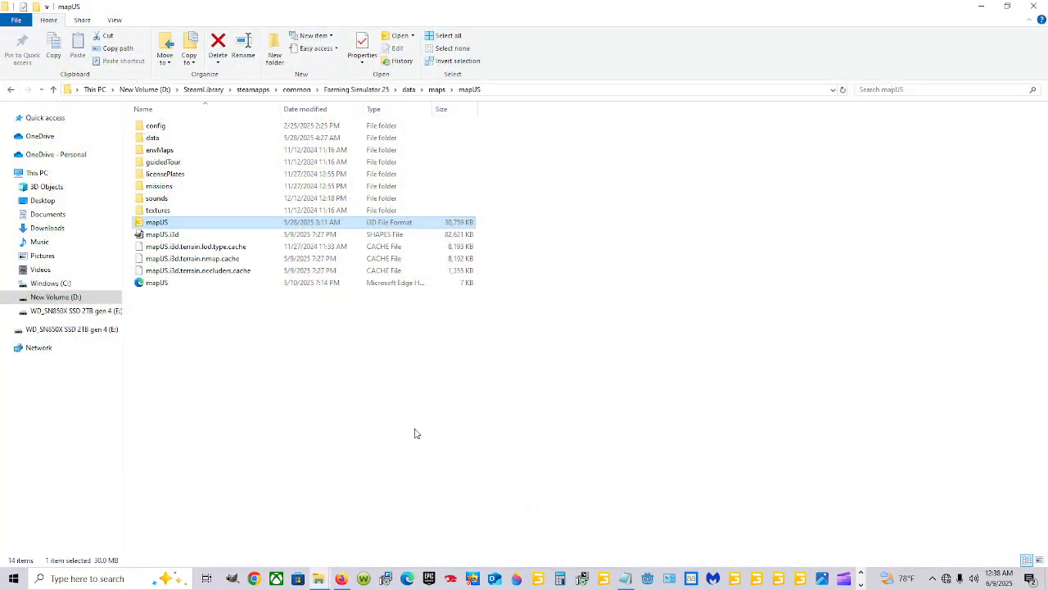
pyautogui.click(98, 296)
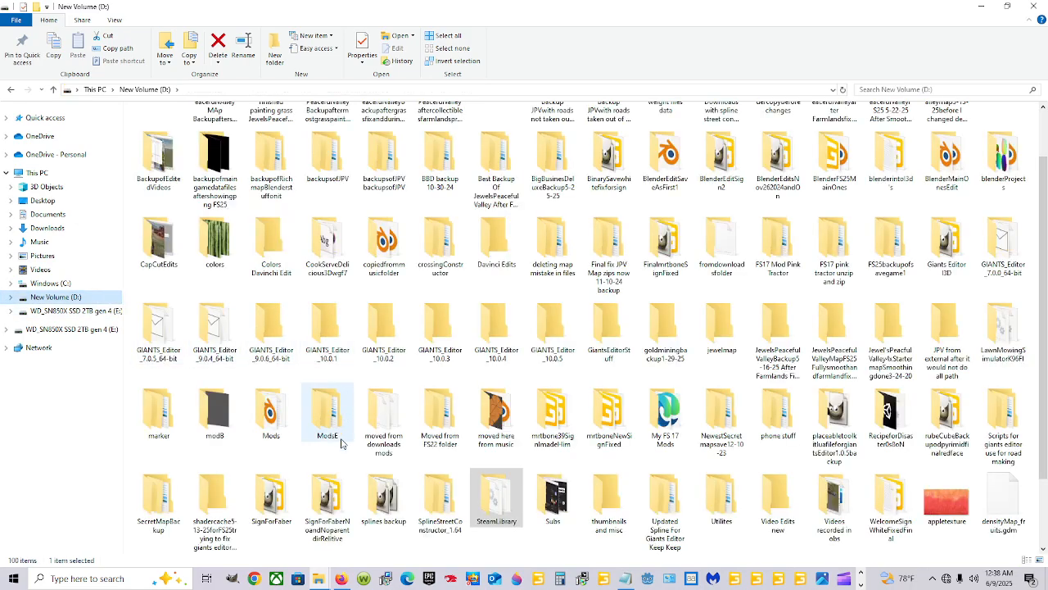
pyautogui.doubleClick(497, 500)
pyautogui.doubleClick(208, 128)
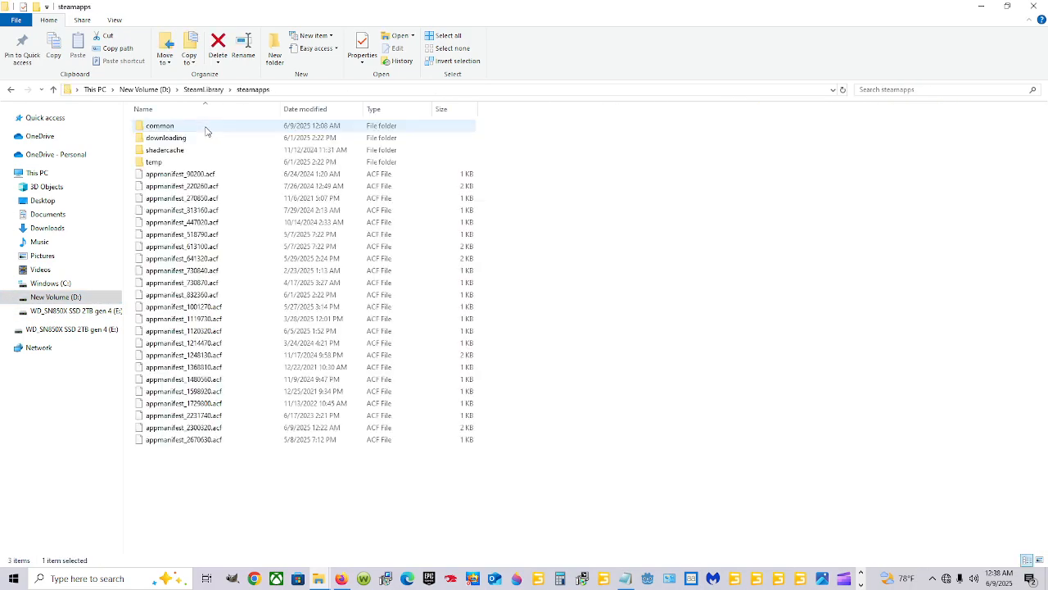
pyautogui.doubleClick(204, 127)
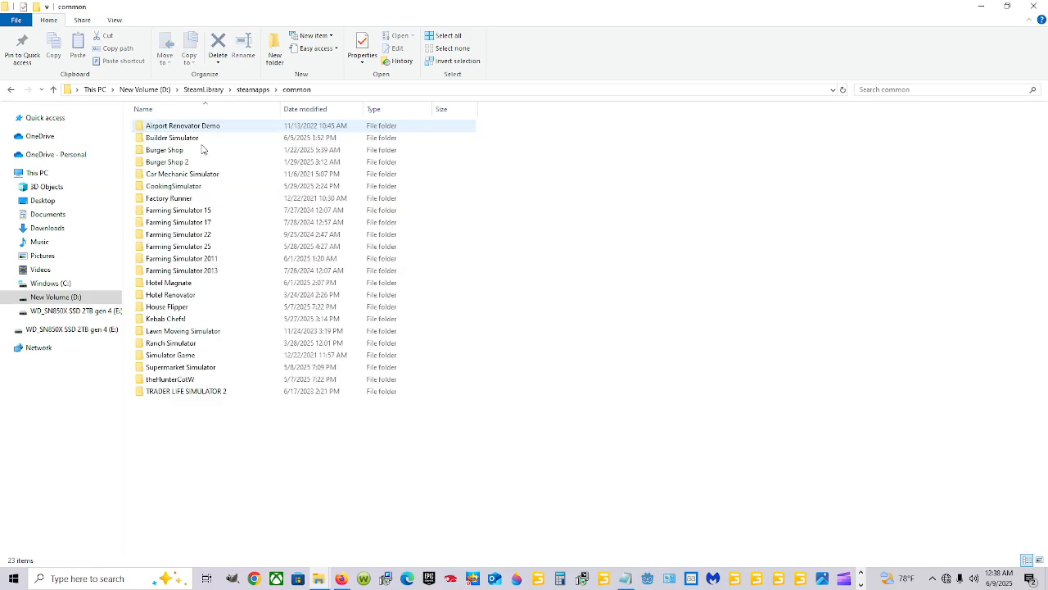
pyautogui.doubleClick(220, 246)
# Open the base game's placeables.xml from its data/maps/mapUS/config folder in Notepad++.
pyautogui.click(179, 129)
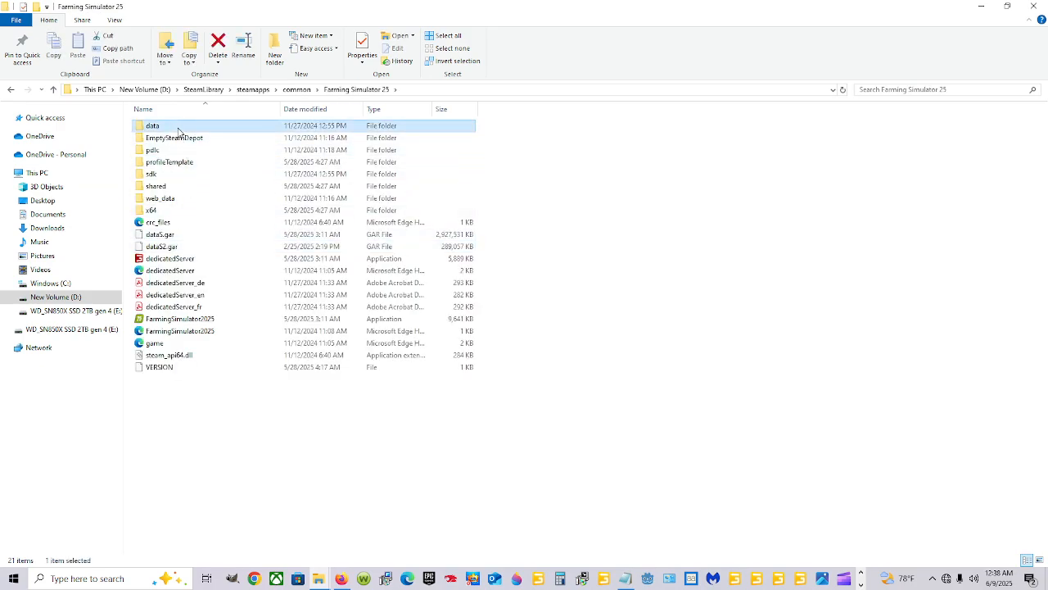
pyautogui.doubleClick(179, 129)
pyautogui.click(169, 200)
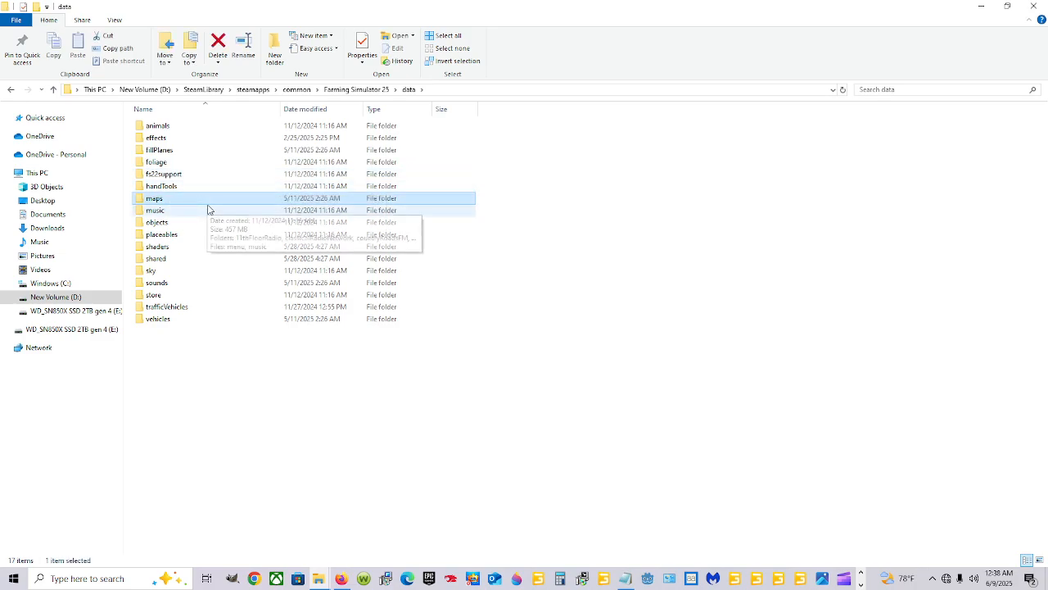
pyautogui.doubleClick(209, 201)
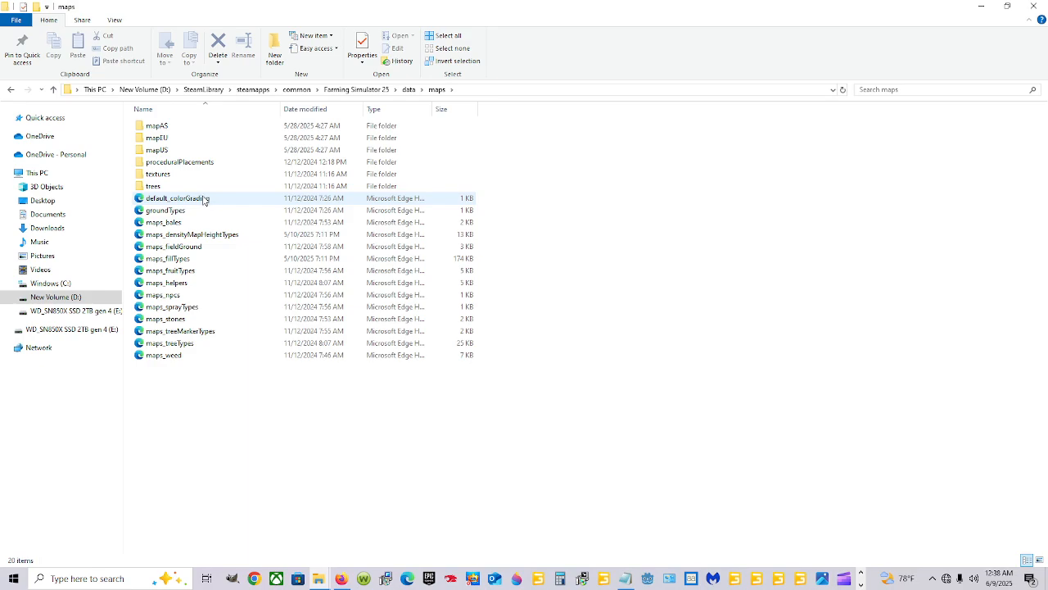
pyautogui.click(164, 151)
pyautogui.click(168, 151)
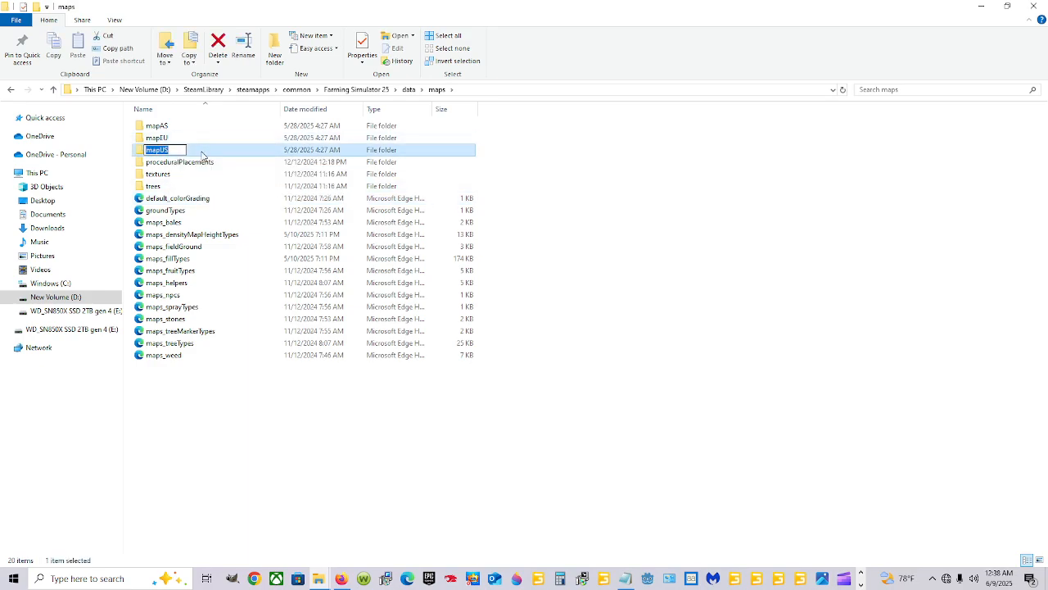
pyautogui.doubleClick(190, 150)
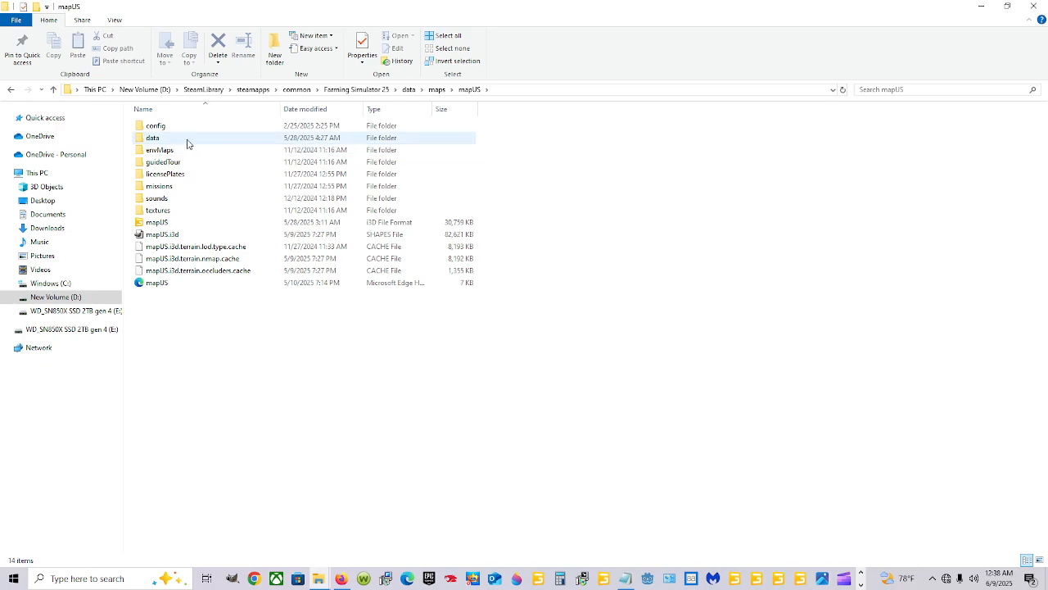
pyautogui.doubleClick(194, 128)
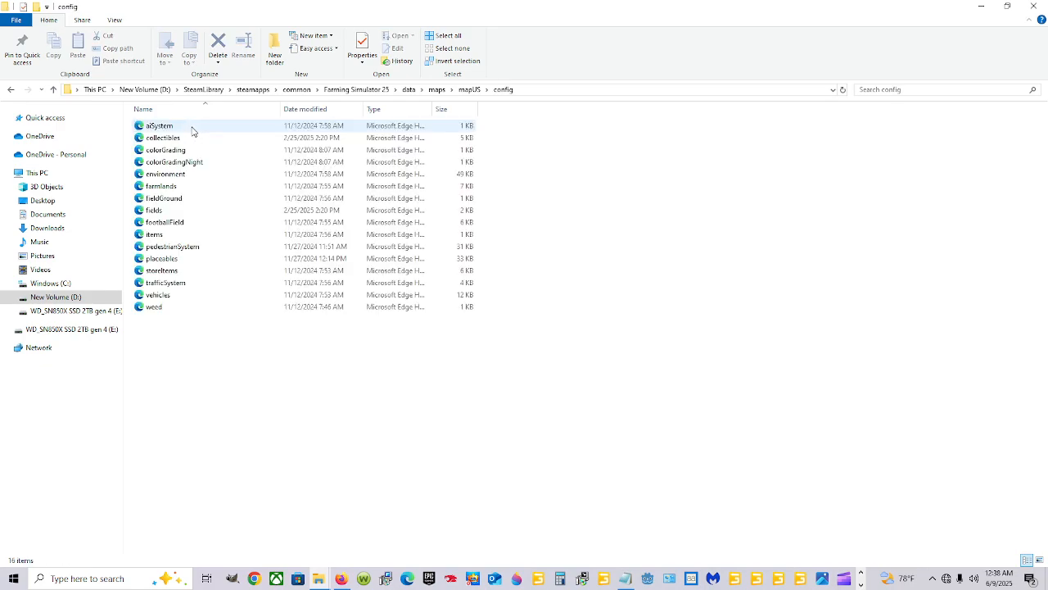
pyautogui.rightClick(185, 258)
pyautogui.click(238, 307)
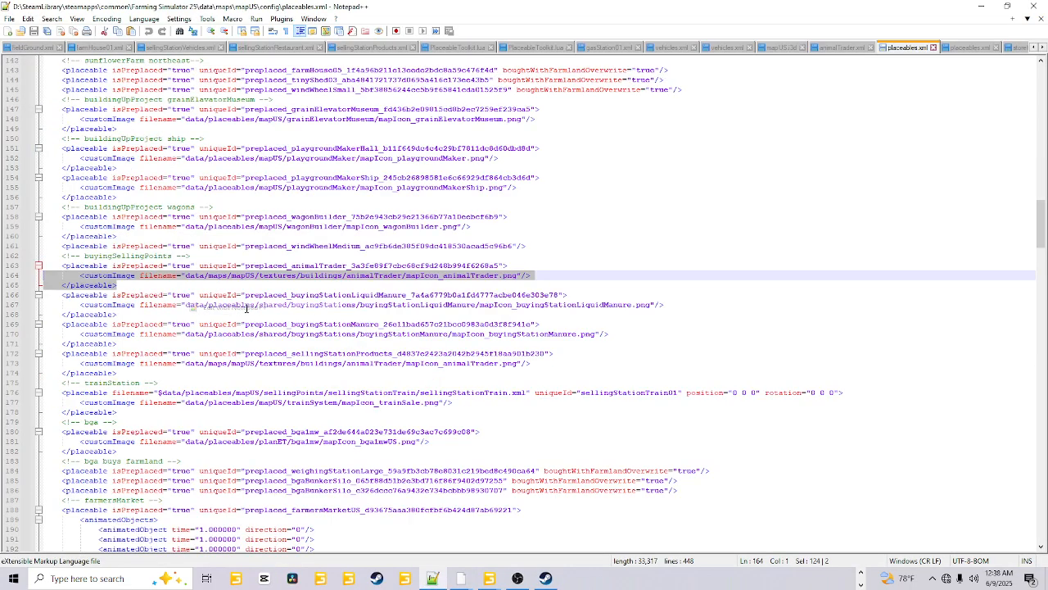
# Copy the mapIcon_animalTrader.png customImage line and closing placeable tag from the preplaced_animalTrader entry under buyingSellingPoints.
pyautogui.click(132, 288)
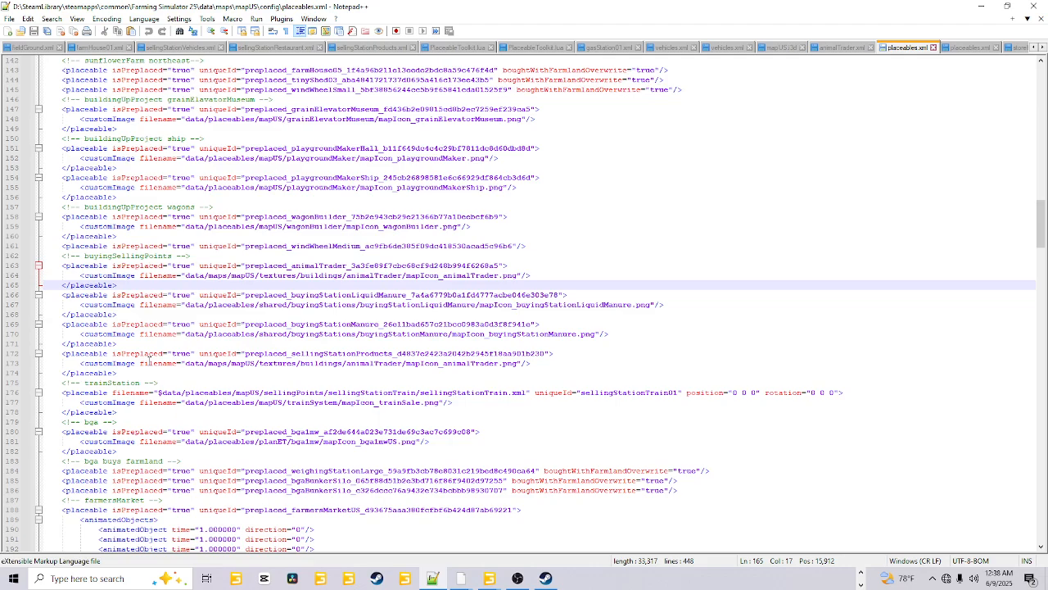
pyautogui.click(139, 313)
pyautogui.moveTo(124, 313); pyautogui.dragTo(5, 307)
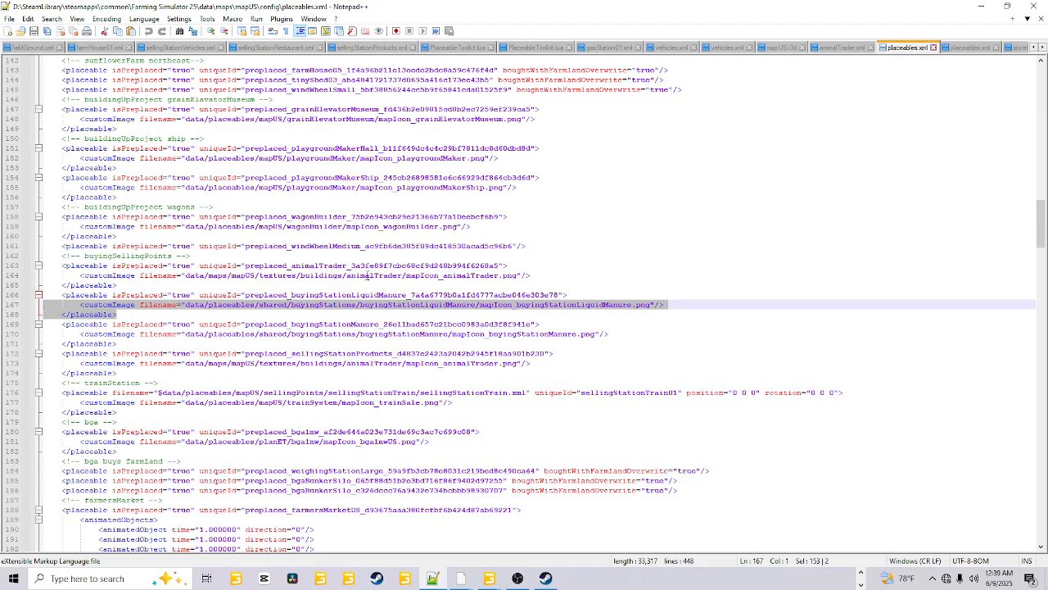
pyautogui.moveTo(136, 284); pyautogui.dragTo(20, 277)
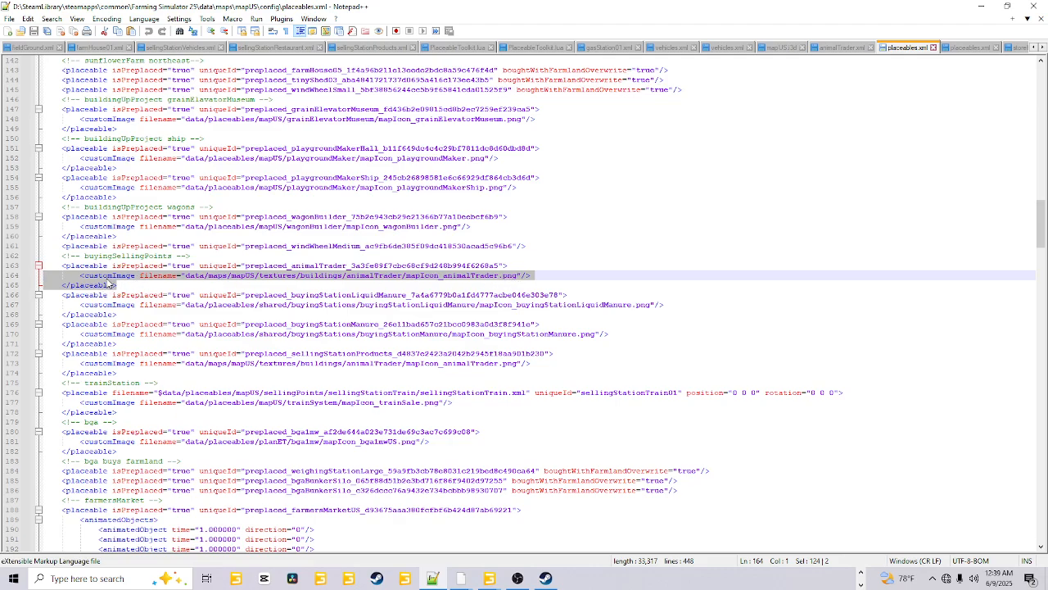
pyautogui.rightClick(185, 280)
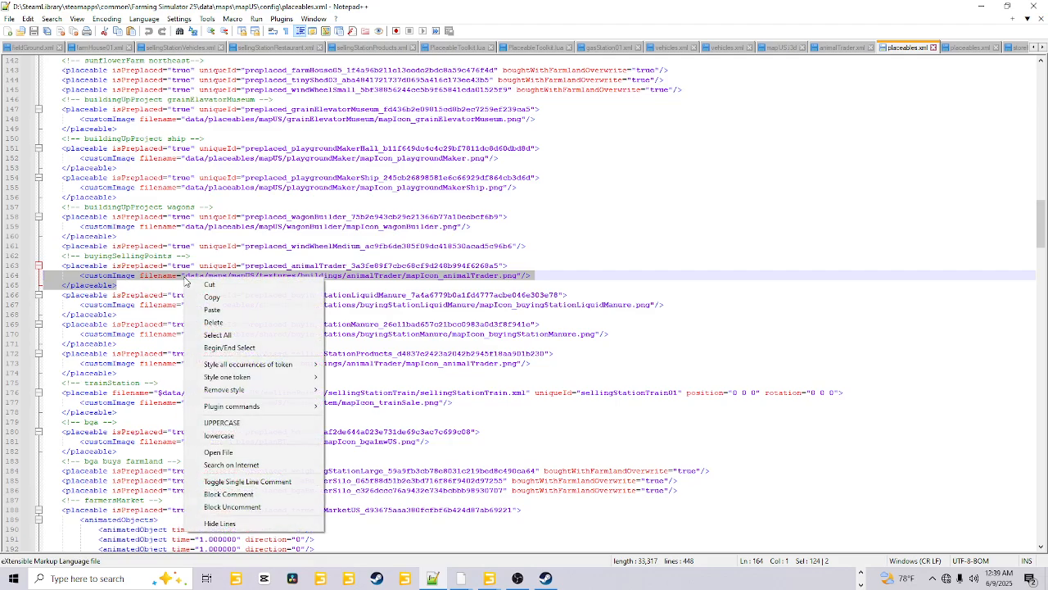
pyautogui.click(228, 298)
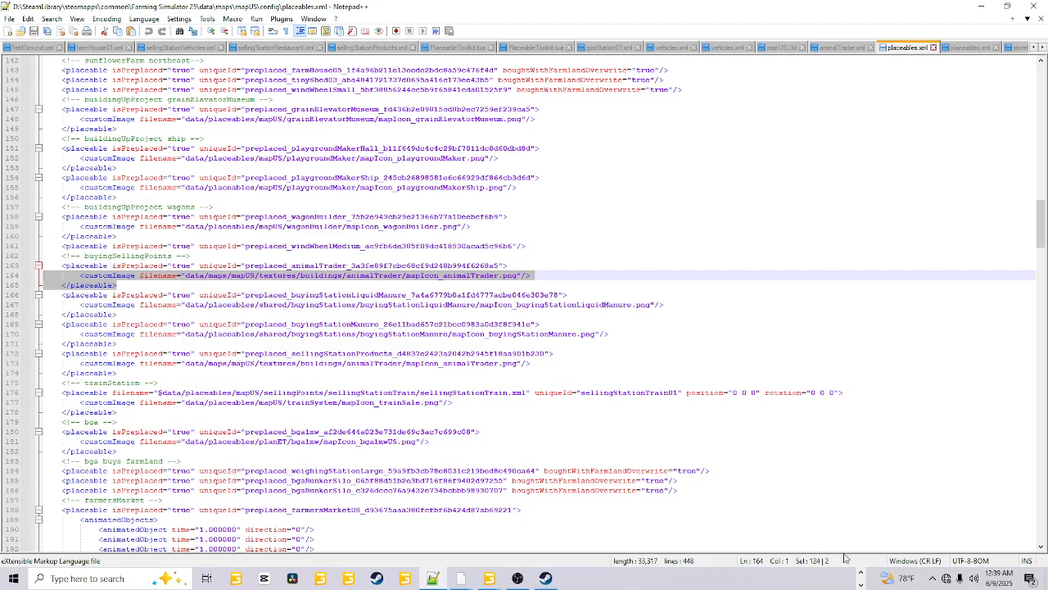
# Return to the FS25_JewelsPeacefulValley mod's config folder and open its placeables.xml in Notepad++.
pyautogui.click(860, 583)
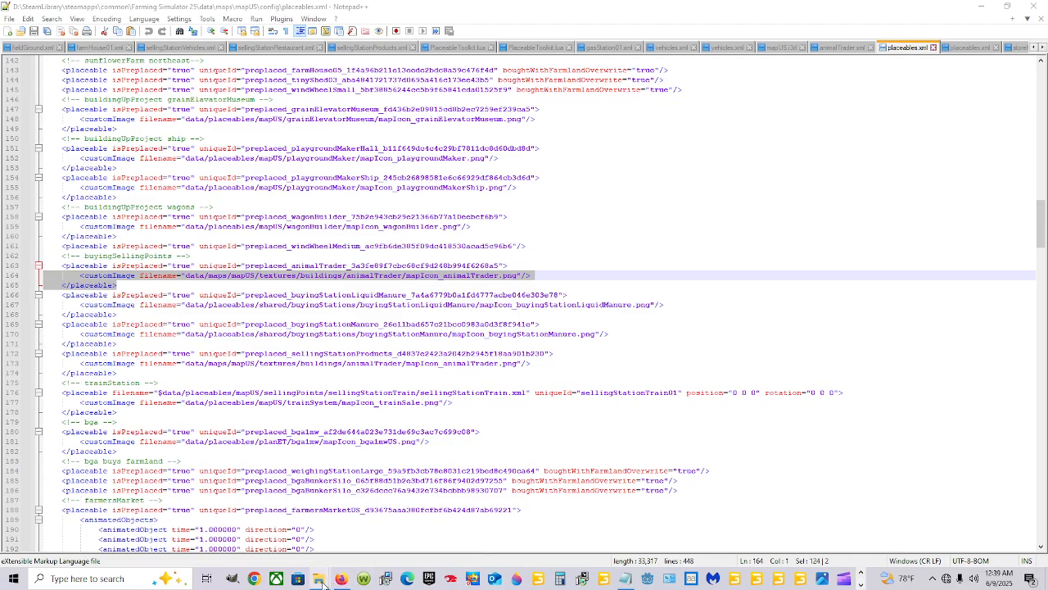
pyautogui.moveTo(323, 583)
pyautogui.click(44, 516)
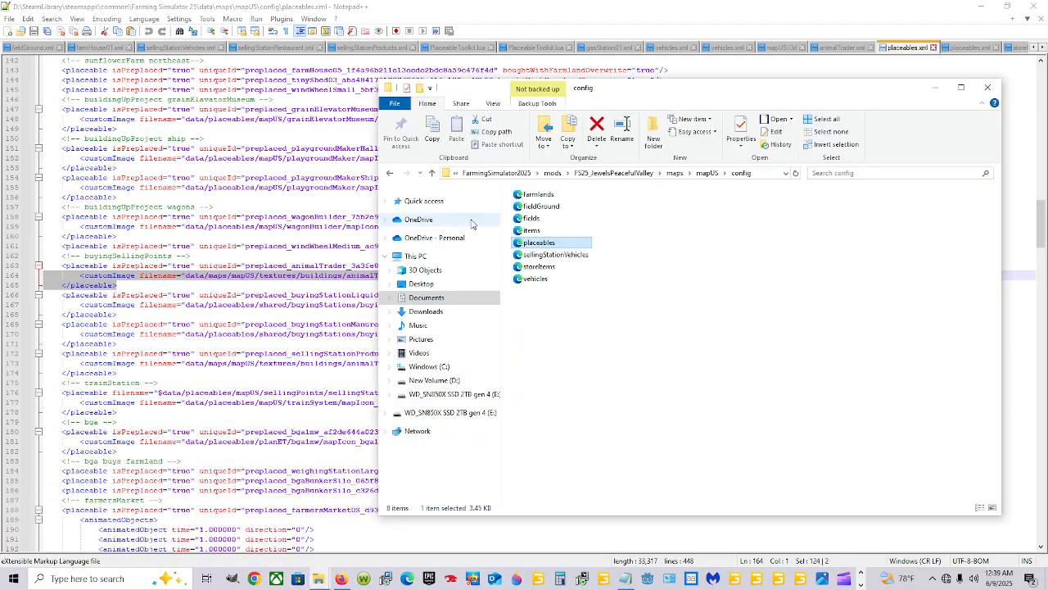
pyautogui.rightClick(566, 243)
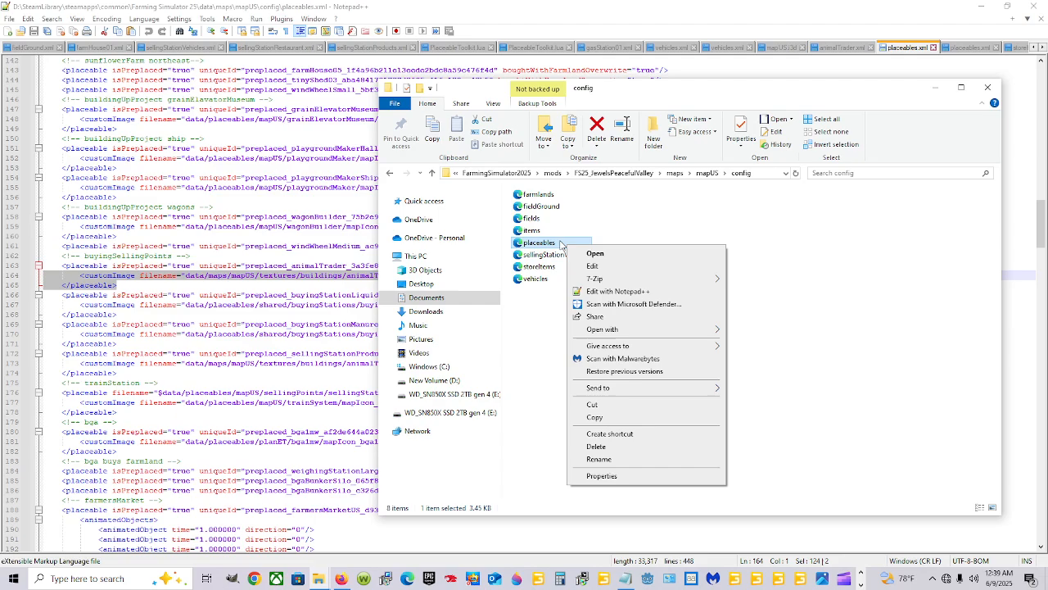
pyautogui.click(616, 292)
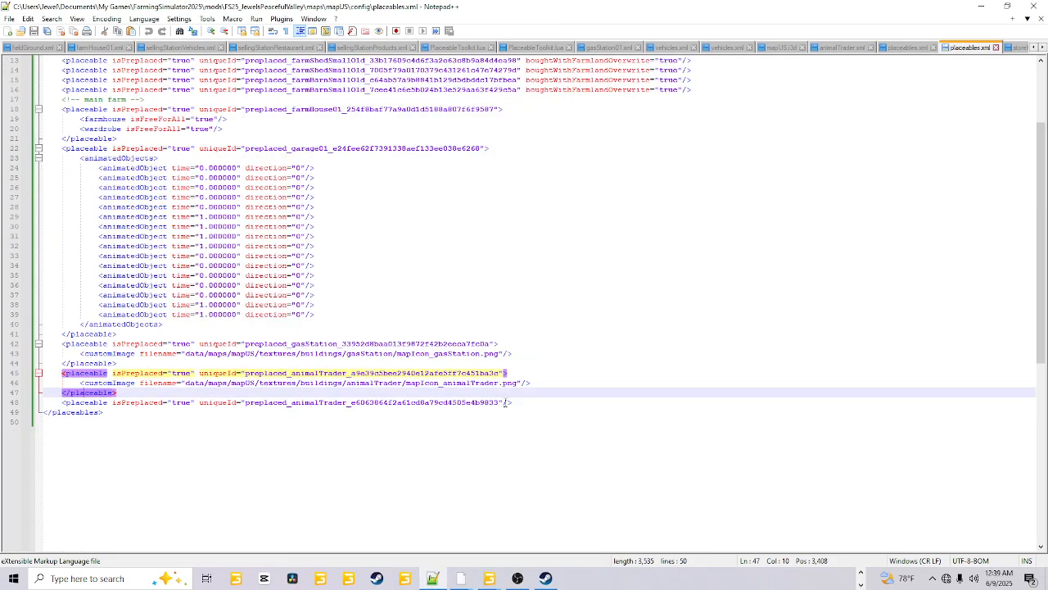
# Remove the self-closing slash from the last preplaced_animalTrader entry and paste the copied customImage line and closing tag beneath it.
pyautogui.click(505, 402)
pyautogui.click(525, 402)
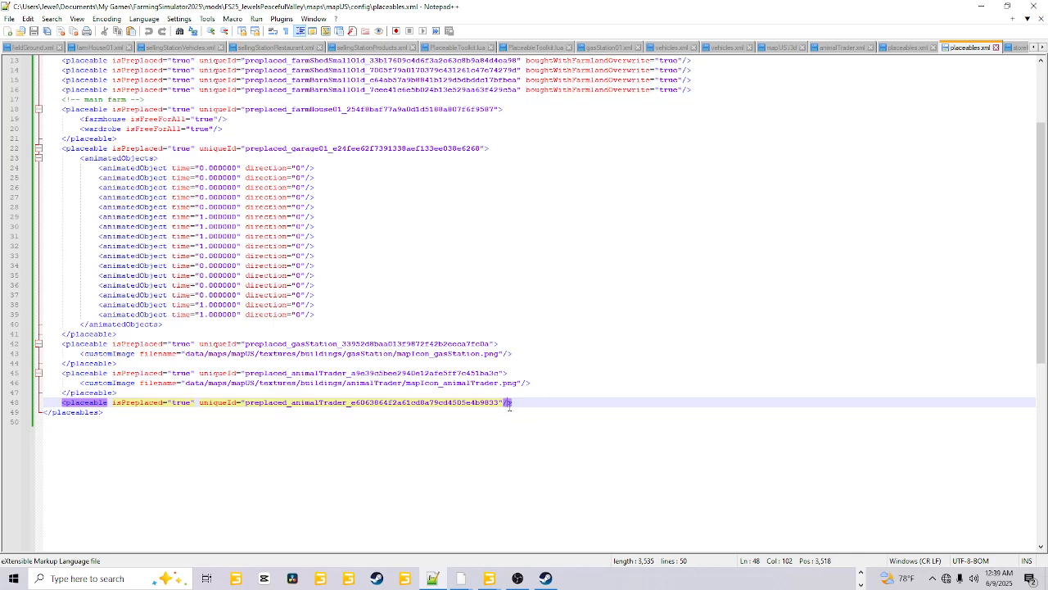
pyautogui.press('BackSpace')
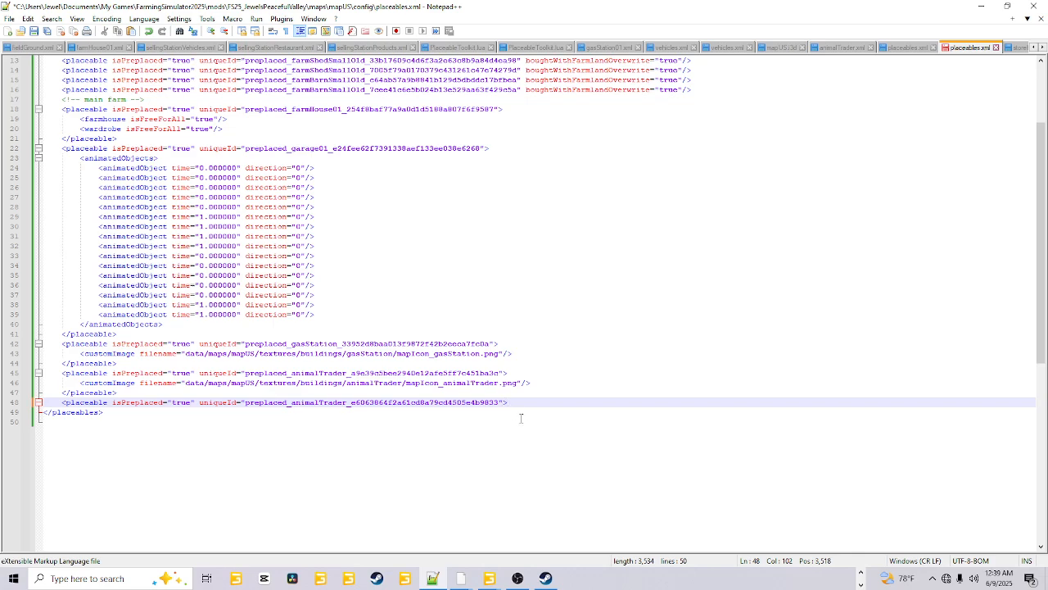
pyautogui.press('Return')
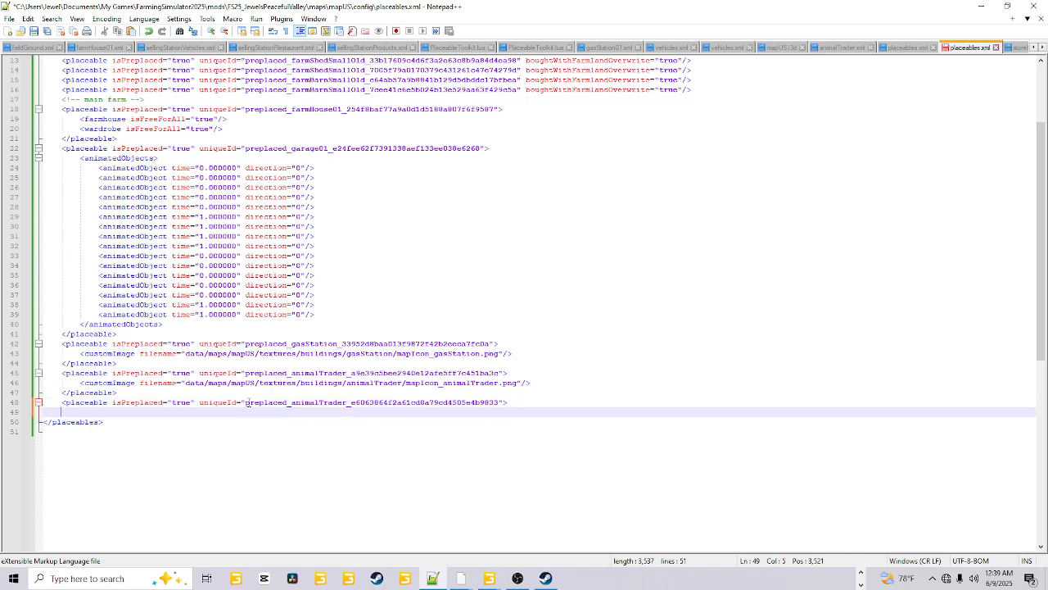
pyautogui.rightClick(47, 410)
pyautogui.click(98, 189)
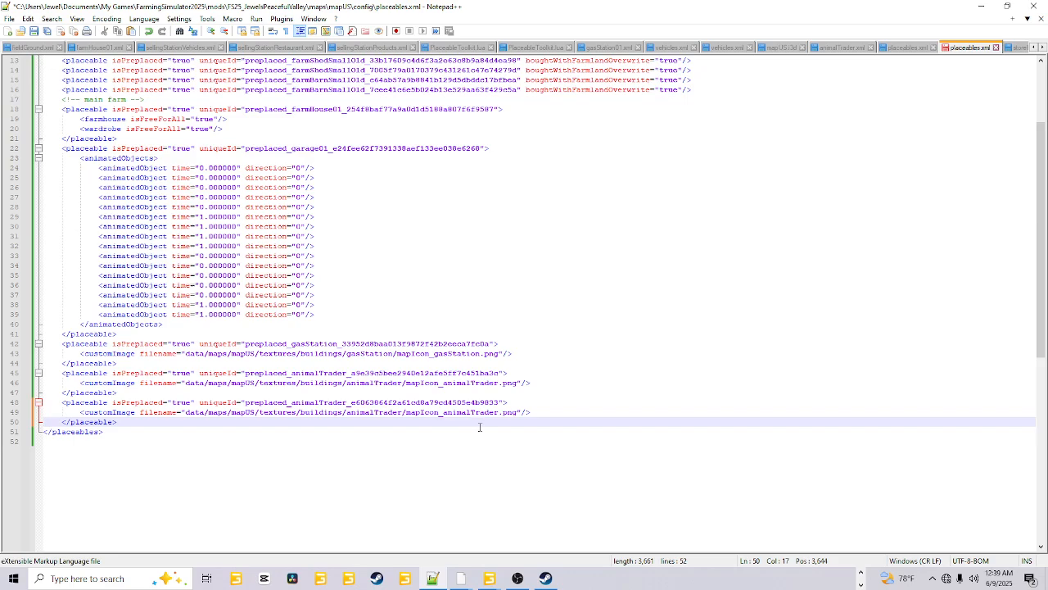
# Delete the entire last preplaced_animalTrader entry from the mod's placeables.xml and save the file.
pyautogui.moveTo(143, 417); pyautogui.dragTo(1, 402)
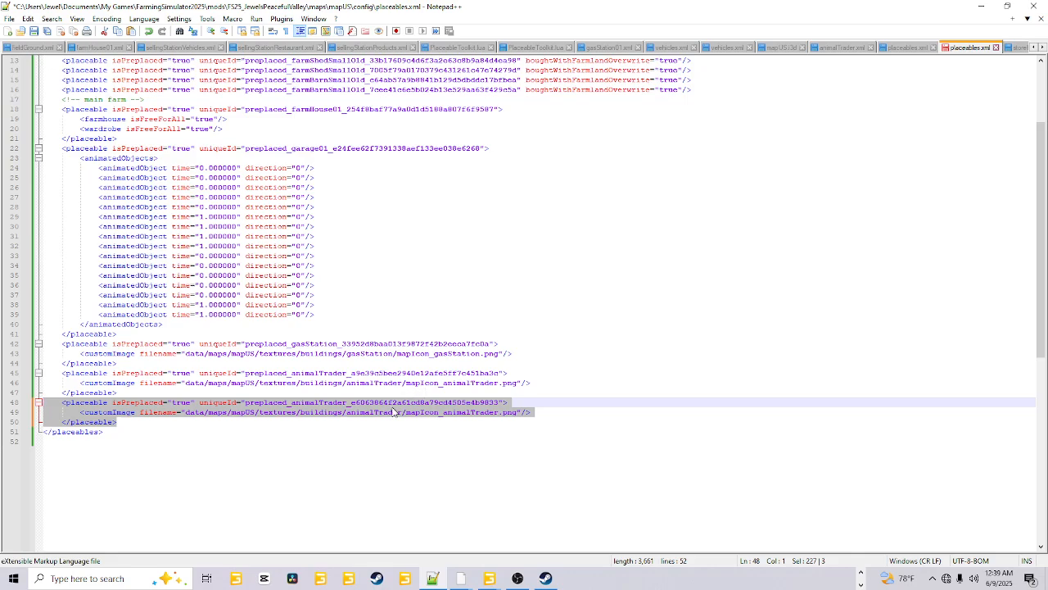
pyautogui.press('Delete')
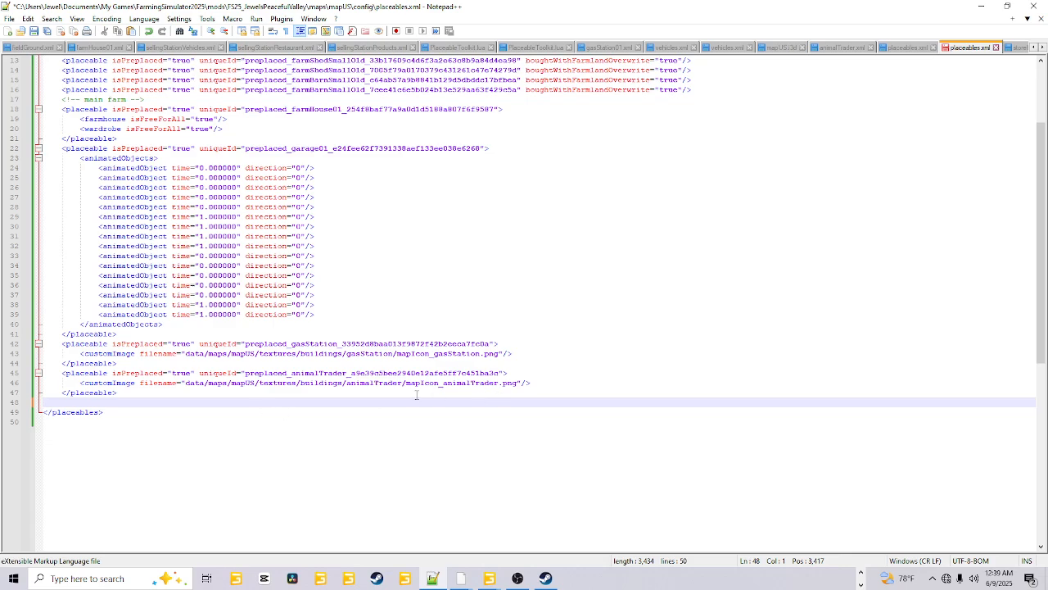
pyautogui.click(33, 31)
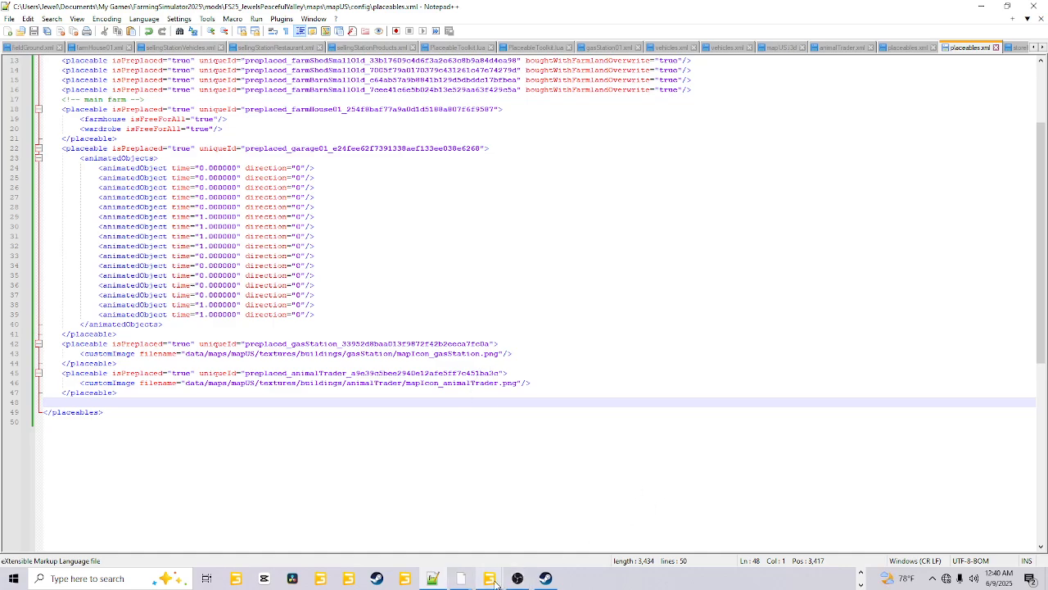
# Switch to GIANTS Editor and compare the newly imported animalTrader_CLUSTER with the one under buyingStations_AREA.
pyautogui.moveTo(493, 582)
pyautogui.click(441, 516)
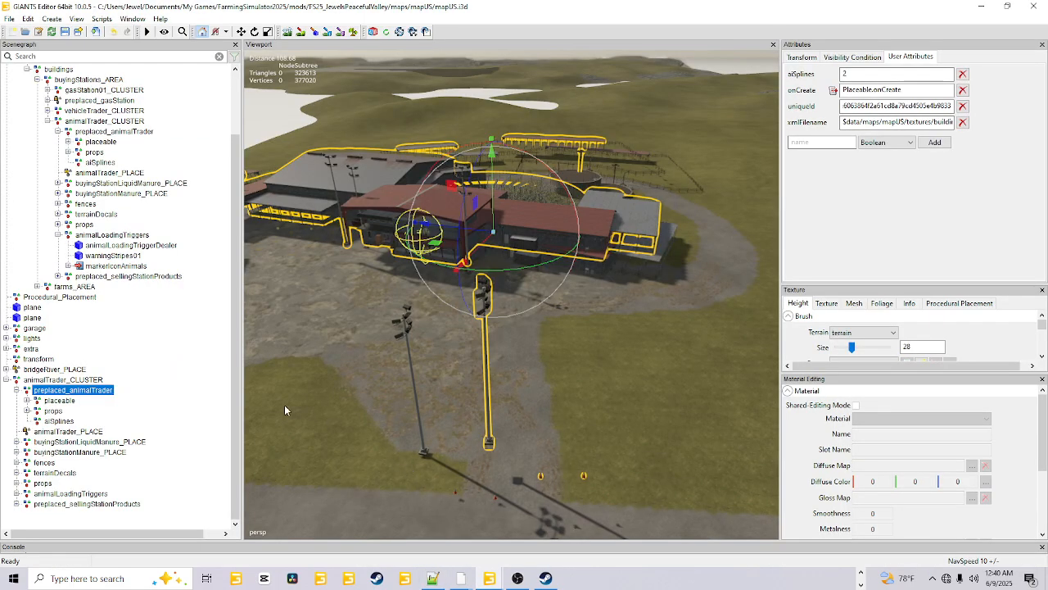
pyautogui.click(79, 380)
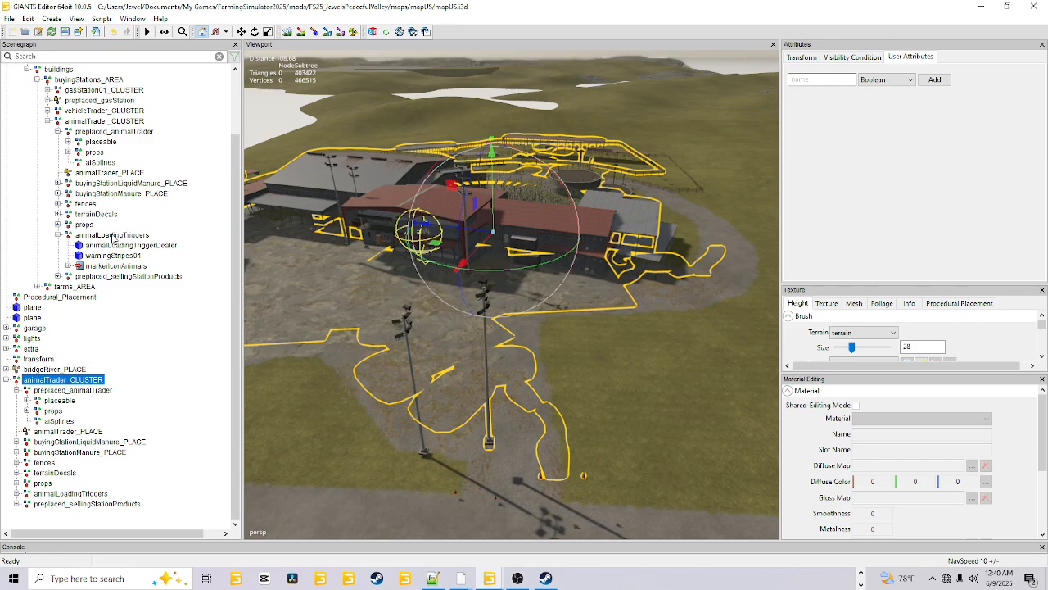
pyautogui.click(105, 121)
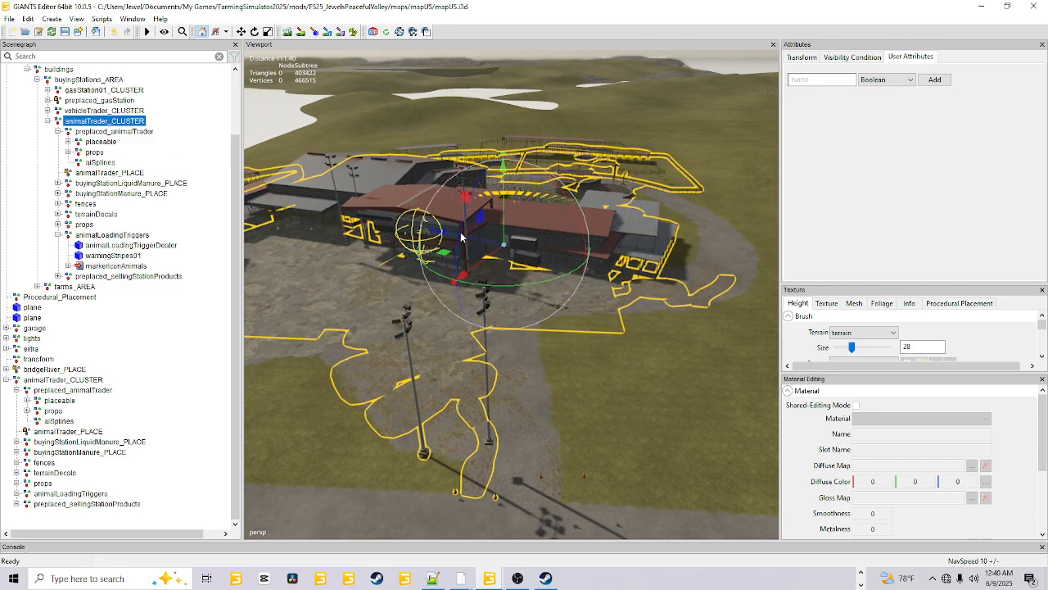
# Compare the two animalTrader_CLUSTER groups, delete the duplicate at the end of the scenegraph, and save the map.
pyautogui.keyDown('alt'); pyautogui.moveTo(498, 260); pyautogui.dragTo(568, 276); pyautogui.keyUp('alt')
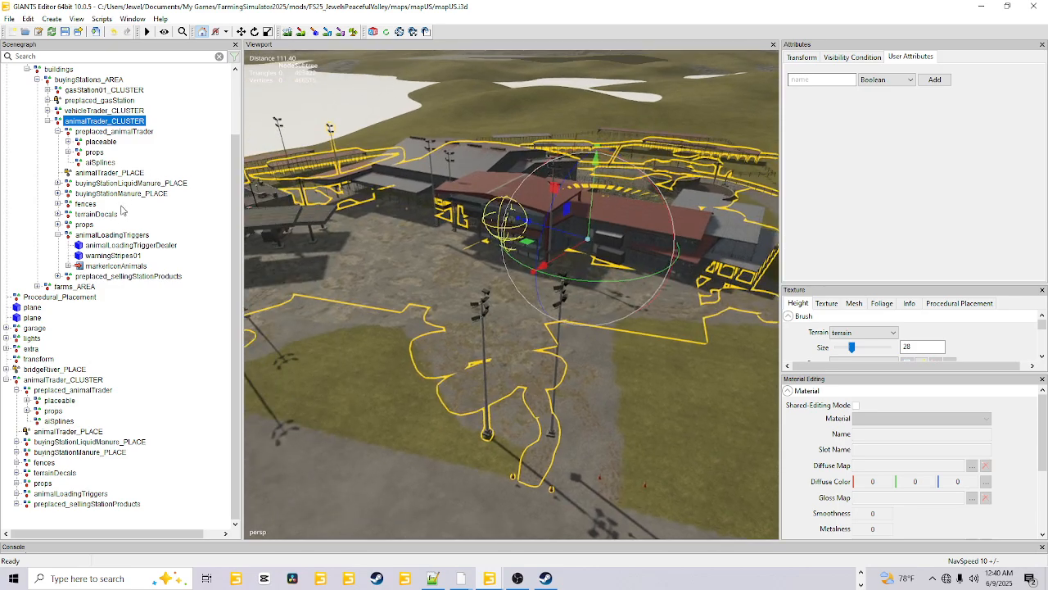
pyautogui.click(131, 236)
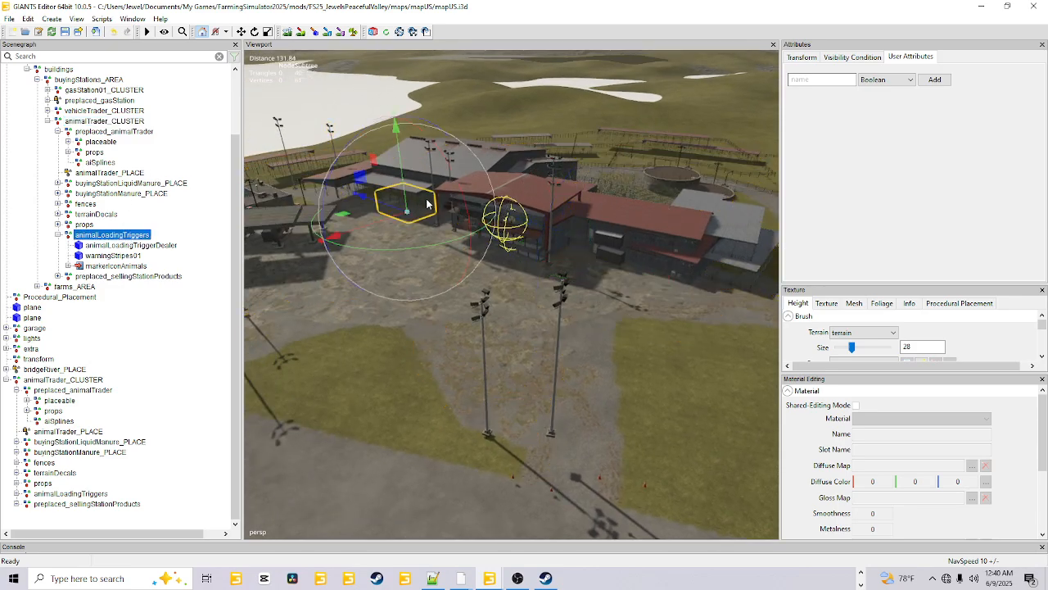
pyautogui.click(82, 390)
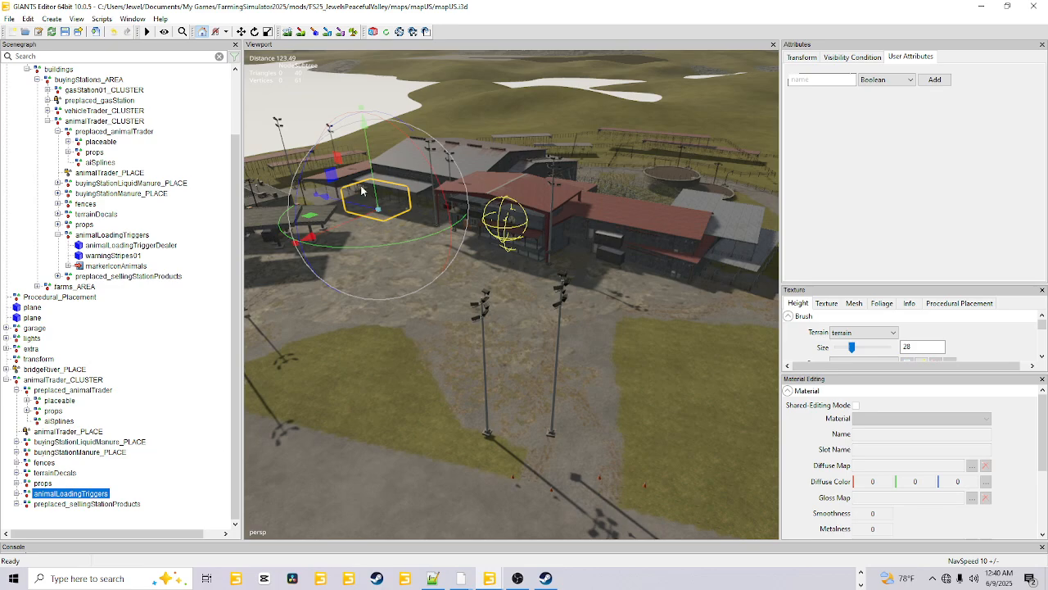
pyautogui.click(85, 381)
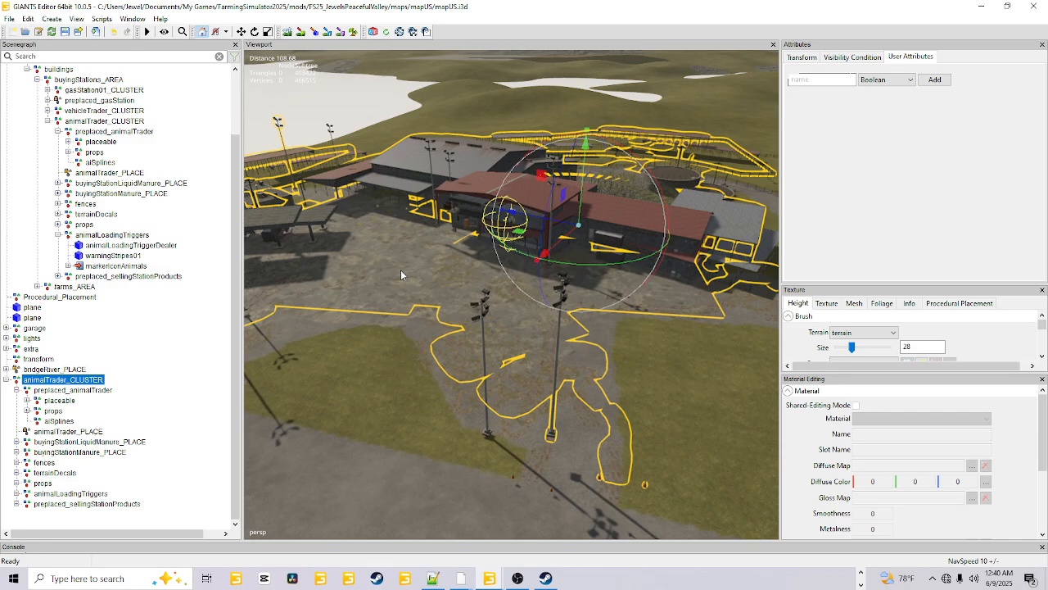
pyautogui.press('Delete')
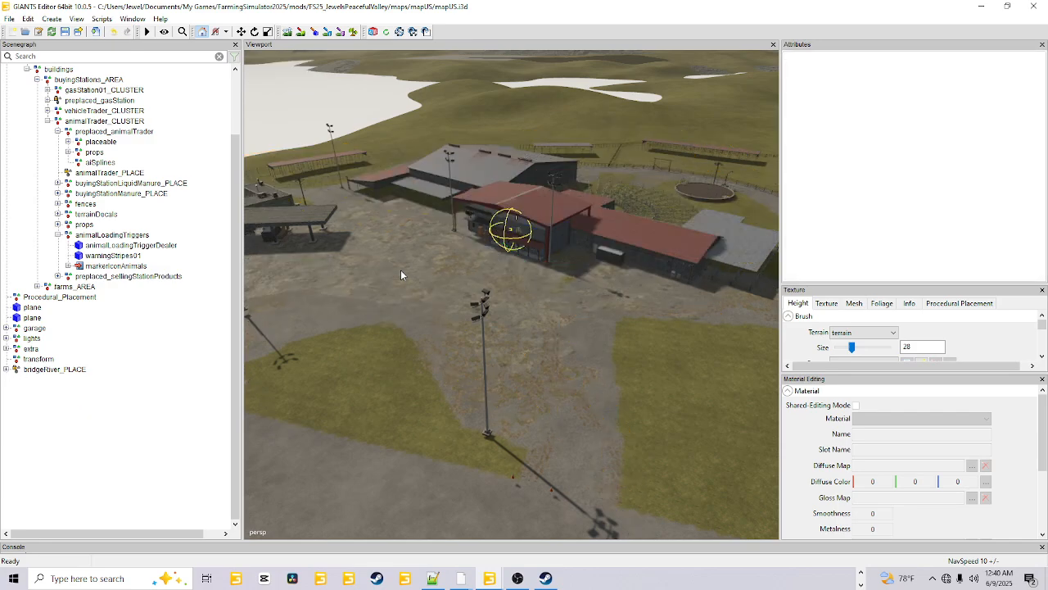
pyautogui.click(65, 31)
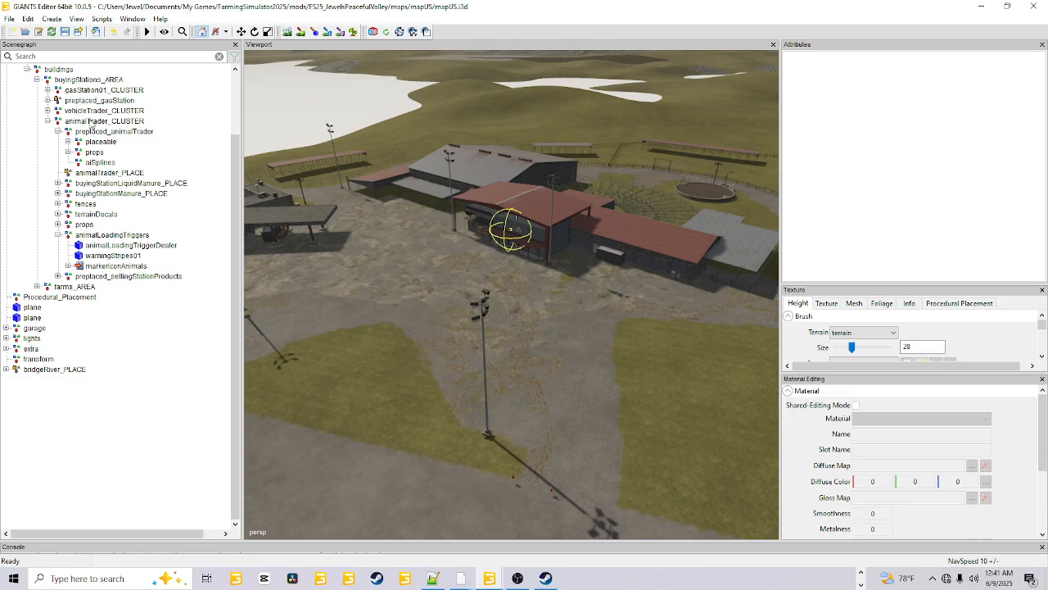
# Examine the user attributes of preplaced_animalTrader under buyingStations_AREA, including its uniqueId and xmlFilename.
pyautogui.click(116, 131)
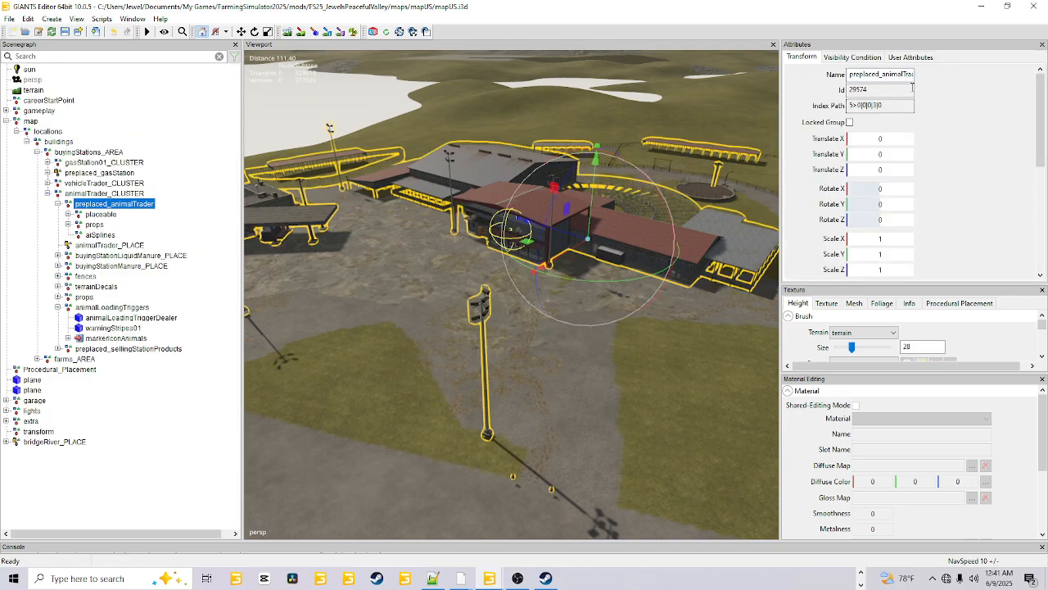
pyautogui.click(929, 59)
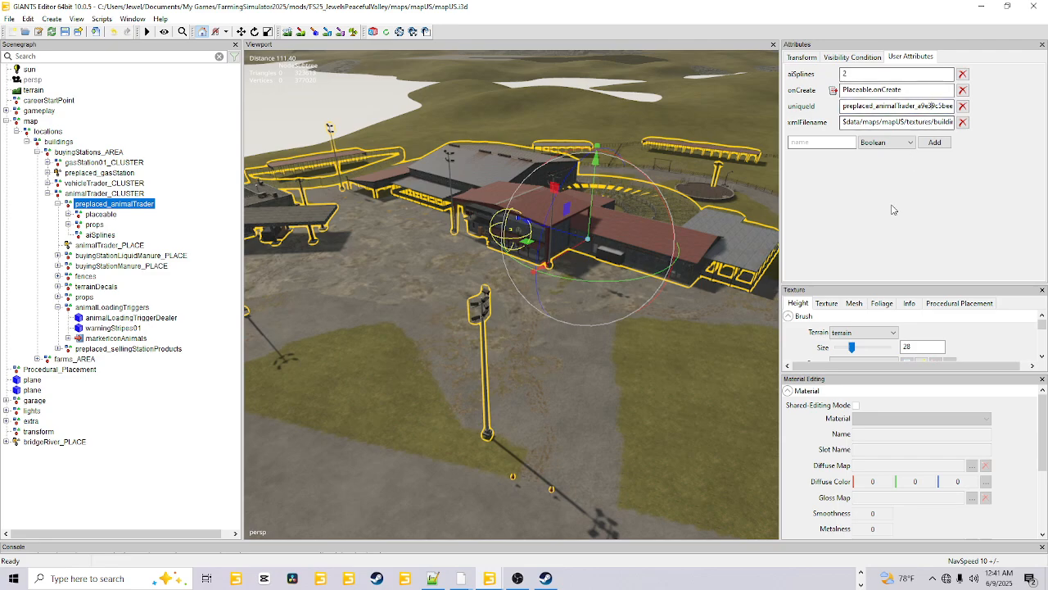
pyautogui.press('Right')
pyautogui.press('Right')
pyautogui.press('Right')
pyautogui.press('Right')
pyautogui.press('Right')
pyautogui.press('Right')
pyautogui.press('Right')
pyautogui.press('Right')
pyautogui.press('Right')
pyautogui.press('Right')
pyautogui.press('Right')
pyautogui.press('Right')
pyautogui.press('Right')
pyautogui.press('Right')
pyautogui.press('Right')
pyautogui.press('Right')
pyautogui.press('Right')
pyautogui.press('Right')
pyautogui.press('Right')
pyautogui.press('Right')
# Examine the attributes of animalLoadingTriggers and preplaced_sellingStationProducts within the remaining animalTrader_CLUSTER.
pyautogui.click(139, 308)
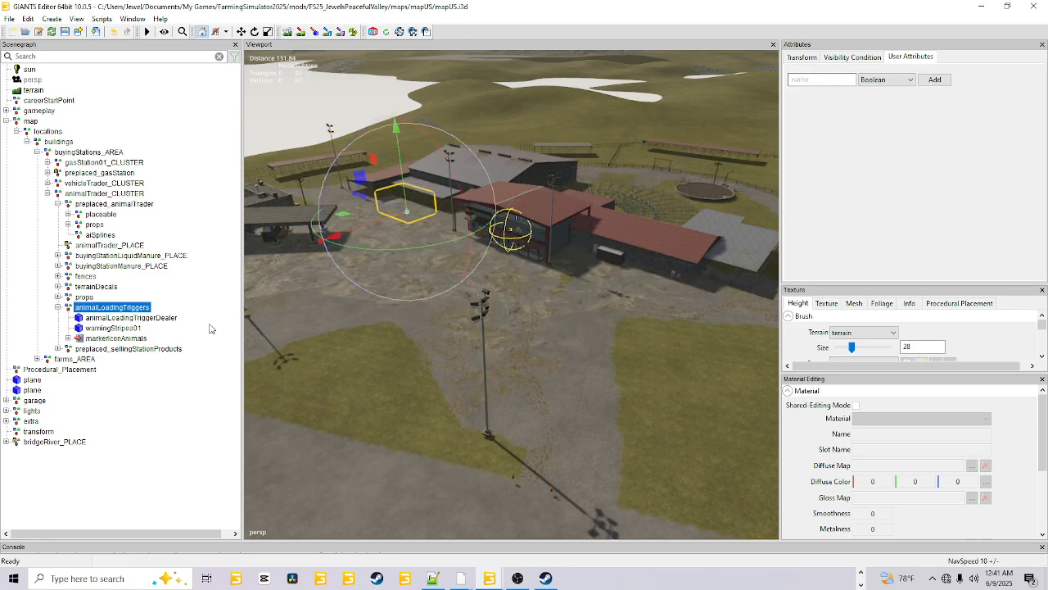
pyautogui.click(172, 258)
pyautogui.click(157, 263)
pyautogui.click(157, 258)
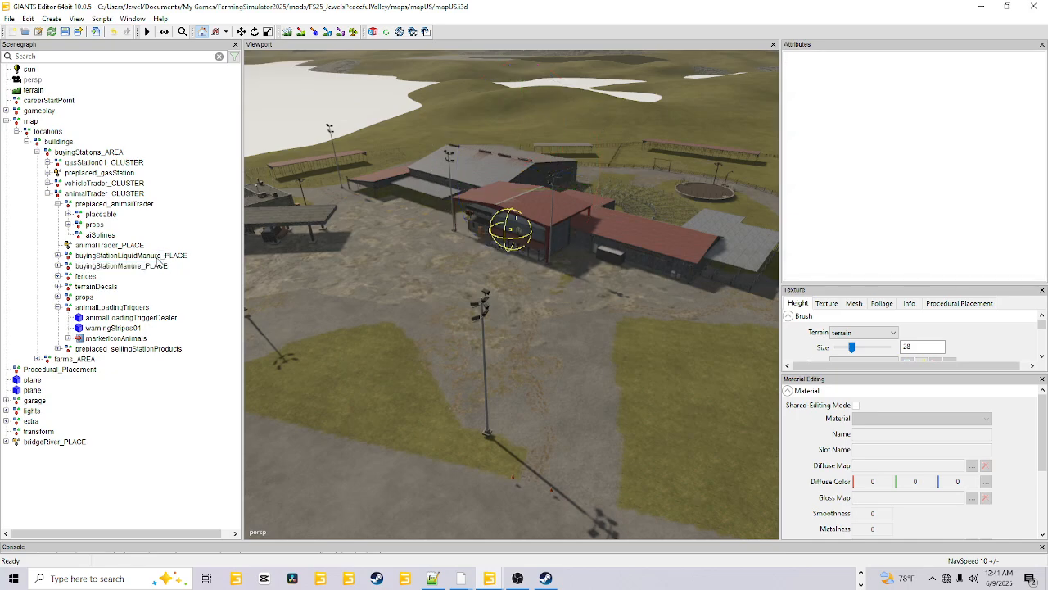
pyautogui.click(157, 257)
pyautogui.click(153, 321)
pyautogui.click(174, 358)
pyautogui.click(176, 351)
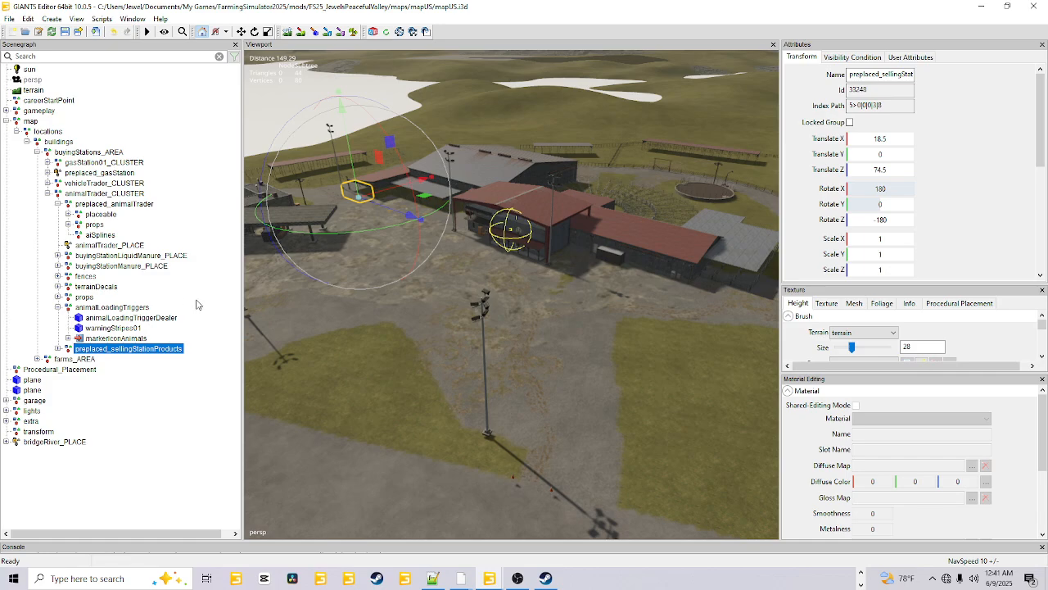
# Switch to File Explorer and locate the storeItems file in the base game's mapUS config folder.
pyautogui.click(859, 572)
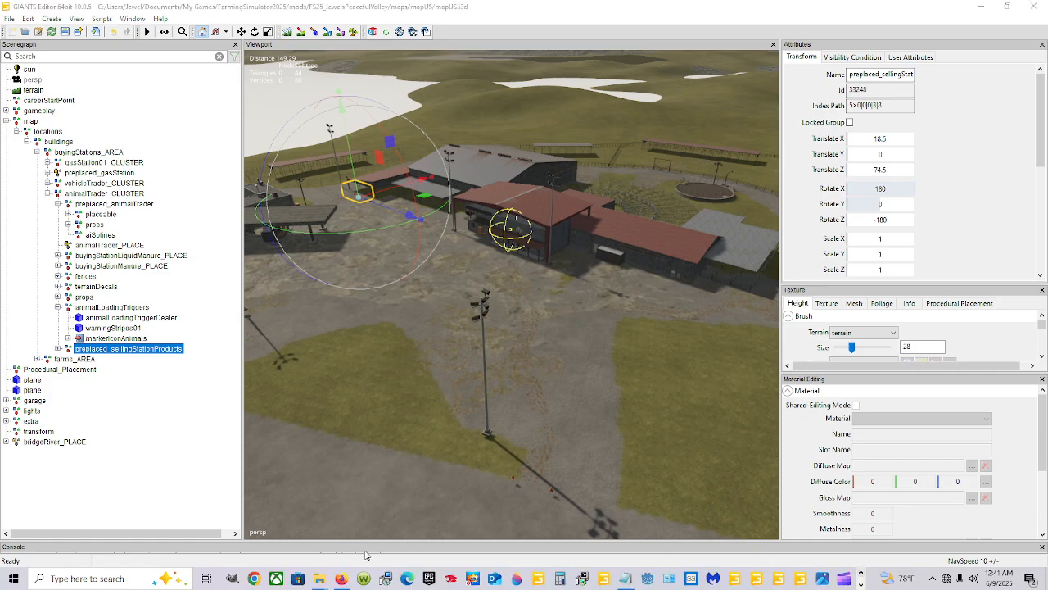
pyautogui.moveTo(319, 577)
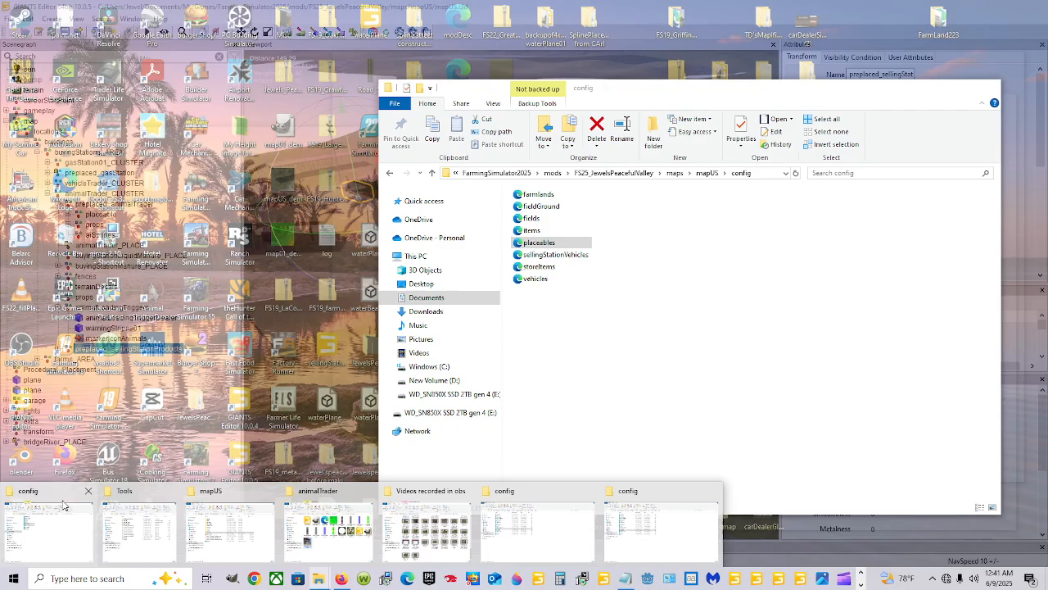
pyautogui.click(64, 506)
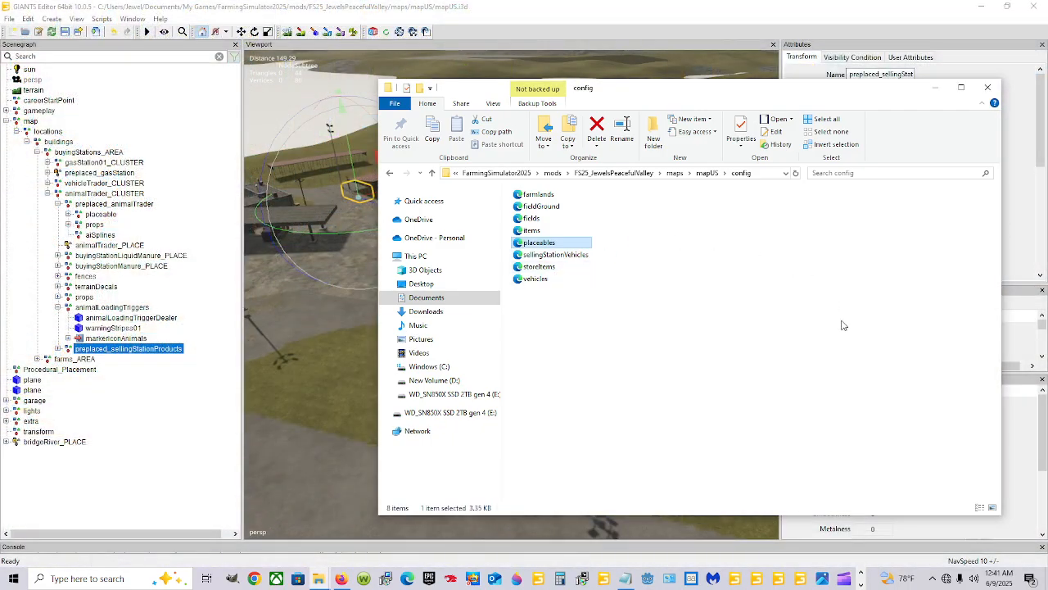
pyautogui.moveTo(321, 577)
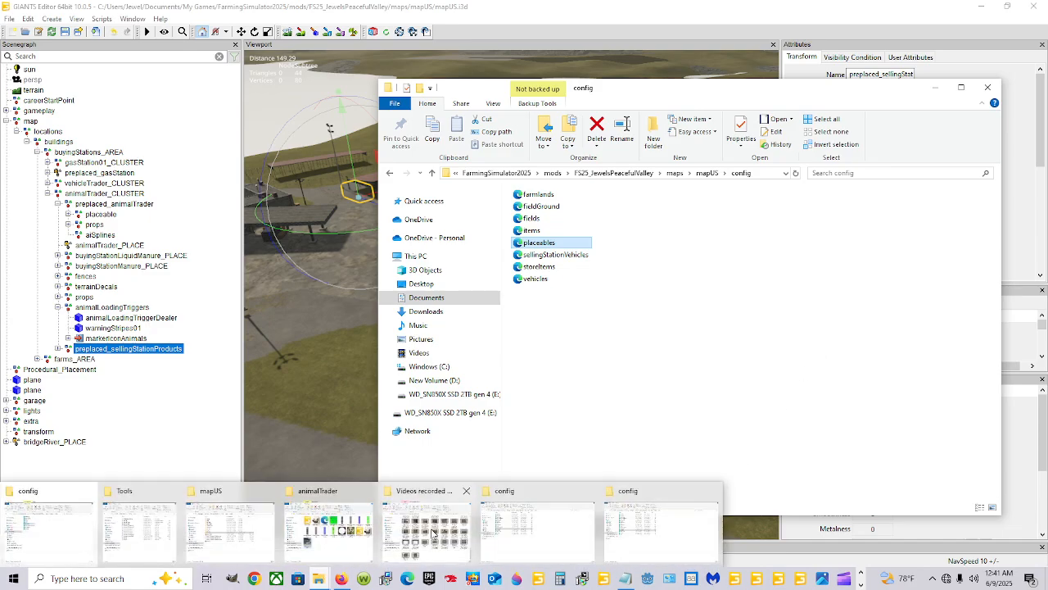
pyautogui.click(563, 524)
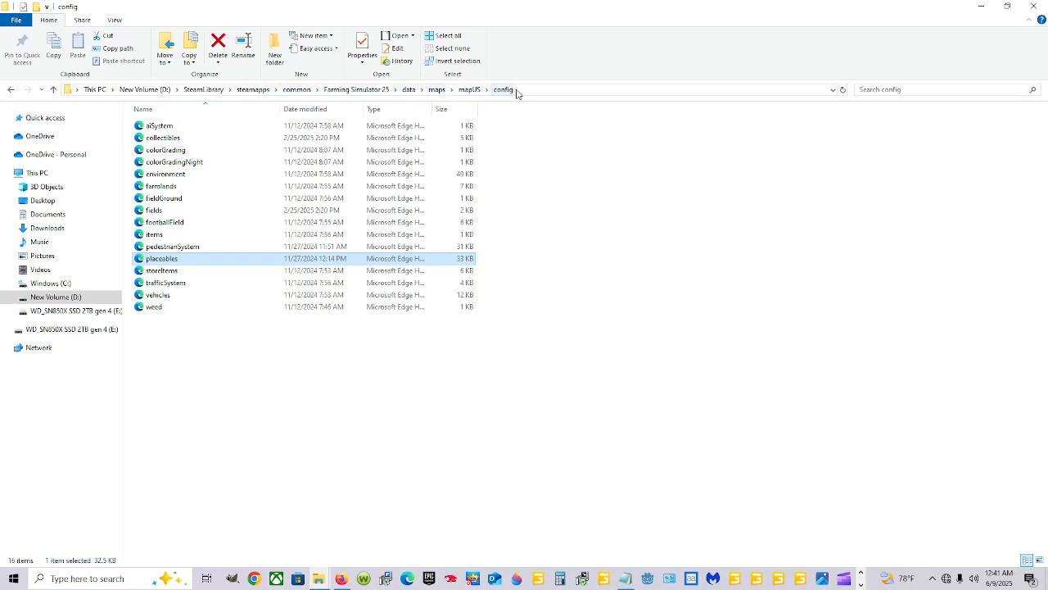
pyautogui.rightClick(204, 272)
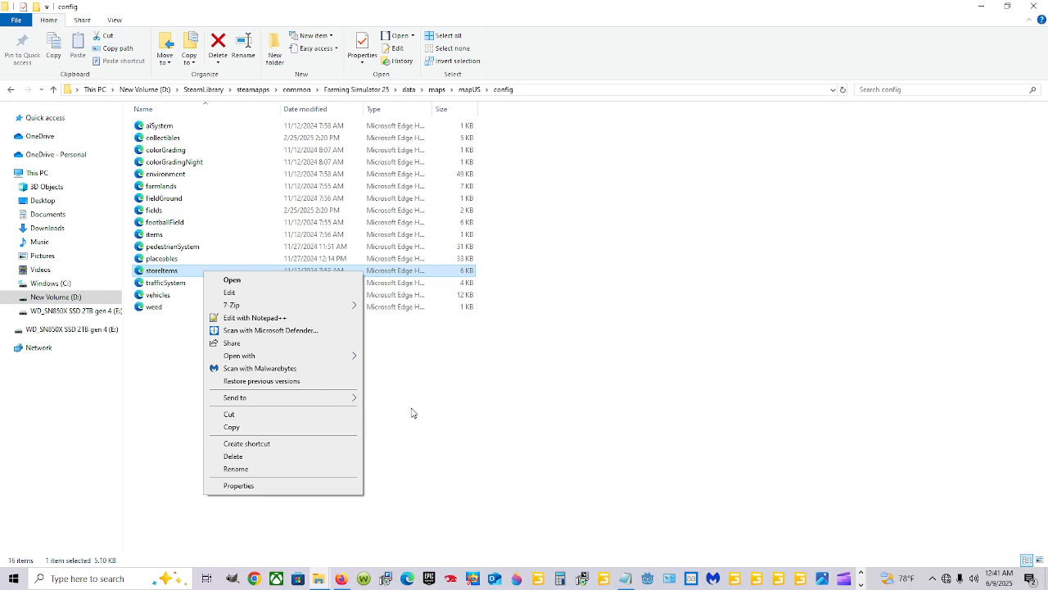
pyautogui.click(439, 423)
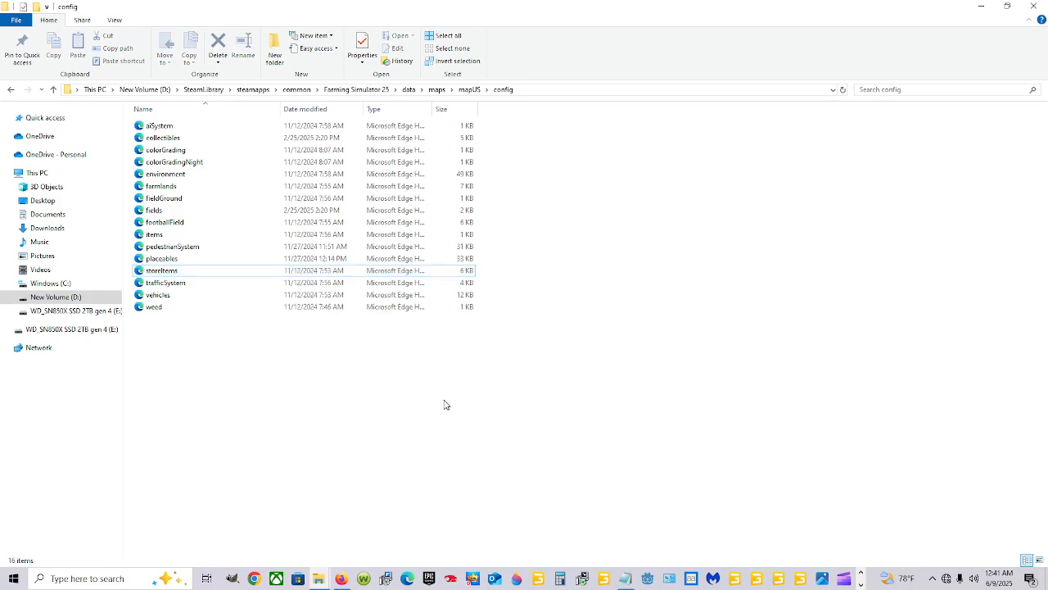
# Return to the FS25_JewelsPeacefulValley mod's config folder and locate its own storeItems file.
pyautogui.moveTo(310, 577)
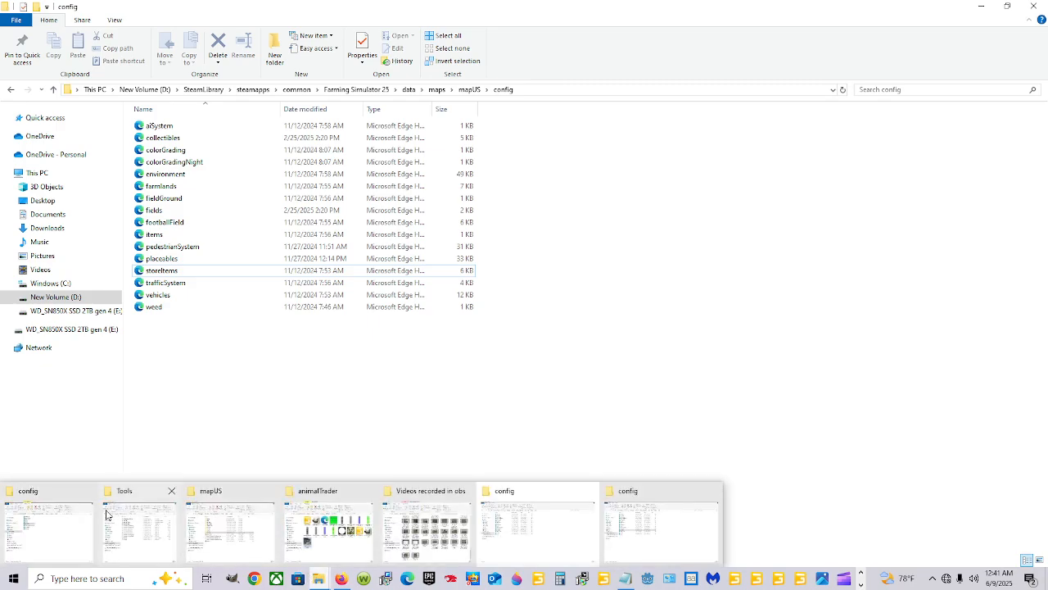
pyautogui.click(69, 516)
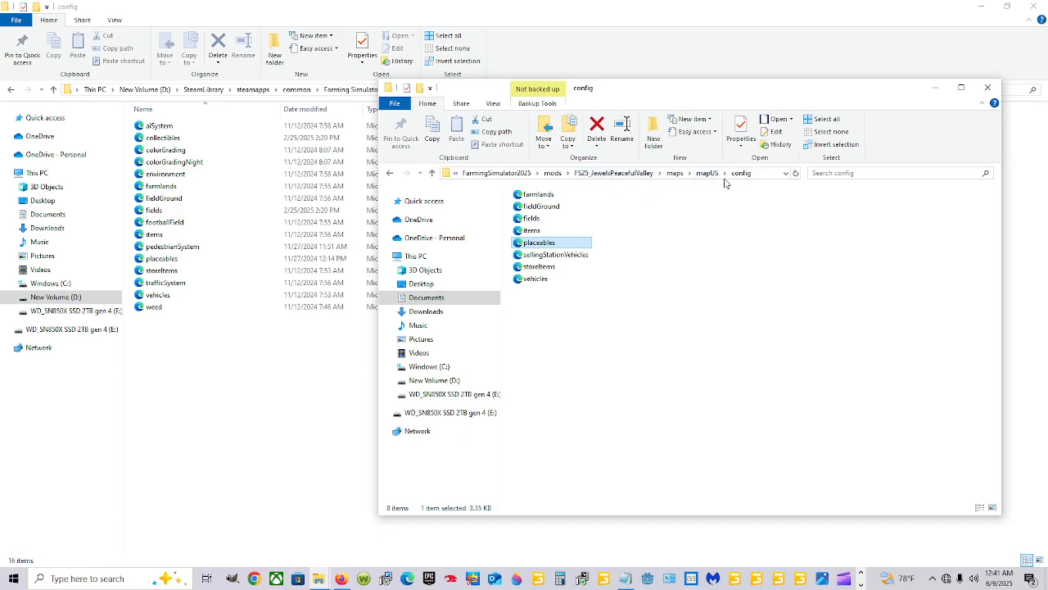
pyautogui.rightClick(585, 297)
pyautogui.click(564, 318)
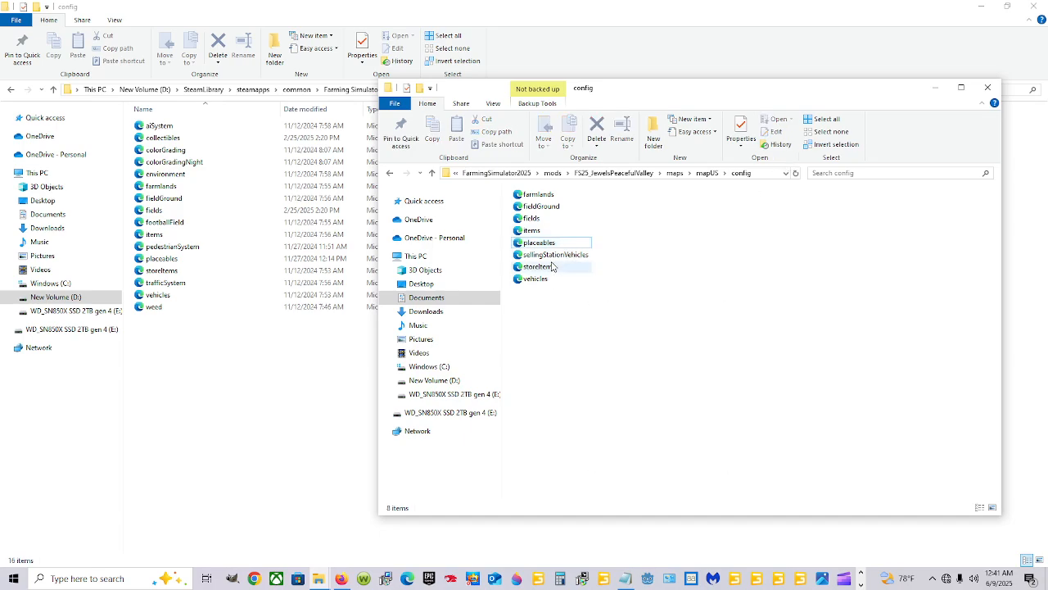
pyautogui.click(546, 269)
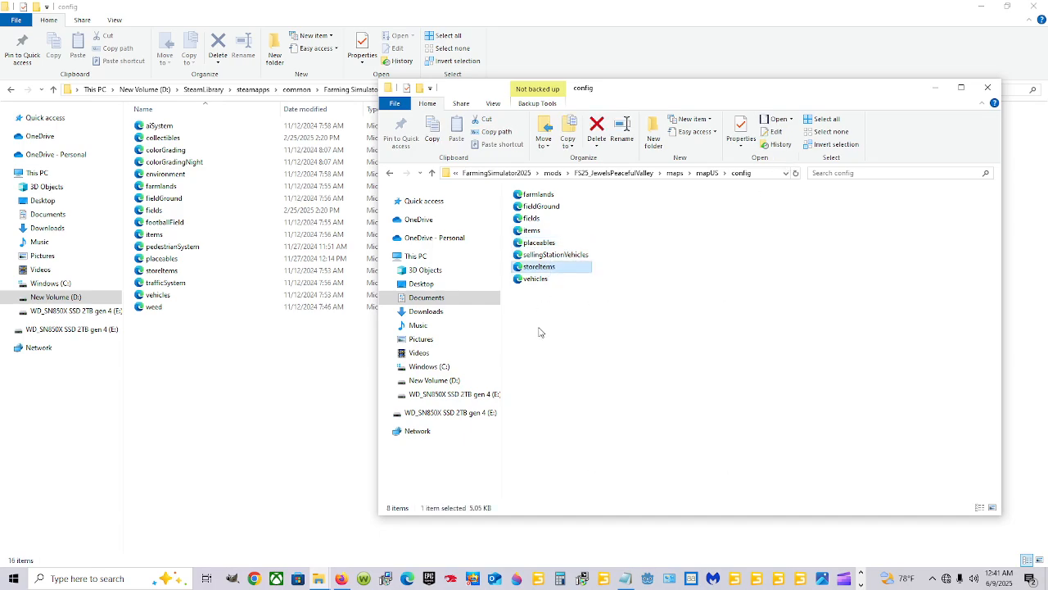
# Open mapUS.xml from the mod's mapUS folder in Notepad++ and check the storeItems filename entry.
pyautogui.click(707, 173)
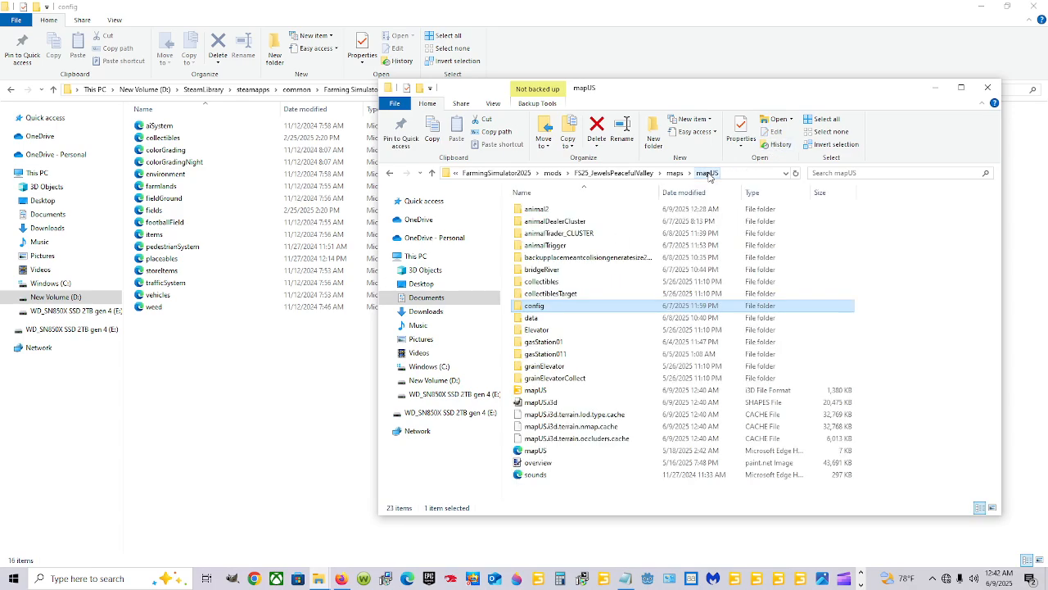
pyautogui.click(565, 453)
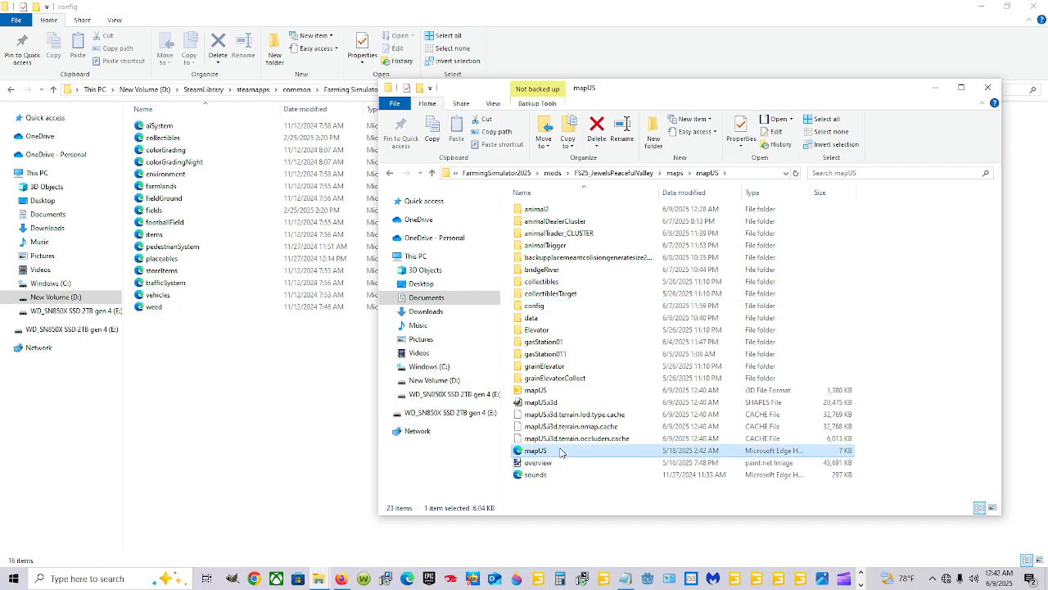
pyautogui.rightClick(561, 451)
pyautogui.click(638, 264)
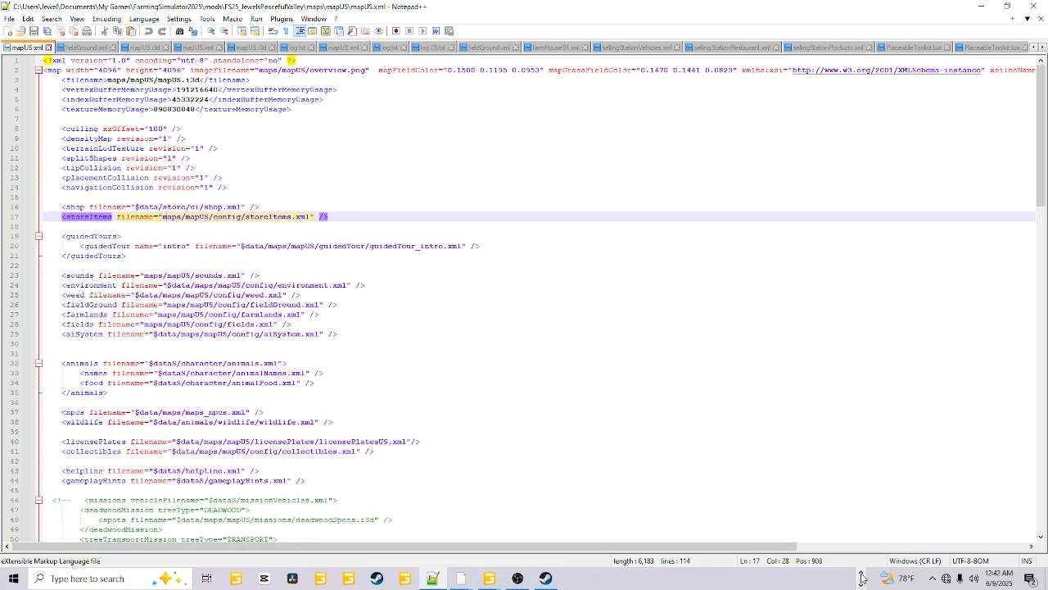
# Go back to the mod's config folder and open storeItems.xml in Notepad++.
pyautogui.moveTo(312, 579)
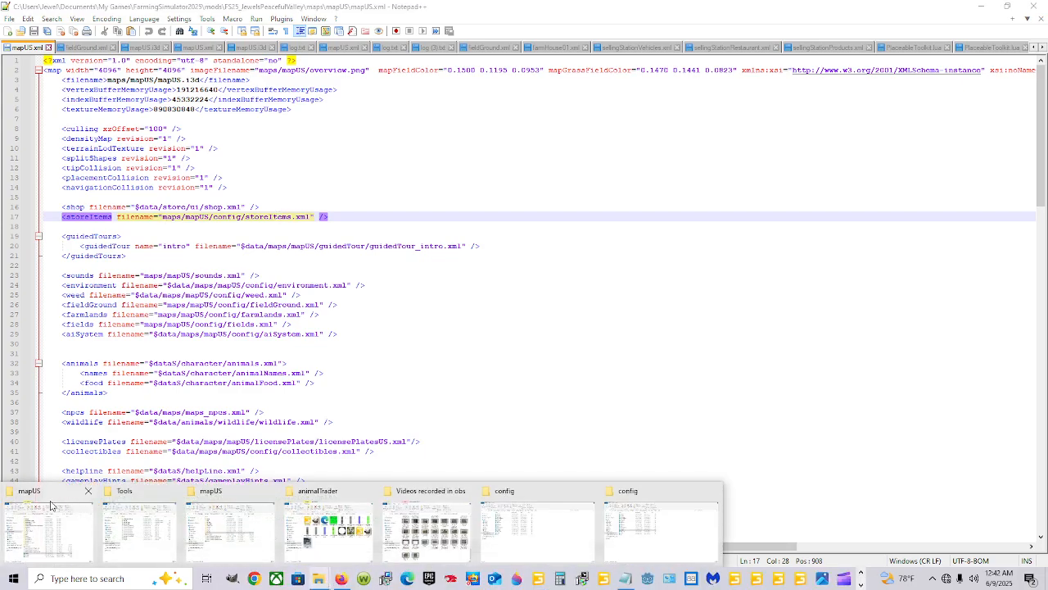
pyautogui.click(19, 510)
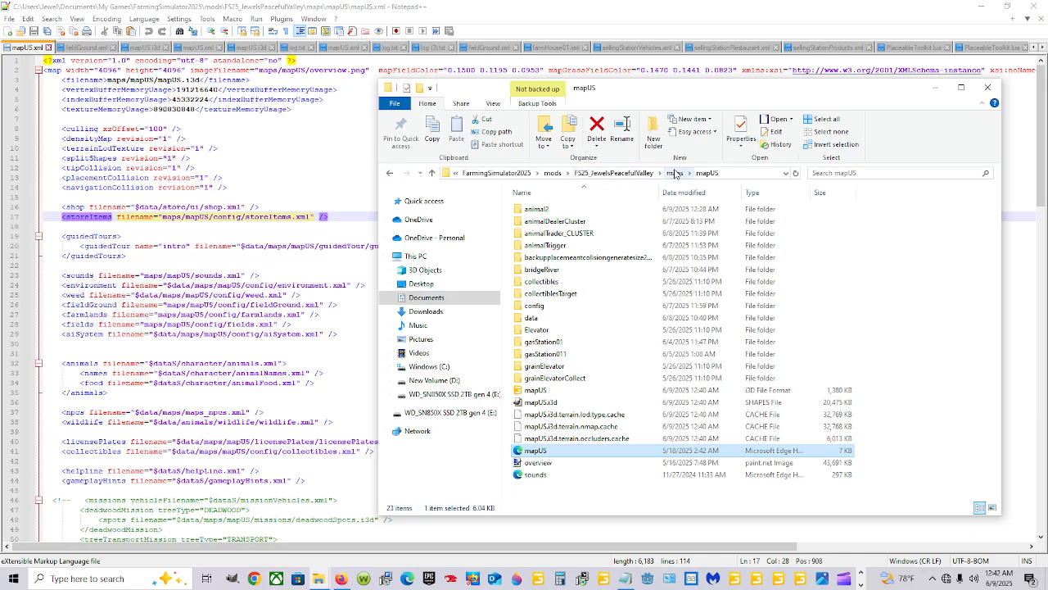
pyautogui.doubleClick(554, 306)
pyautogui.click(554, 267)
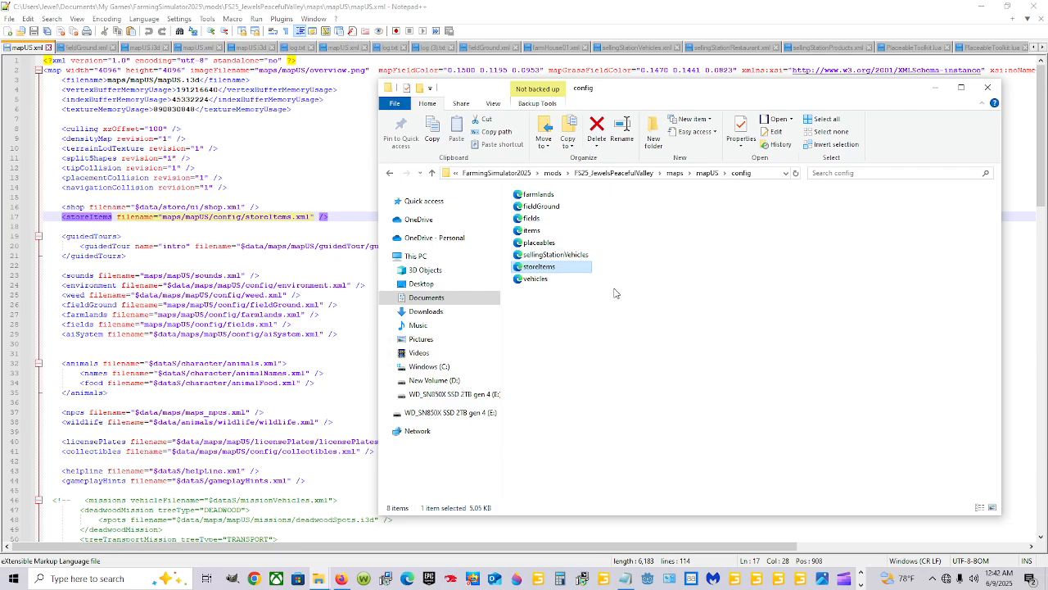
pyautogui.rightClick(569, 267)
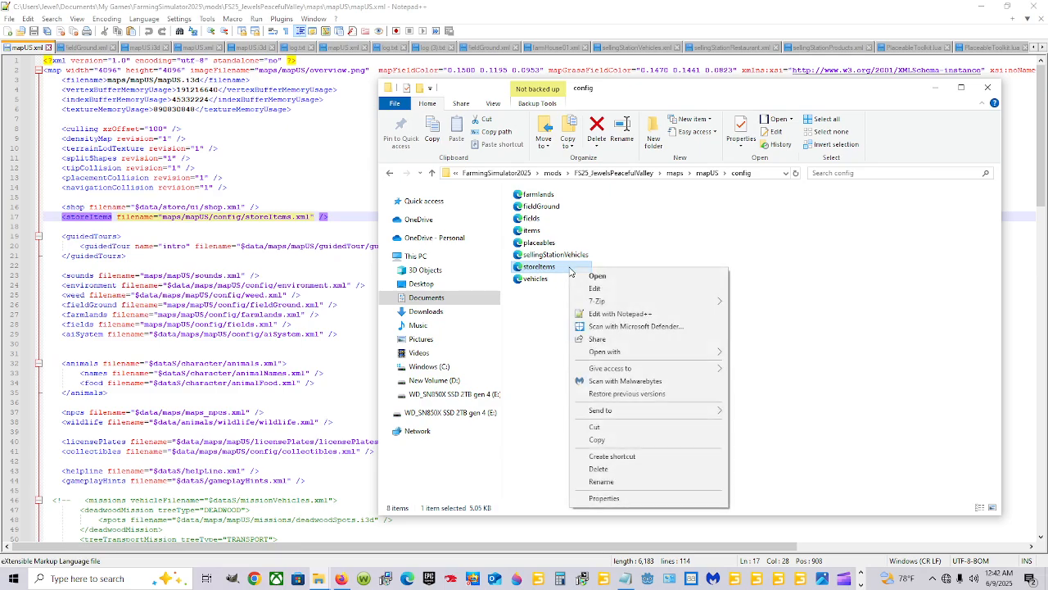
pyautogui.click(641, 319)
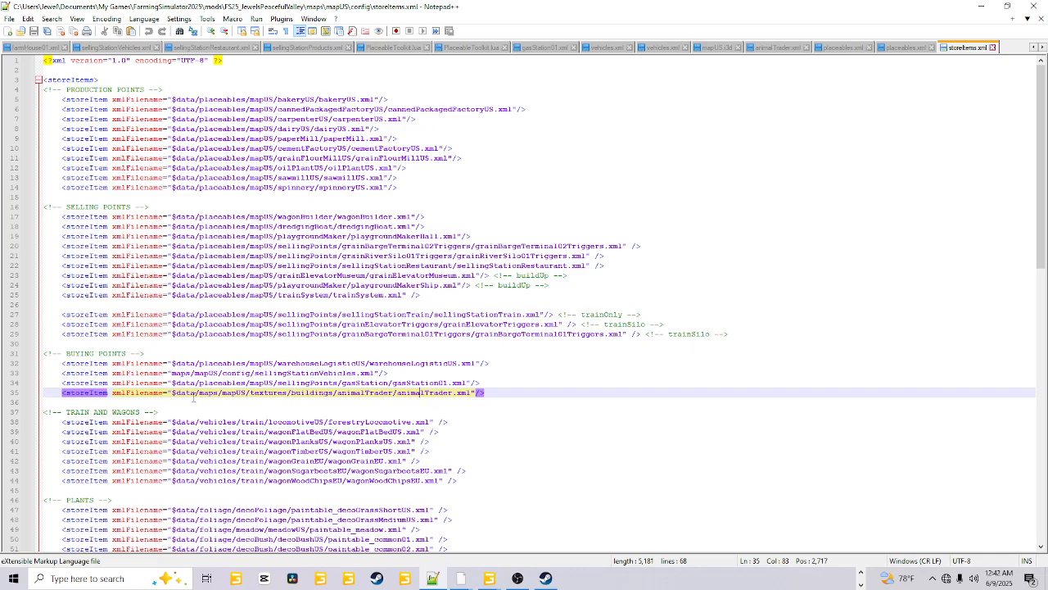
# Check the animalTrader.xml storeItem entry and its file path under Buying Points in storeItems.xml.
pyautogui.click(444, 394)
pyautogui.click(469, 393)
pyautogui.scroll(-3, 357, 270)
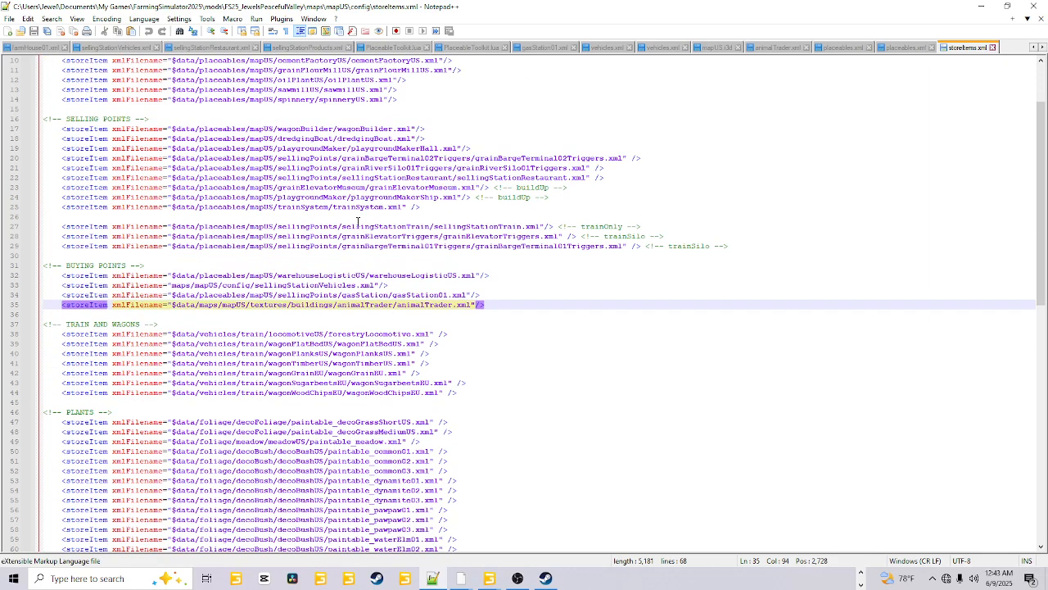
pyautogui.scroll(-9, 357, 282)
pyautogui.scroll(12, 357, 283)
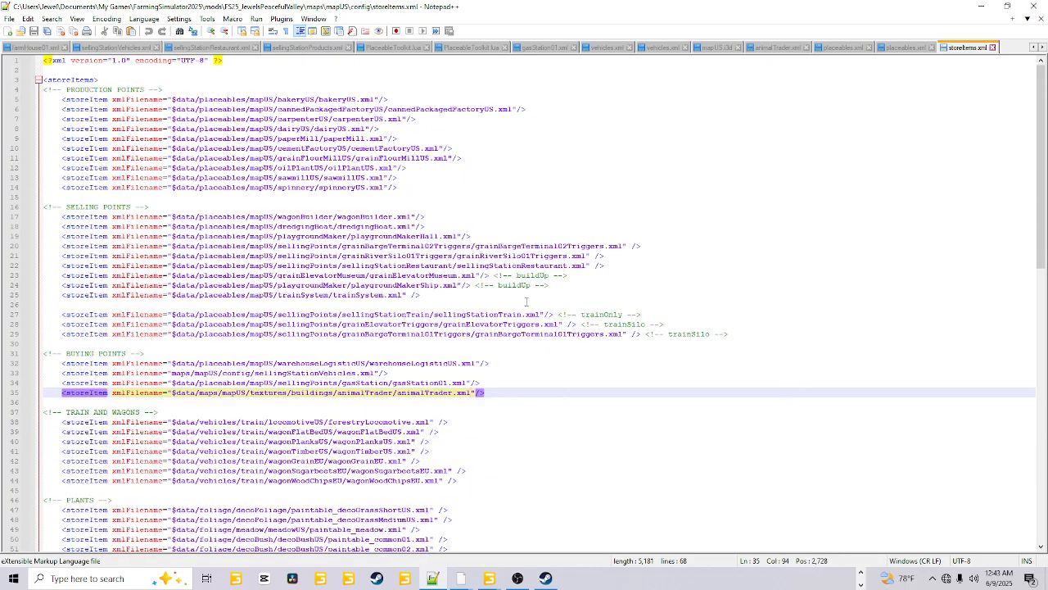
pyautogui.scroll(-3, 527, 302)
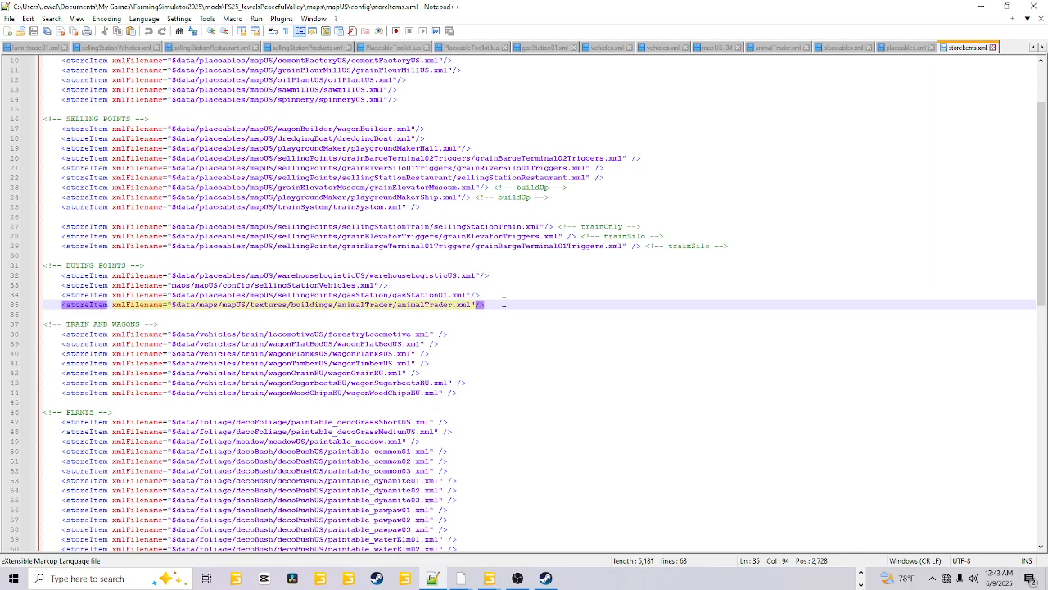
pyautogui.moveTo(499, 304); pyautogui.dragTo(17, 309)
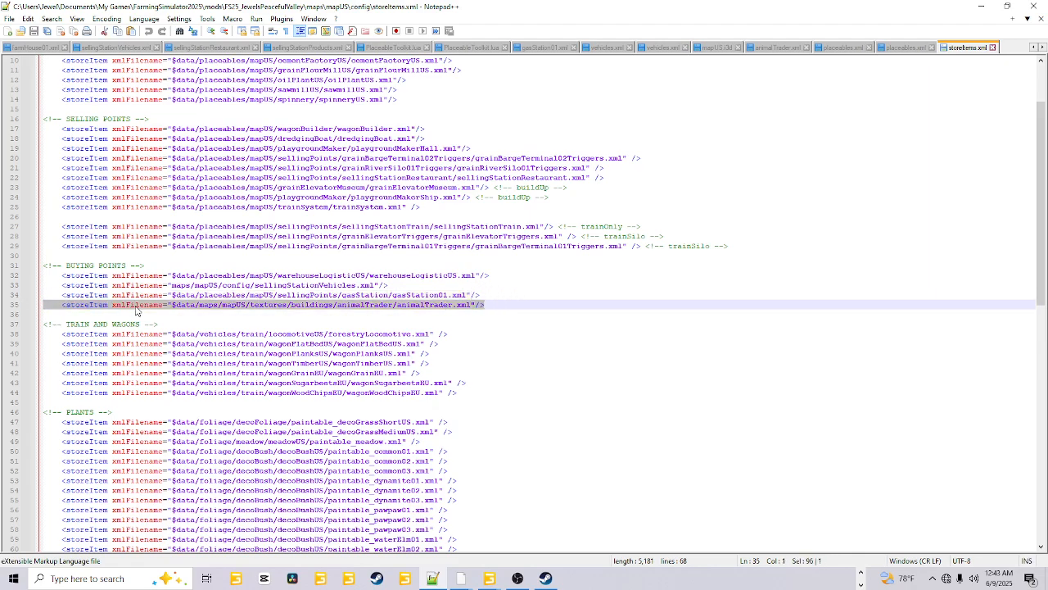
pyautogui.rightClick(134, 306)
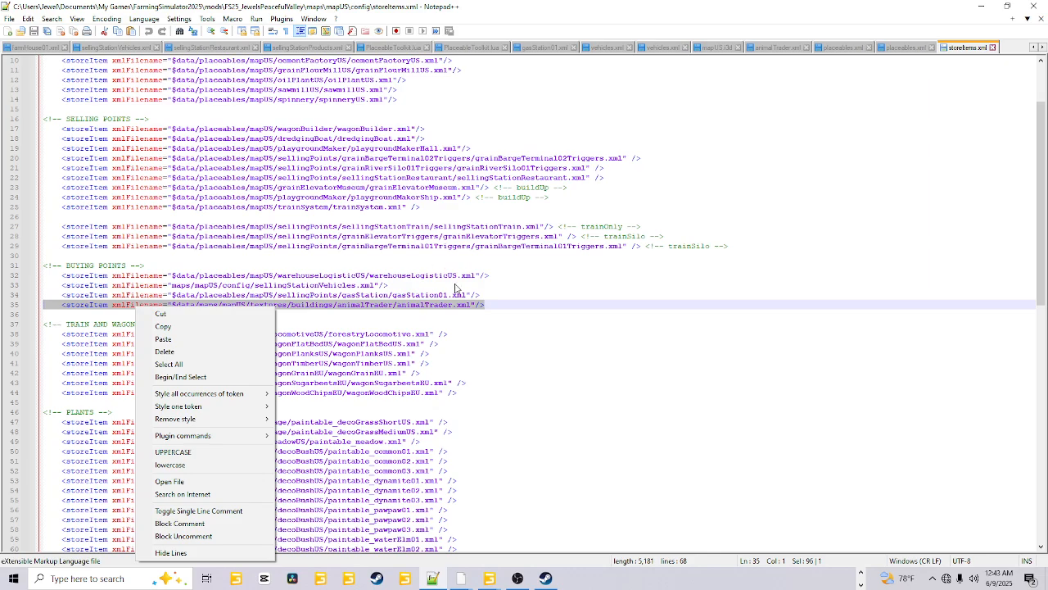
pyautogui.click(464, 322)
pyautogui.click(548, 304)
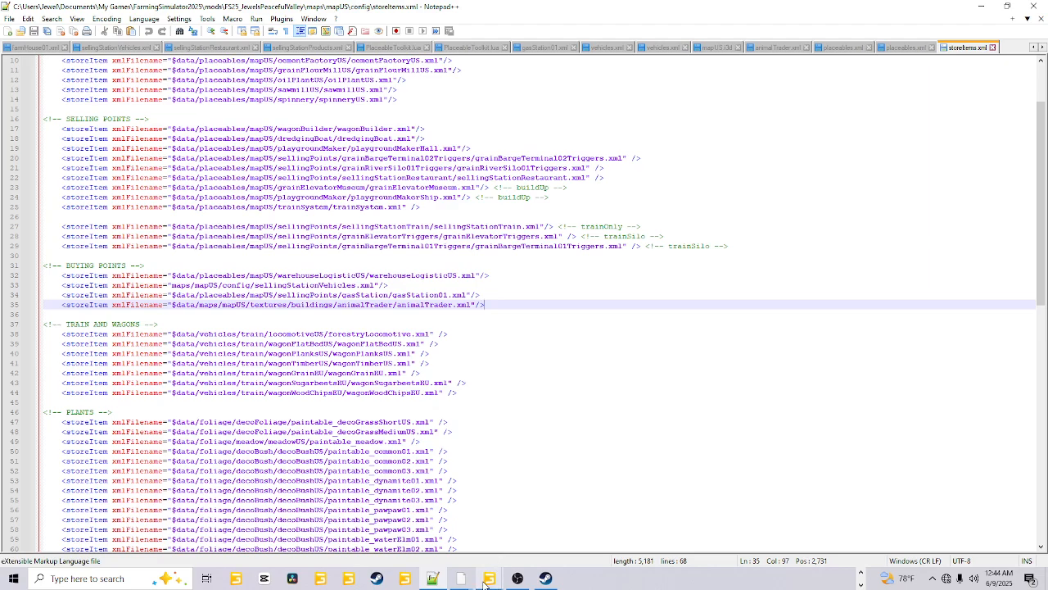
# Switch to GIANTS Editor and save the mapUS.i3d map.
pyautogui.moveTo(488, 578)
pyautogui.click(434, 532)
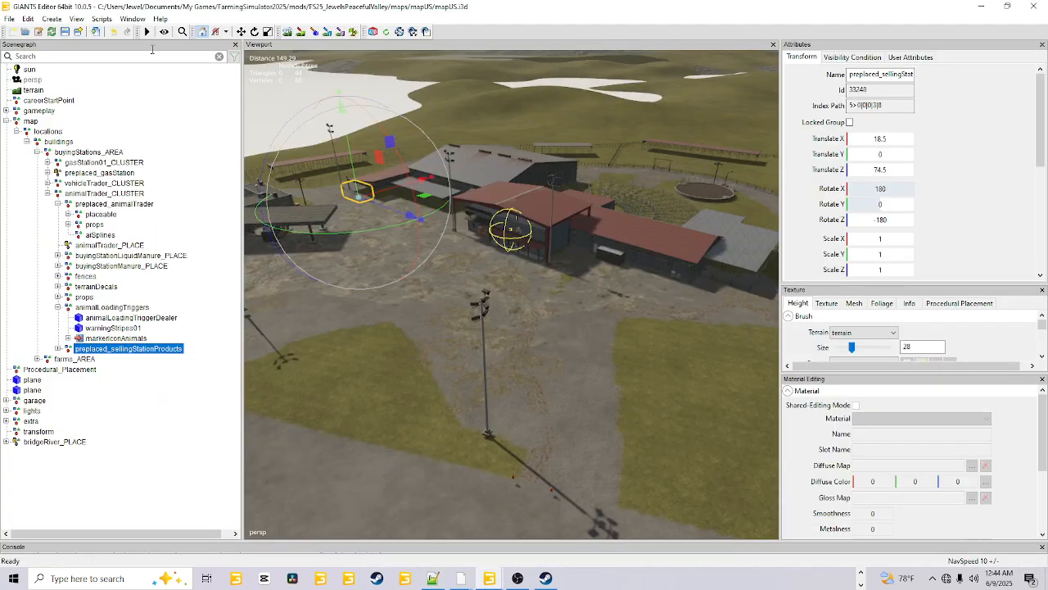
pyautogui.click(65, 33)
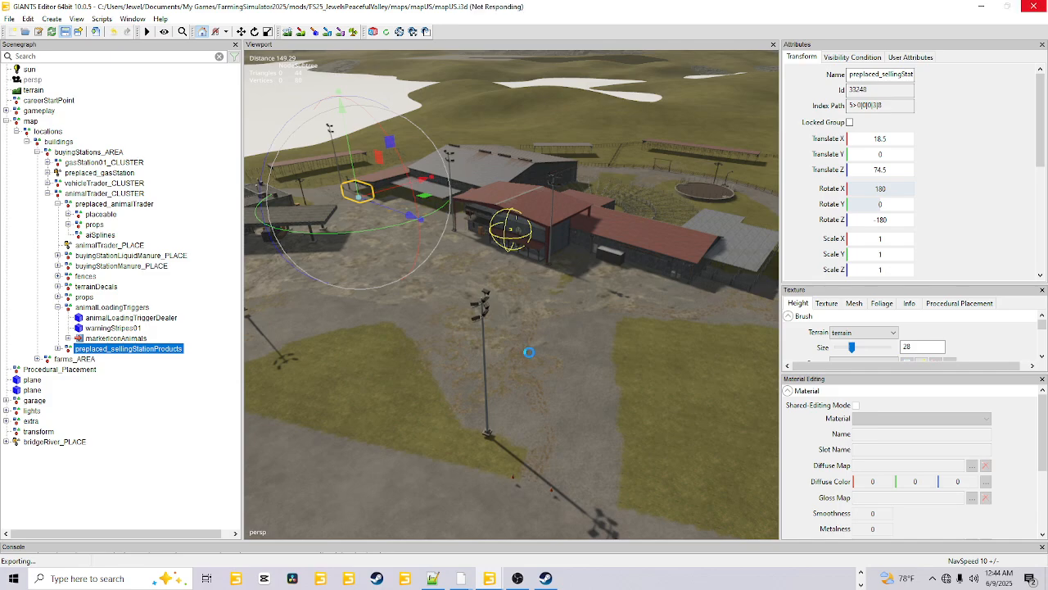
# Switch to Steam, launch Farming Simulator 25 and open its list of game saves.
pyautogui.click(546, 578)
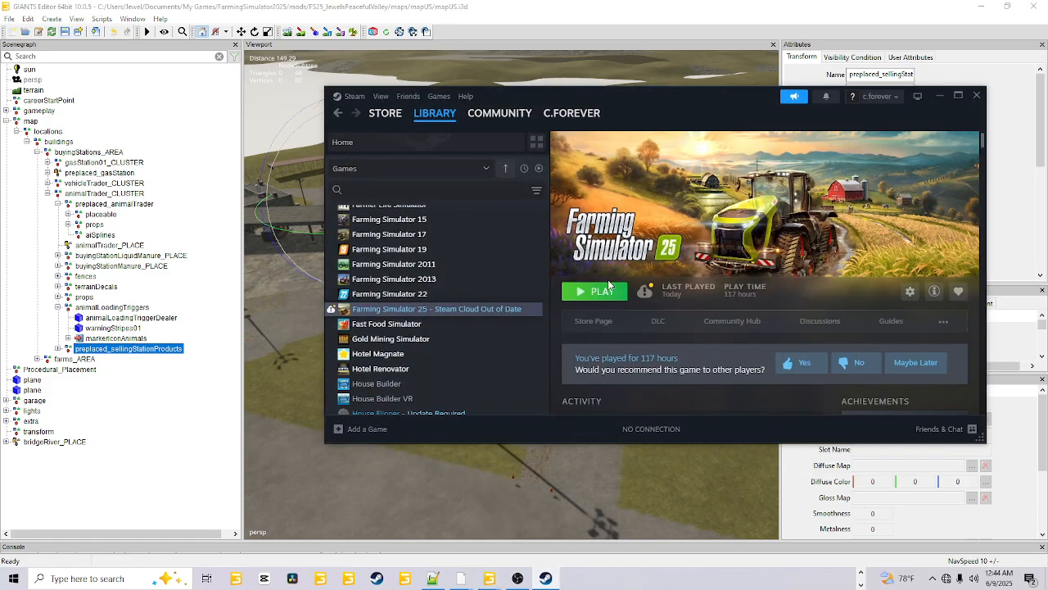
pyautogui.click(607, 281)
pyautogui.click(691, 324)
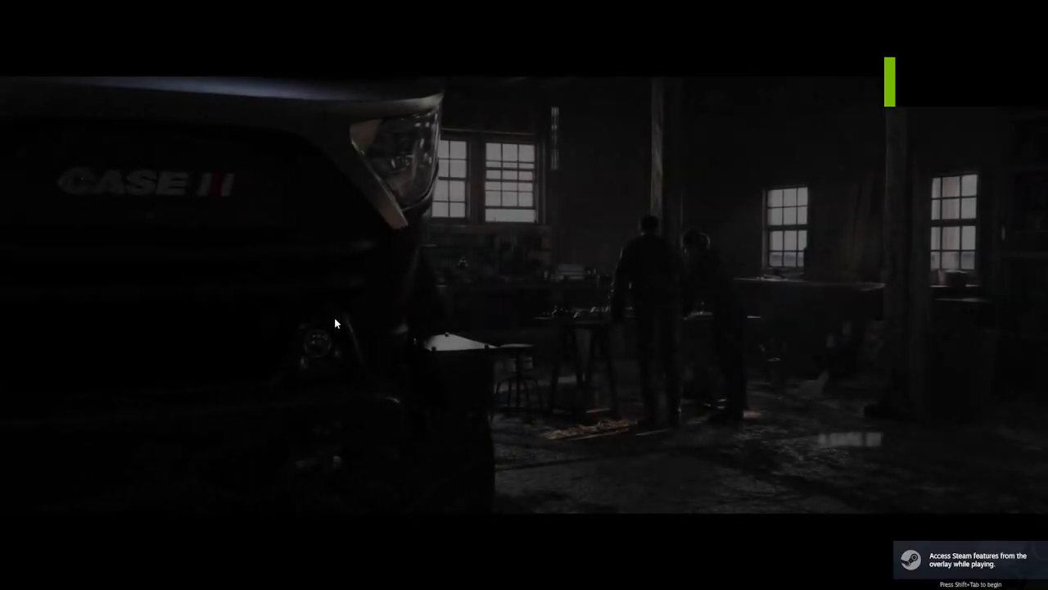
pyautogui.click(335, 323)
pyautogui.click(102, 345)
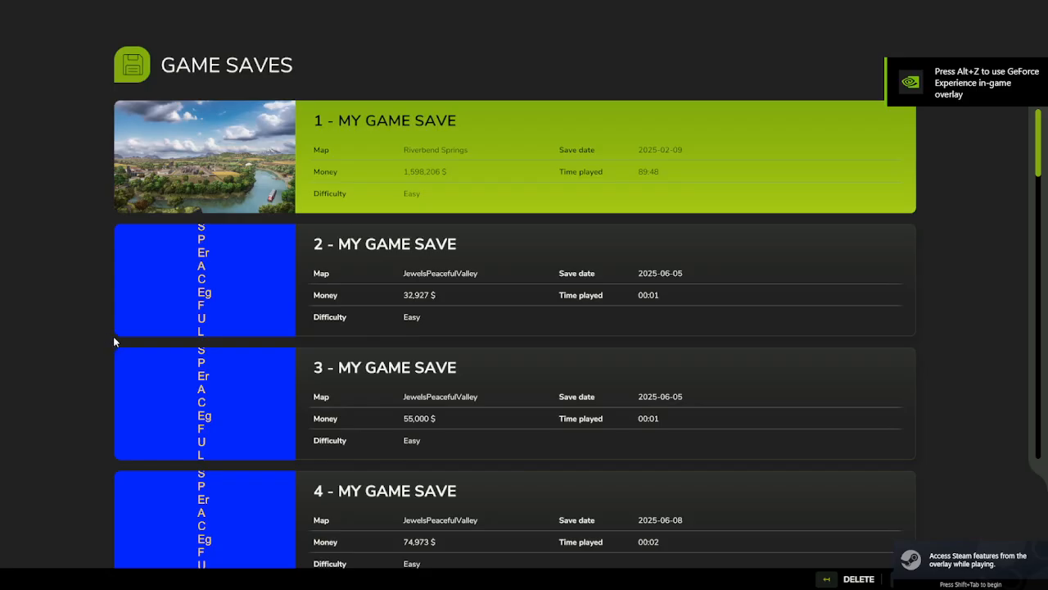
# Create a new savegame in empty slot 7.
pyautogui.scroll(-8, 424, 386)
pyautogui.scroll(-2, 424, 391)
pyautogui.click(496, 170)
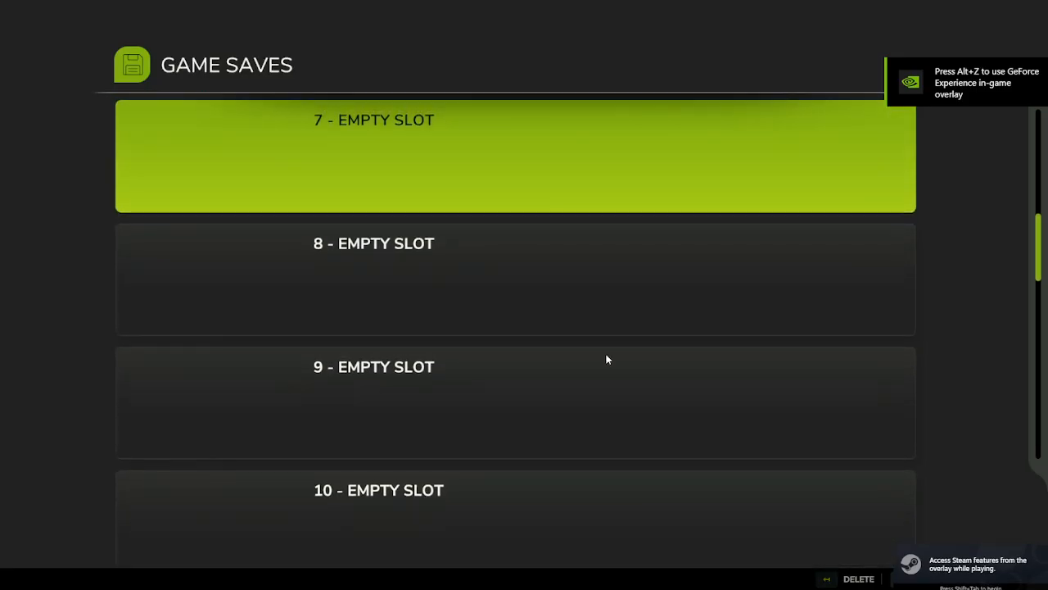
pyautogui.press('Return')
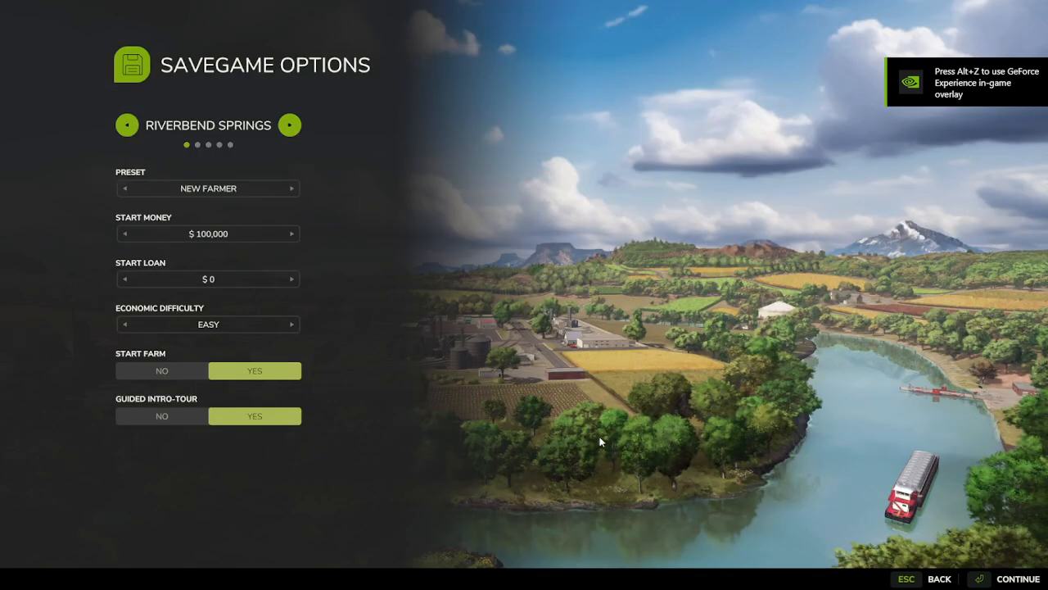
# Turn off the guided intro-tour, choose the JewelsPeacefulValley map and load the new game with the New Farmer preset.
pyautogui.click(201, 413)
pyautogui.click(126, 125)
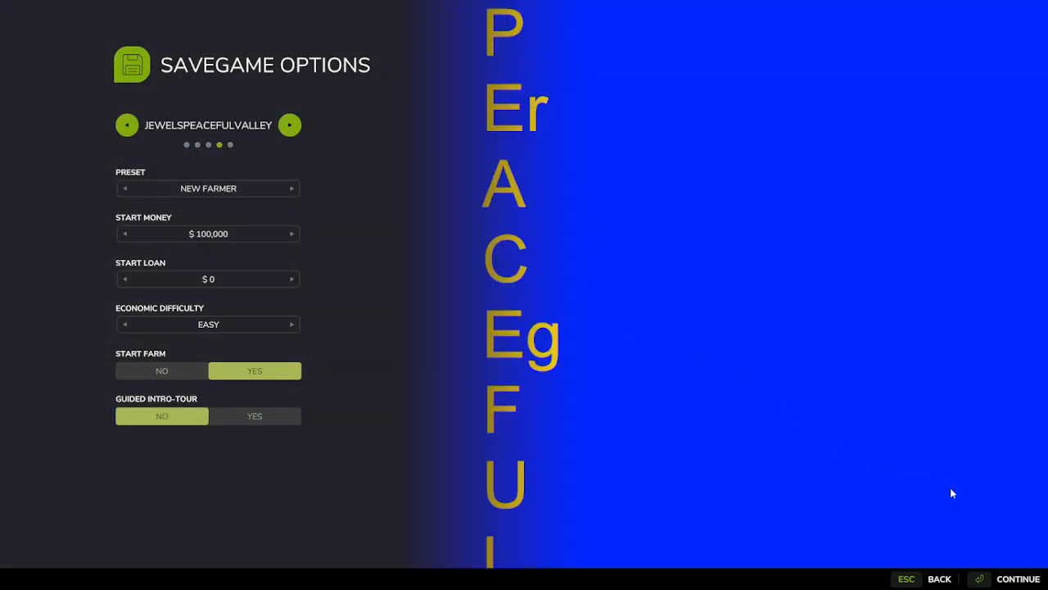
pyautogui.press('Return')
pyautogui.press('Return')
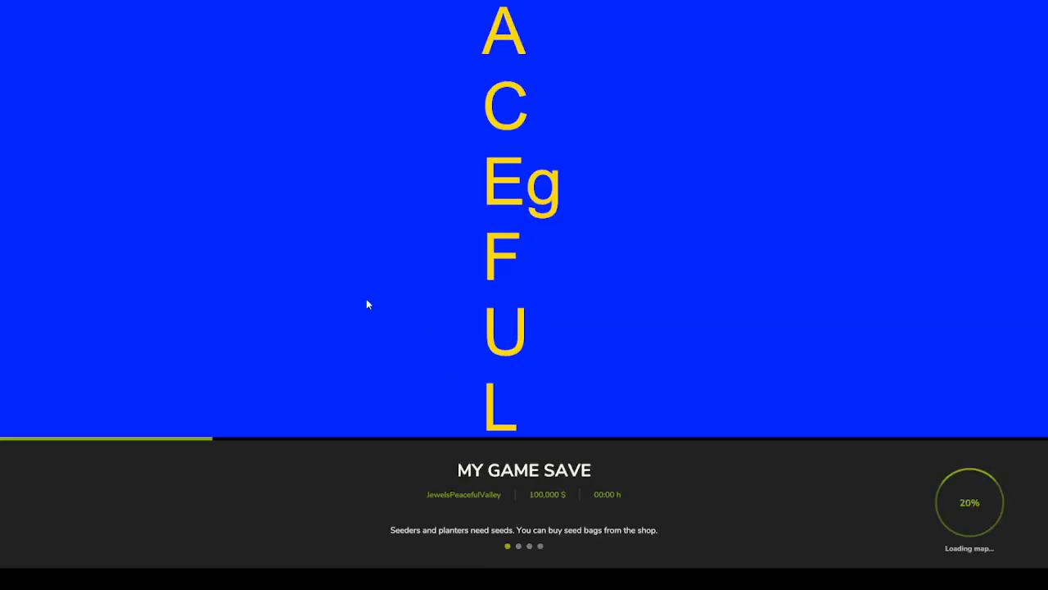